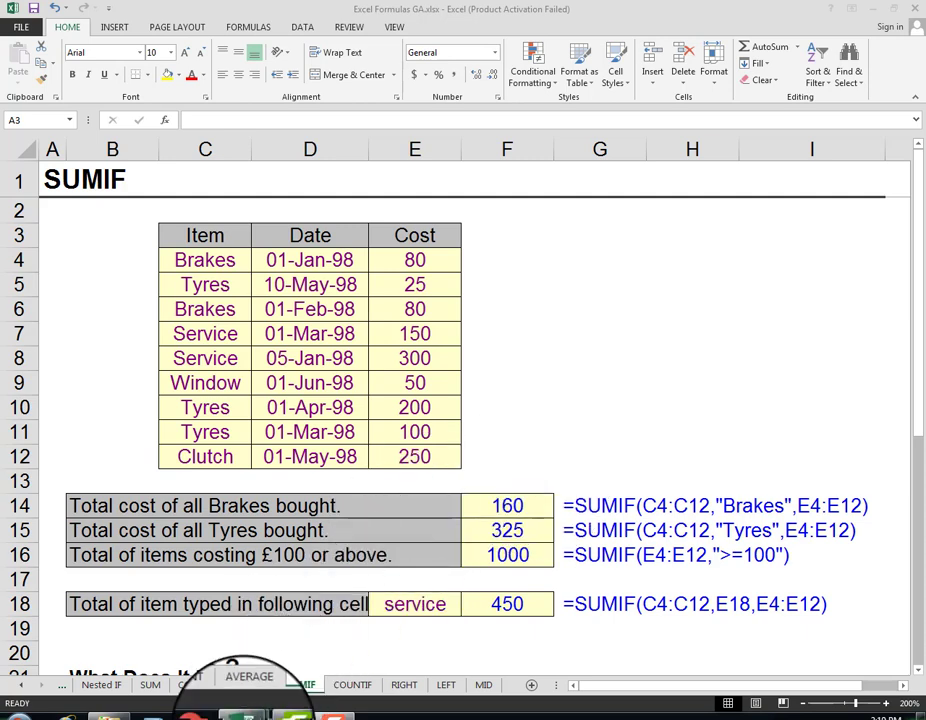
Step: Show the SUMIF and COUNTIF heading in the Excel Tutorial GA.xlsx workbook and return to Excel Formulas GA.xlsx
{"action": "mouse_move", "coordinate": [243, 714]}
{"action": "left_click", "coordinate": [168, 655]}
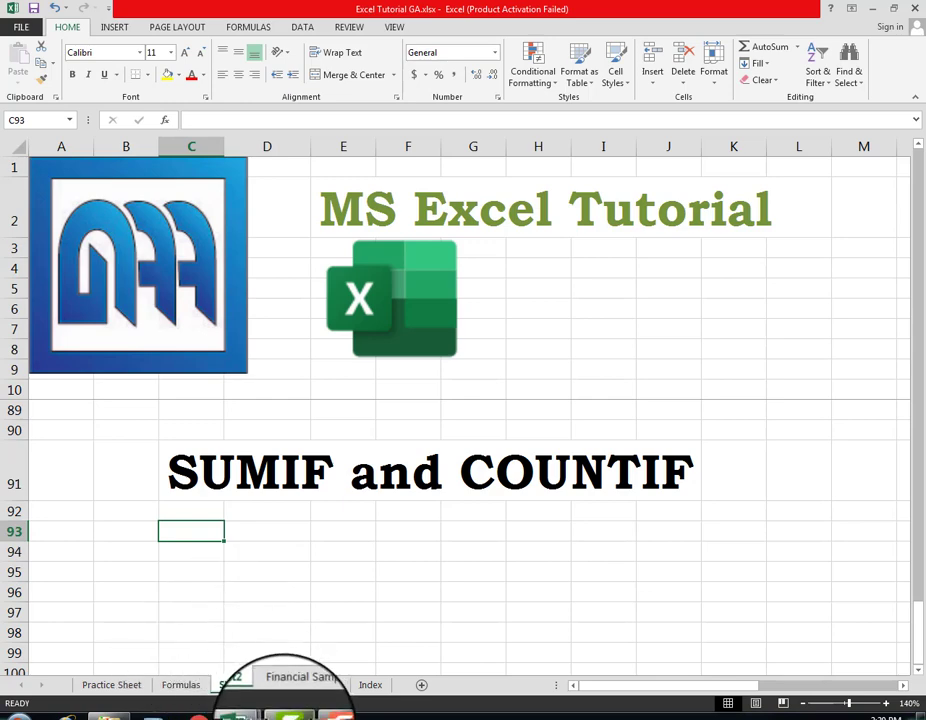
{"action": "mouse_move", "coordinate": [240, 712]}
{"action": "left_click", "coordinate": [318, 640]}
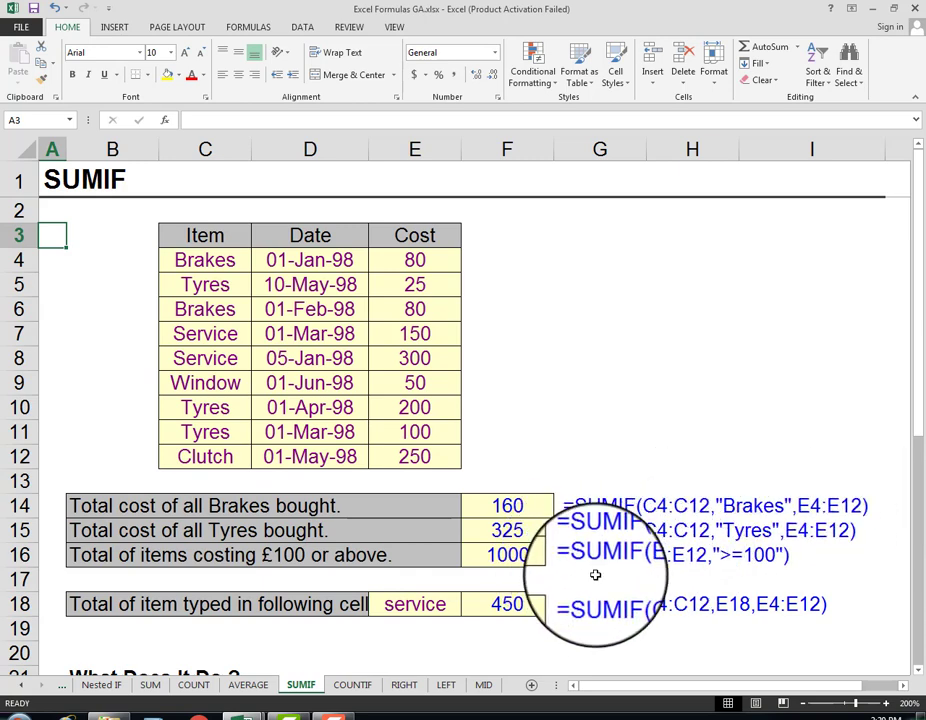
Step: Look over the SUMIF sheet's cost data and the example formula in G14 for the total cost of Brakes
{"action": "left_click", "coordinate": [398, 263]}
{"action": "scroll", "coordinate": [513, 443], "scroll_direction": "down", "scroll_amount": 2}
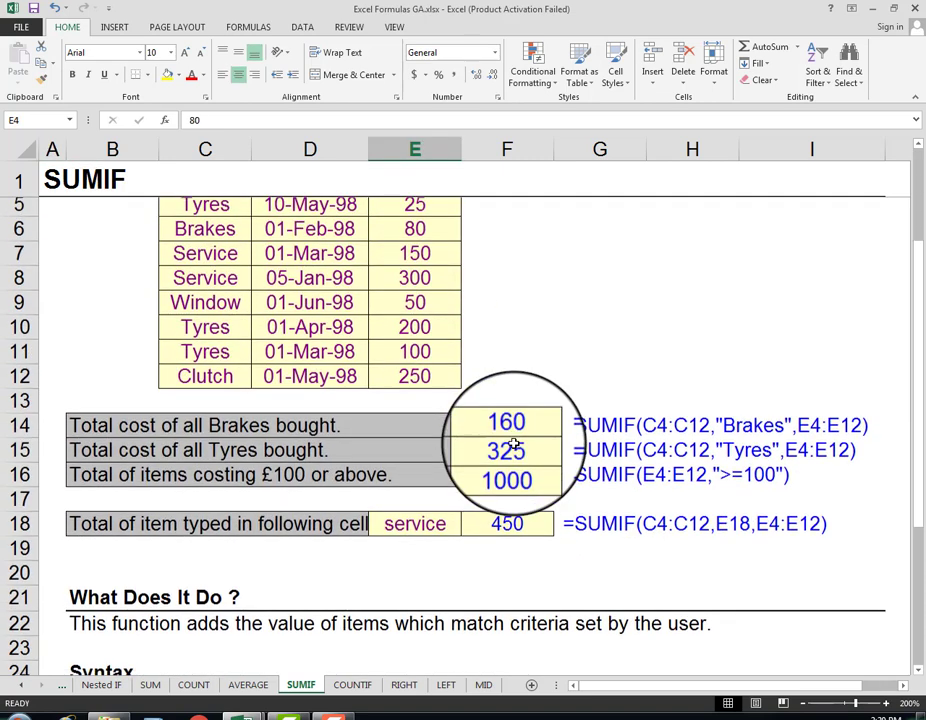
{"action": "left_click", "coordinate": [577, 356]}
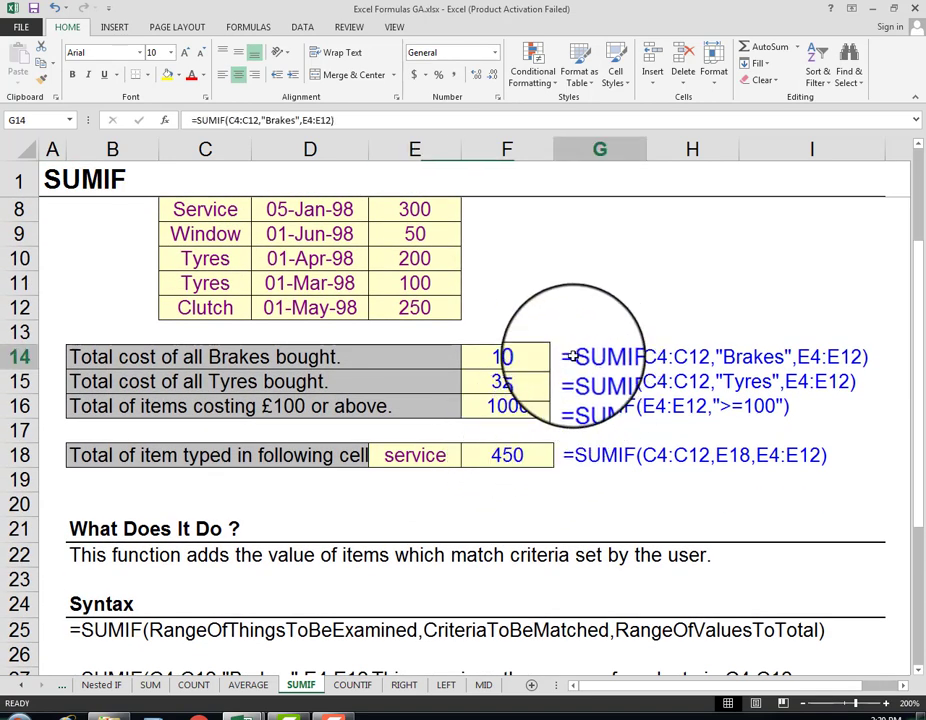
Step: Open the function arguments for a SUMIF formula in the empty cell D19
{"action": "left_click", "coordinate": [352, 483]}
{"action": "scroll", "coordinate": [352, 475], "scroll_direction": "down", "scroll_amount": 1}
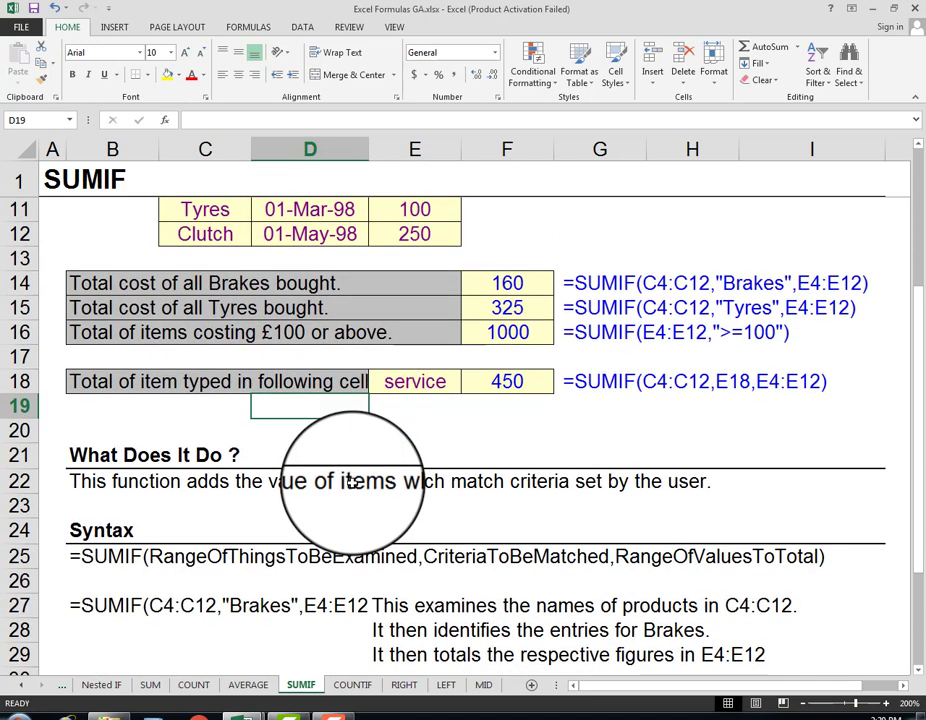
{"action": "left_click", "coordinate": [165, 120]}
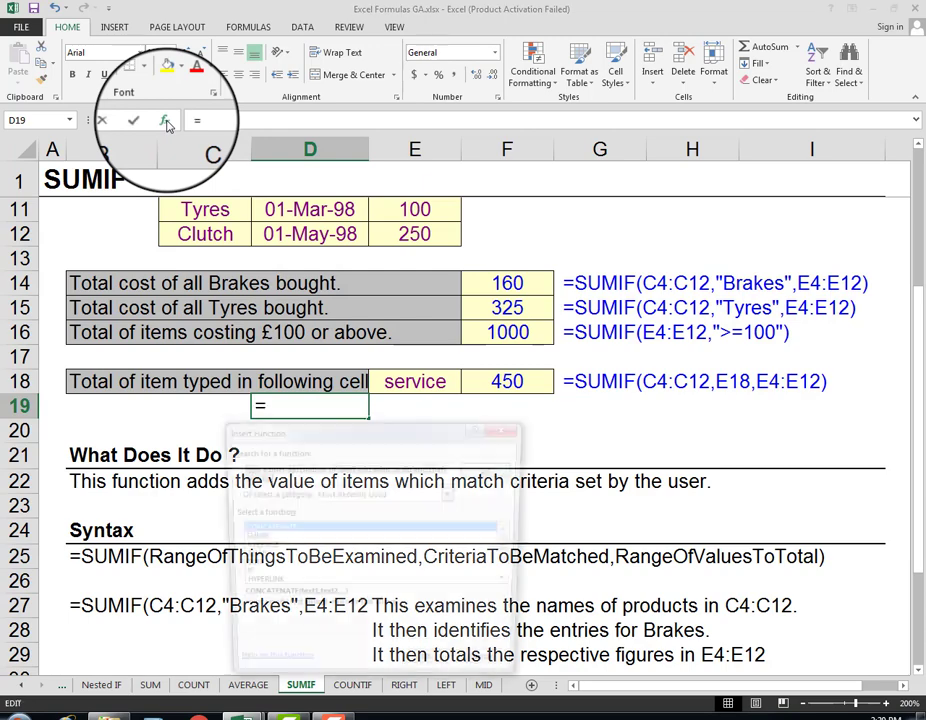
{"action": "left_click", "coordinate": [255, 541]}
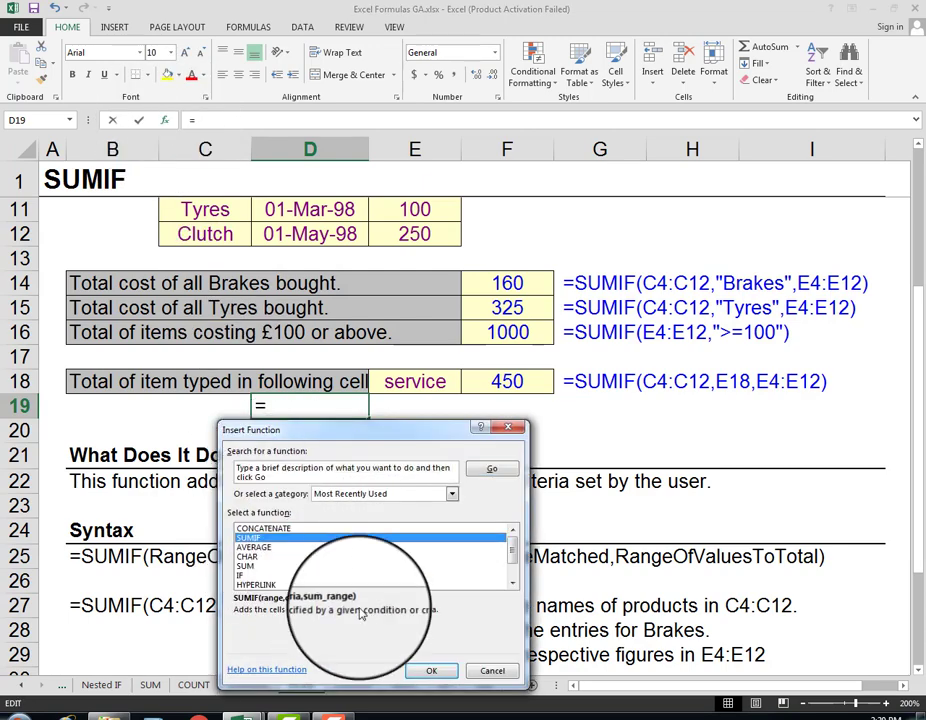
{"action": "left_click", "coordinate": [427, 672]}
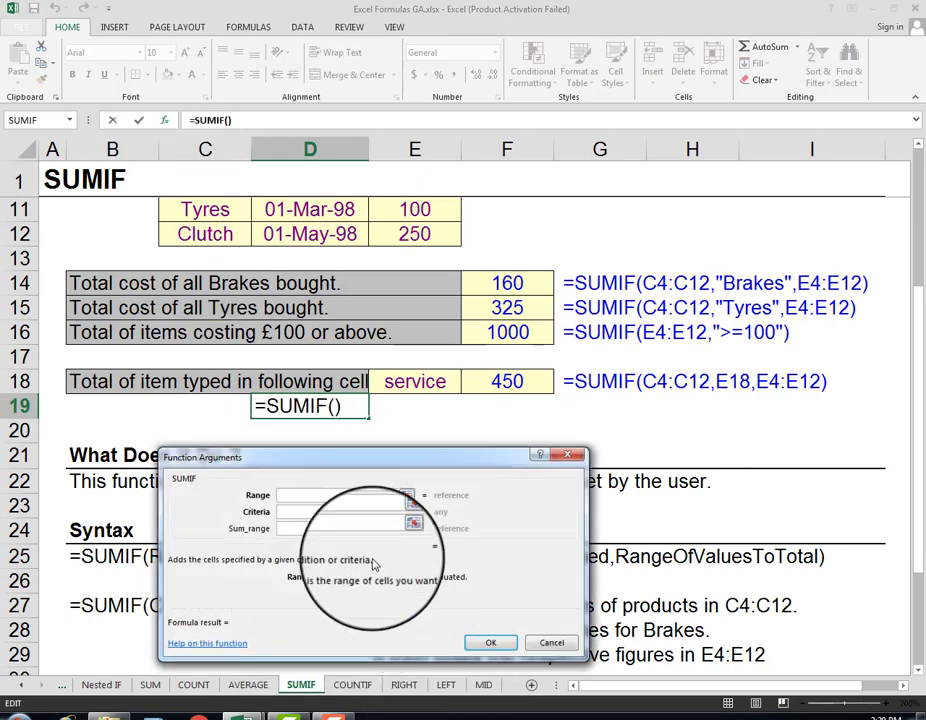
Step: Read the descriptions of SUMIF's Range, Criteria and Sum_range arguments and cancel the function without entering it
{"action": "left_click", "coordinate": [291, 514]}
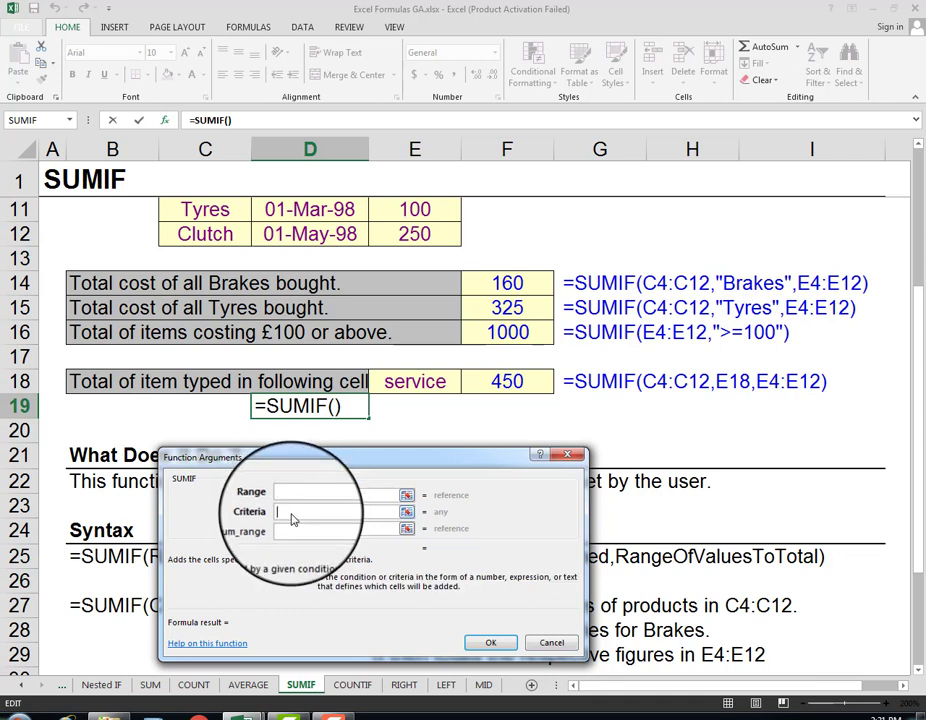
{"action": "left_click", "coordinate": [292, 497]}
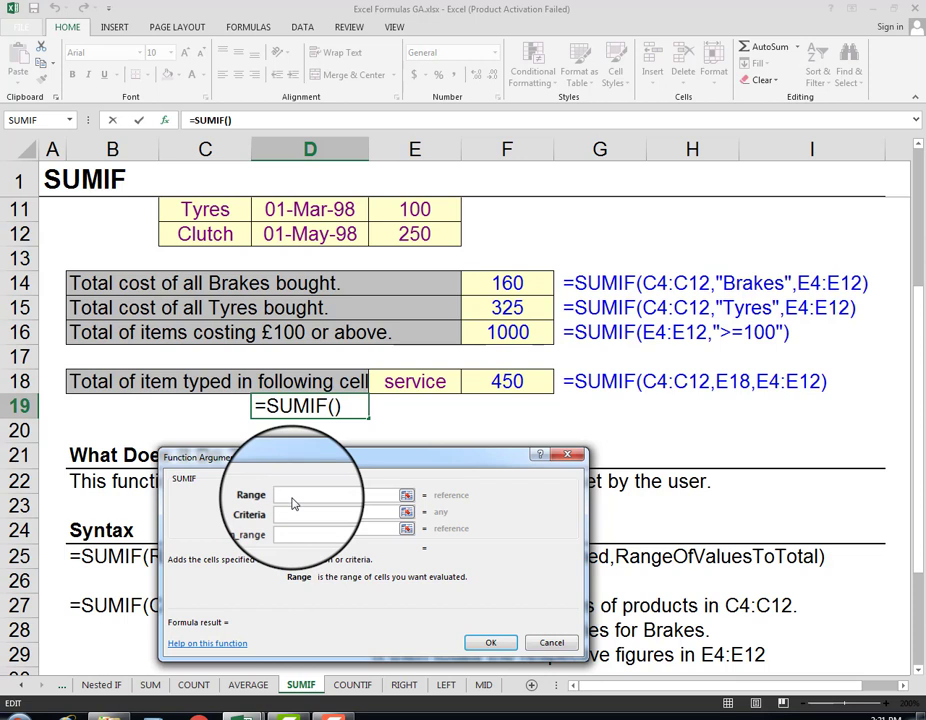
{"action": "left_click", "coordinate": [297, 512]}
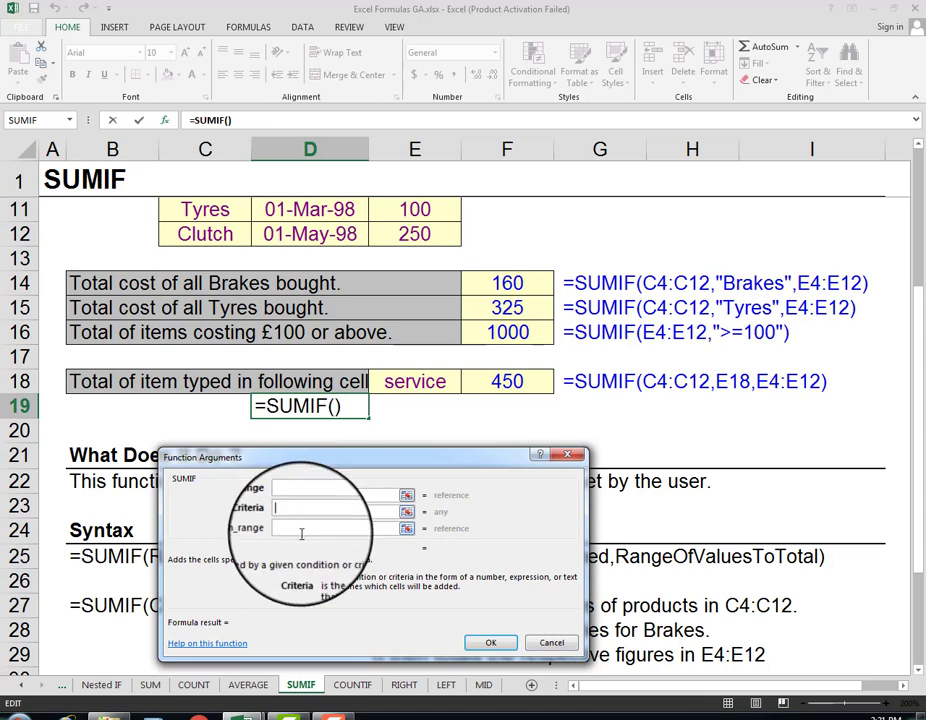
{"action": "left_click", "coordinate": [300, 528]}
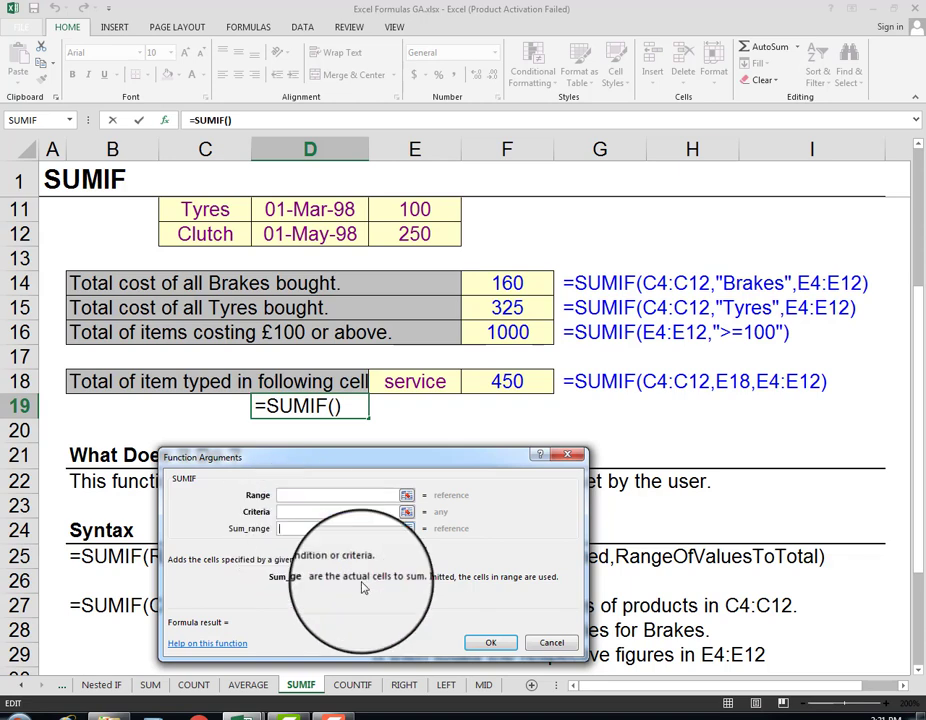
{"action": "left_click", "coordinate": [549, 642]}
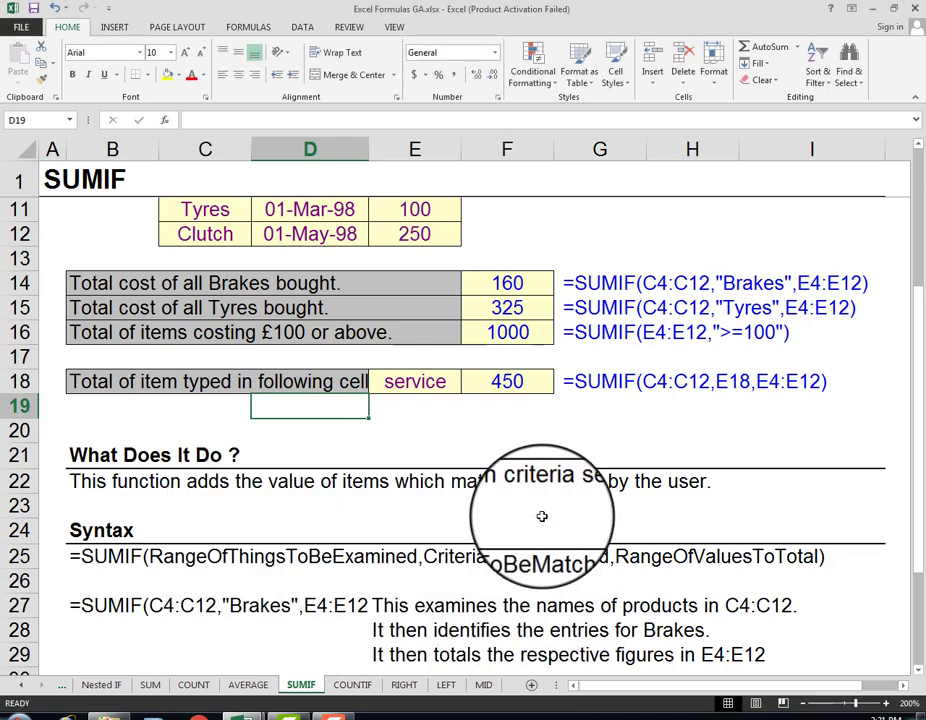
Step: Return to the item table and answer the Windows performance prompt by keeping the current color scheme but asking again
{"action": "scroll", "coordinate": [190, 305], "scroll_direction": "up", "scroll_amount": 2}
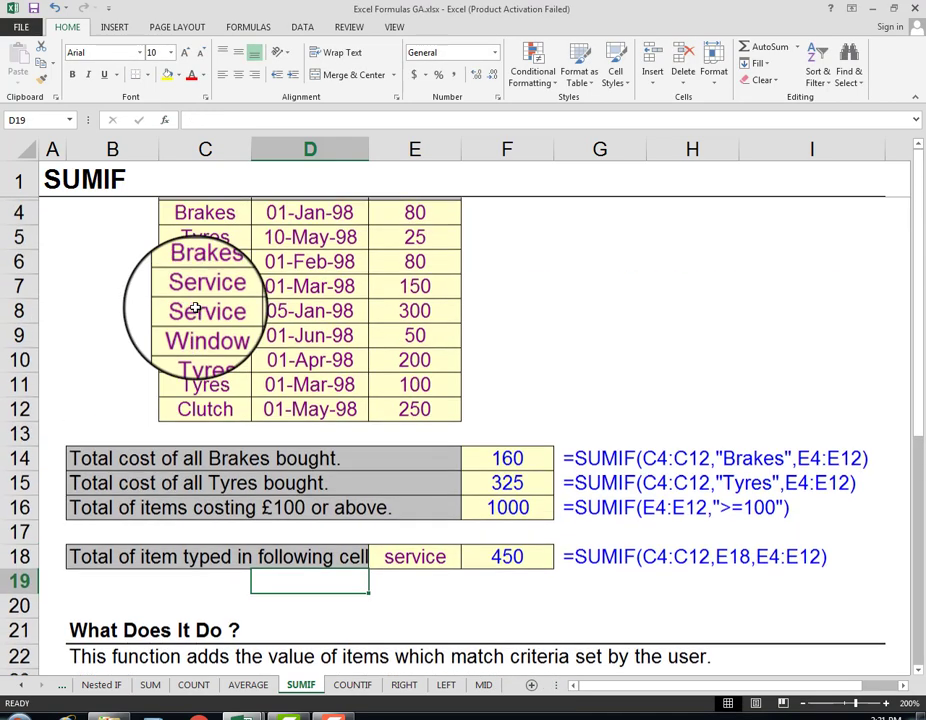
{"action": "scroll", "coordinate": [200, 280], "scroll_direction": "up", "scroll_amount": 1}
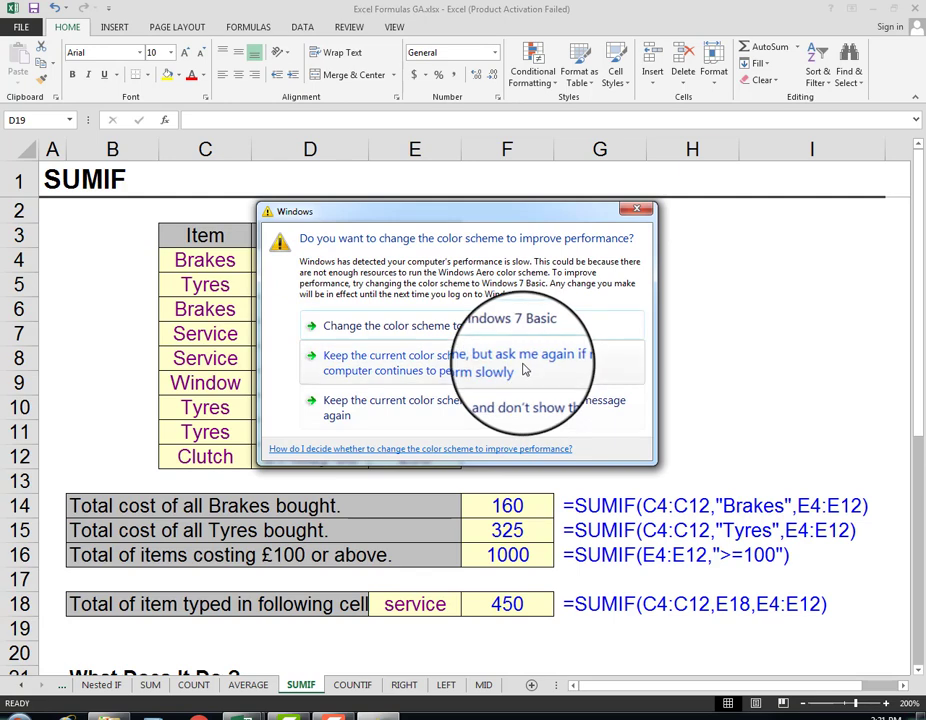
{"action": "left_click", "coordinate": [523, 368]}
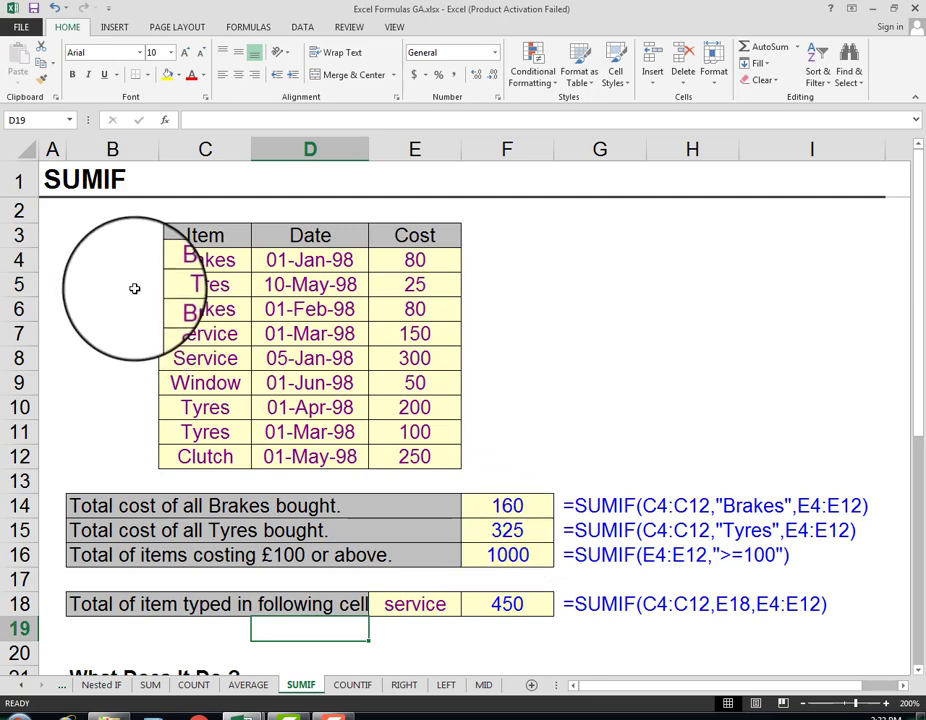
Step: Examine the item list C4:C12, the two Brakes entries in it and their costs in E4 and E6
{"action": "left_click", "coordinate": [195, 261]}
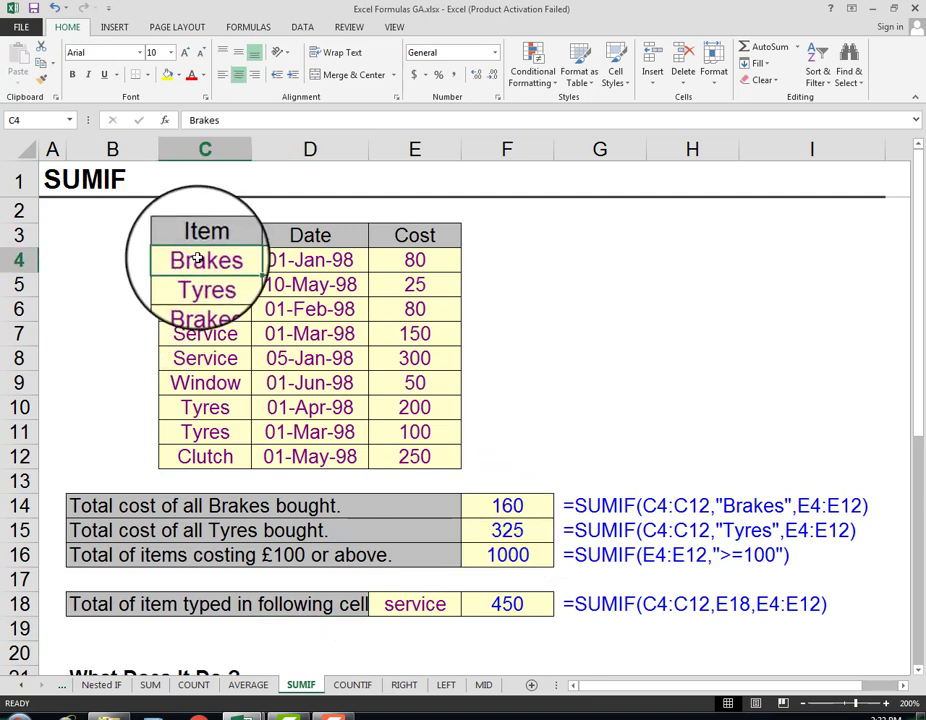
{"action": "left_click_drag", "start_coordinate": [204, 258], "coordinate": [202, 451]}
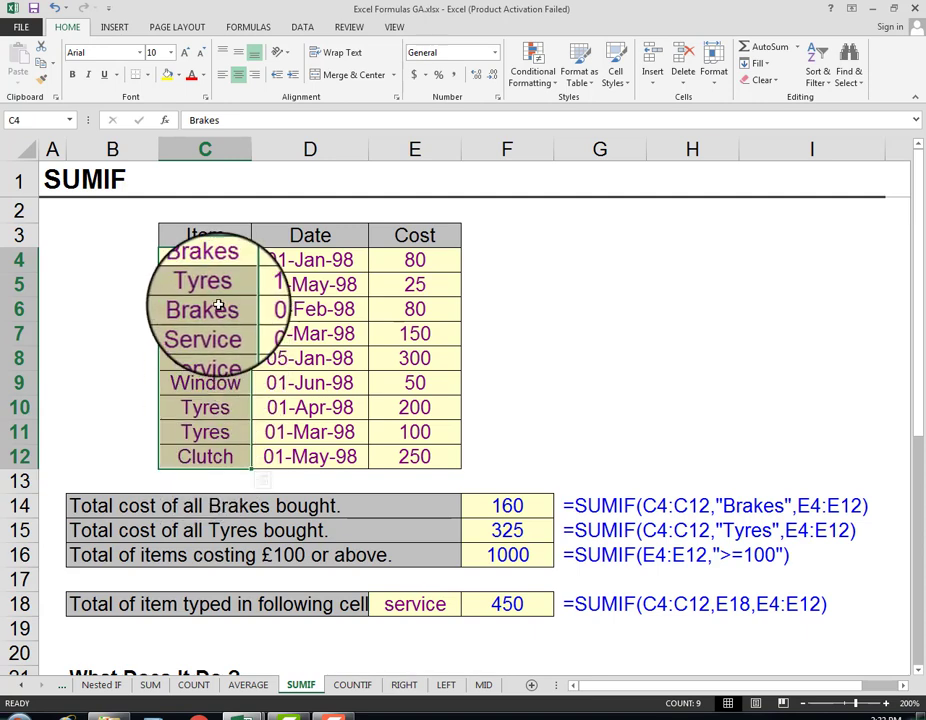
{"action": "left_click", "coordinate": [166, 261]}
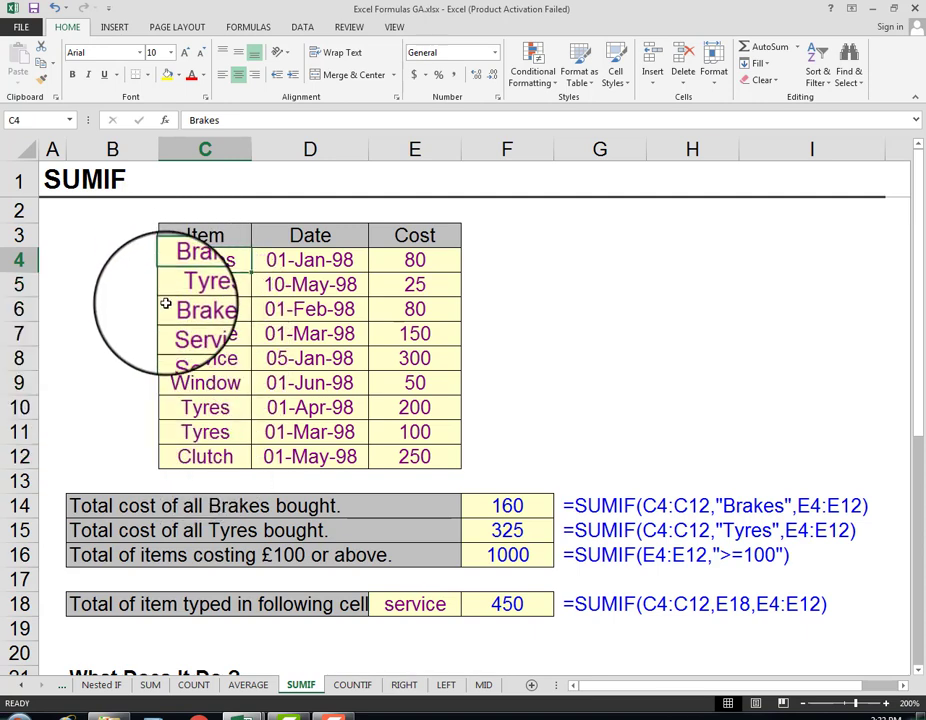
{"action": "left_click", "coordinate": [167, 307]}
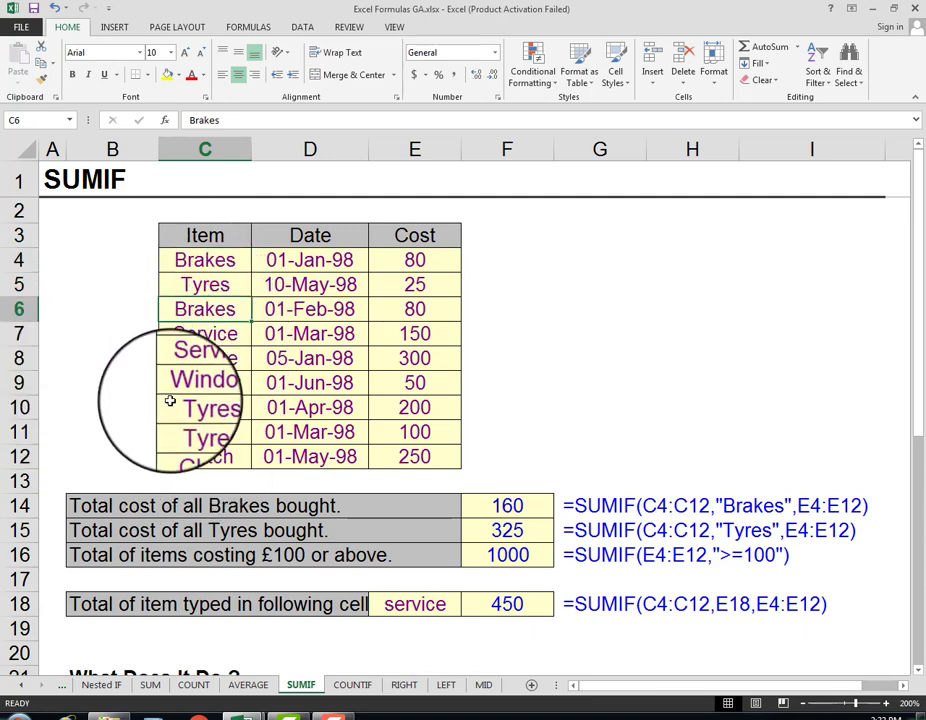
{"action": "left_click", "coordinate": [440, 309]}
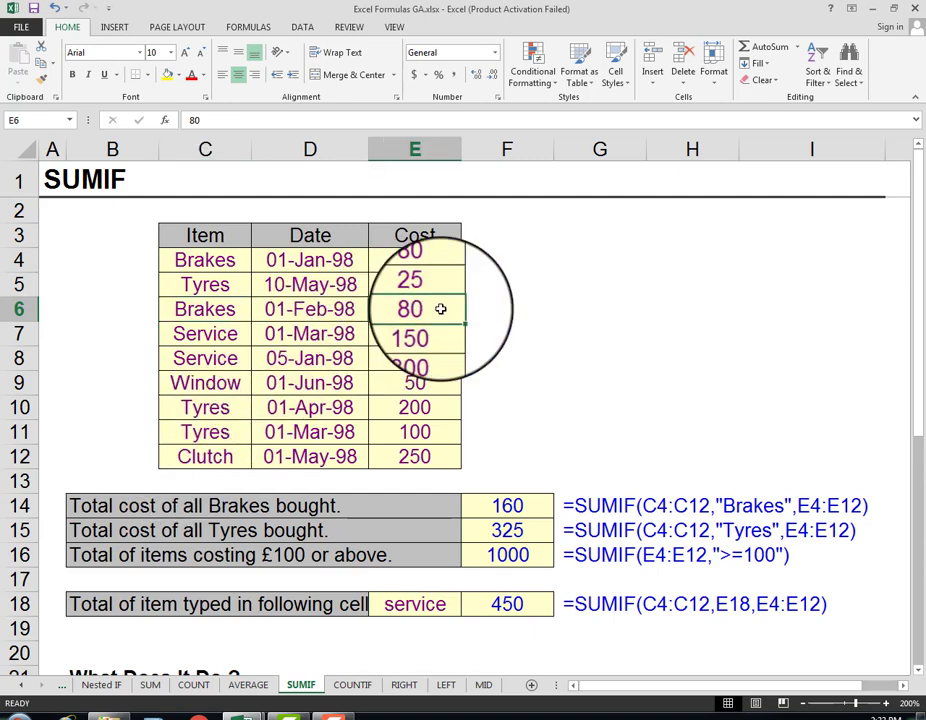
{"action": "left_click", "coordinate": [436, 258]}
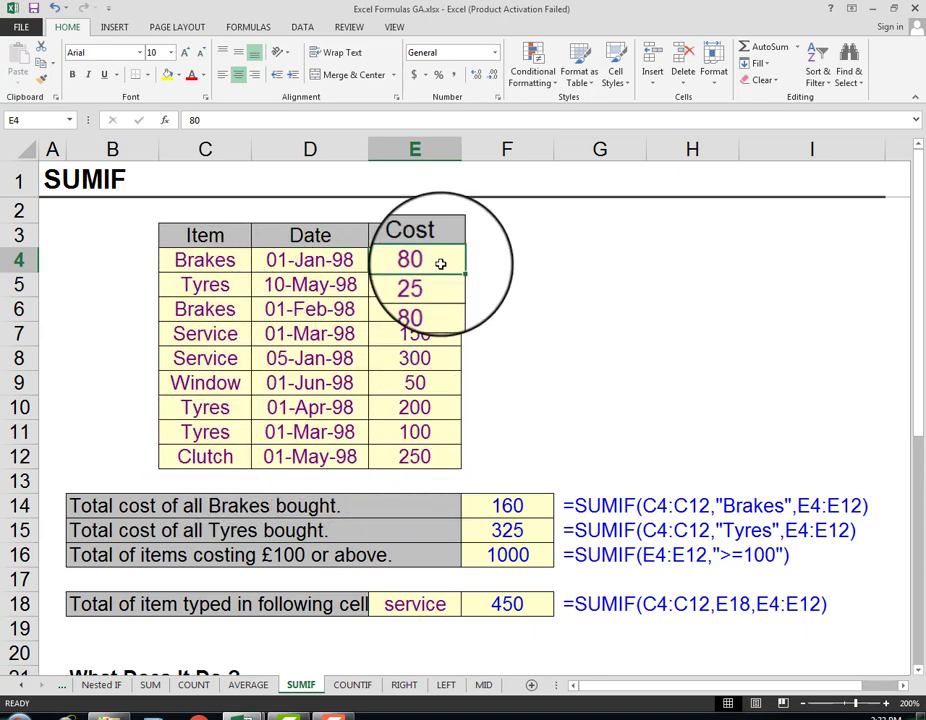
{"action": "left_click", "coordinate": [440, 314]}
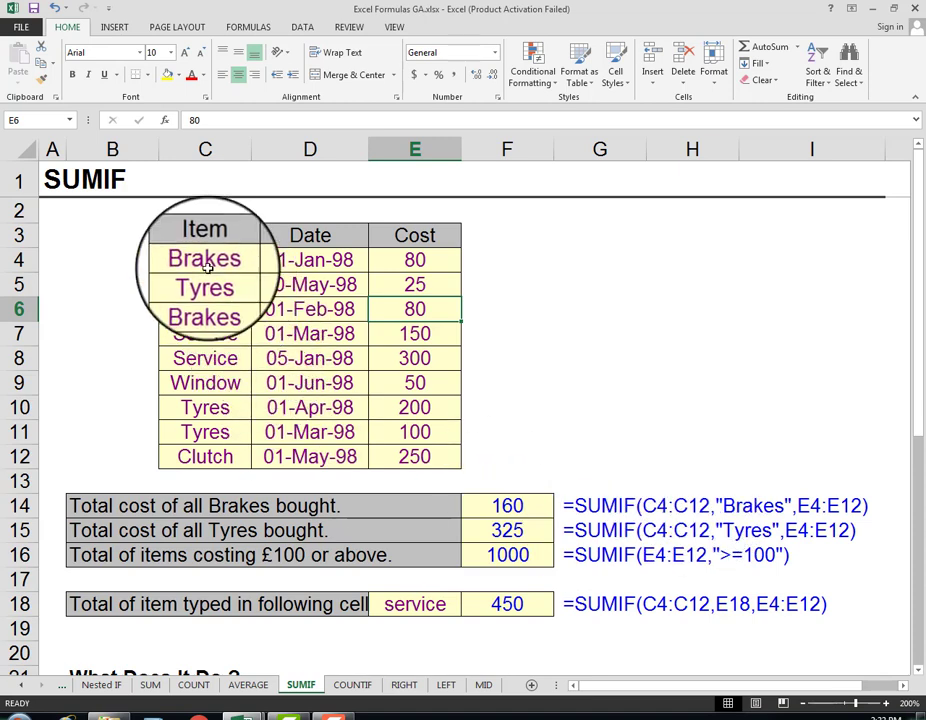
Step: Compare the ranges C4:C12 and E4:E12 with the Brakes SUMIF formula in F14, leaving the formula unedited
{"action": "left_click_drag", "start_coordinate": [207, 260], "coordinate": [209, 457]}
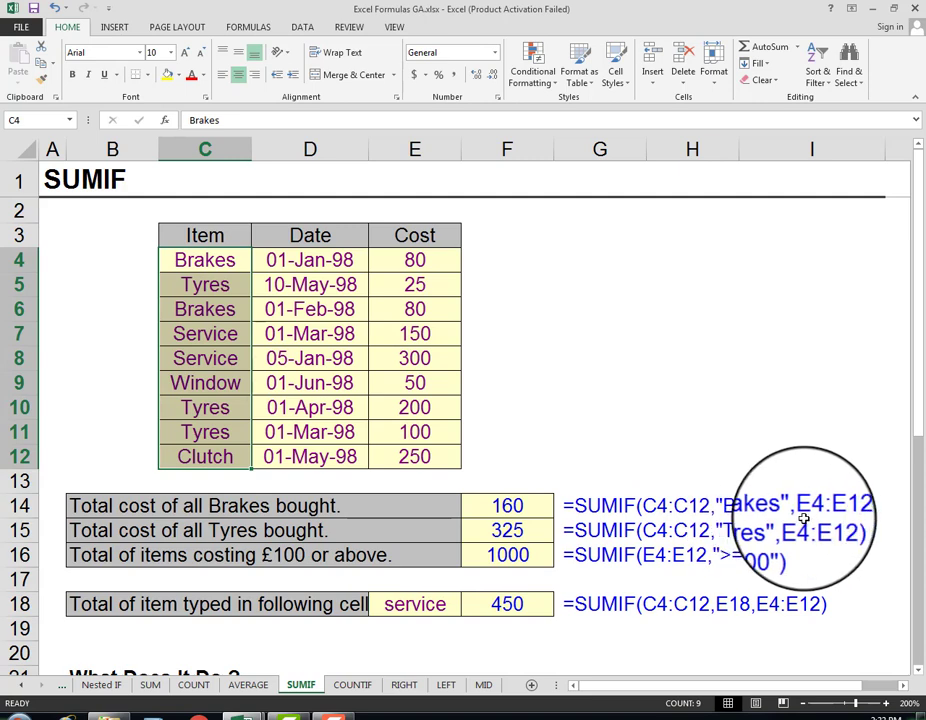
{"action": "left_click_drag", "start_coordinate": [424, 259], "coordinate": [425, 455]}
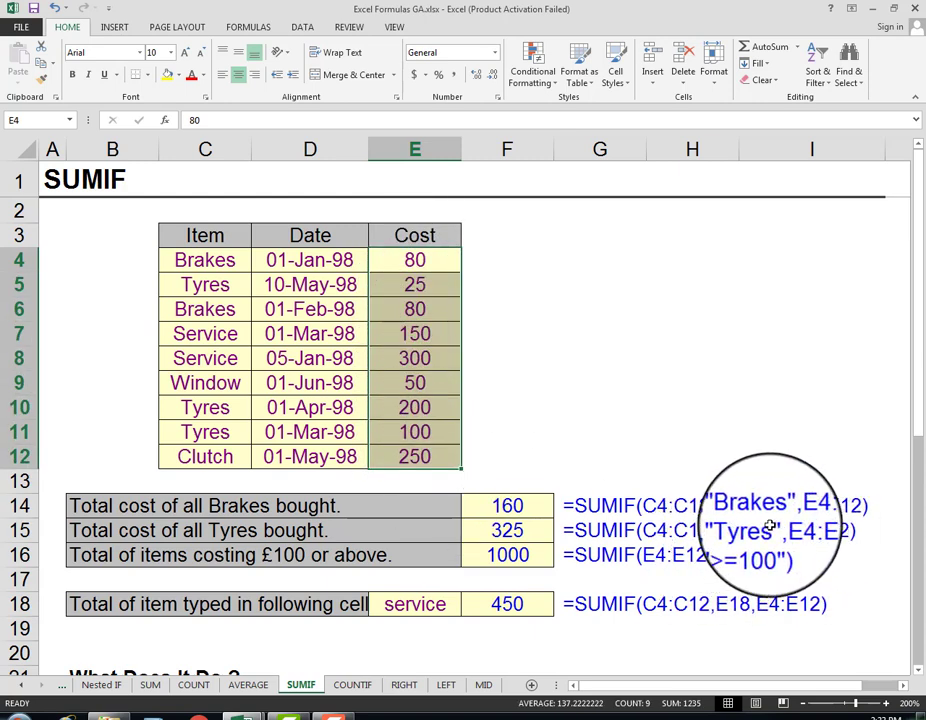
{"action": "left_click", "coordinate": [493, 512]}
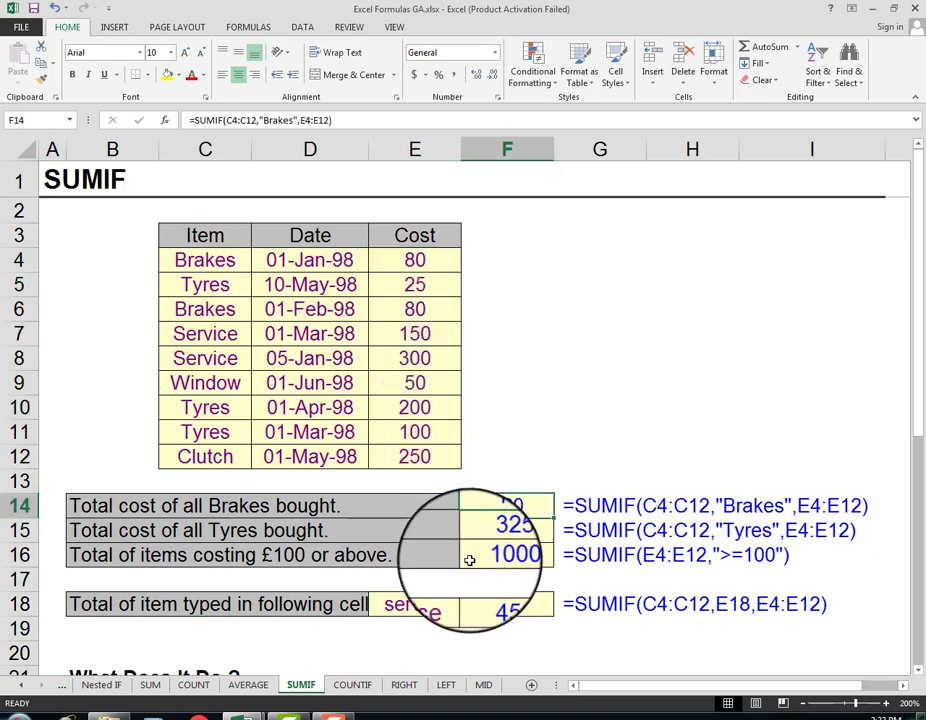
{"action": "key", "text": "F2"}
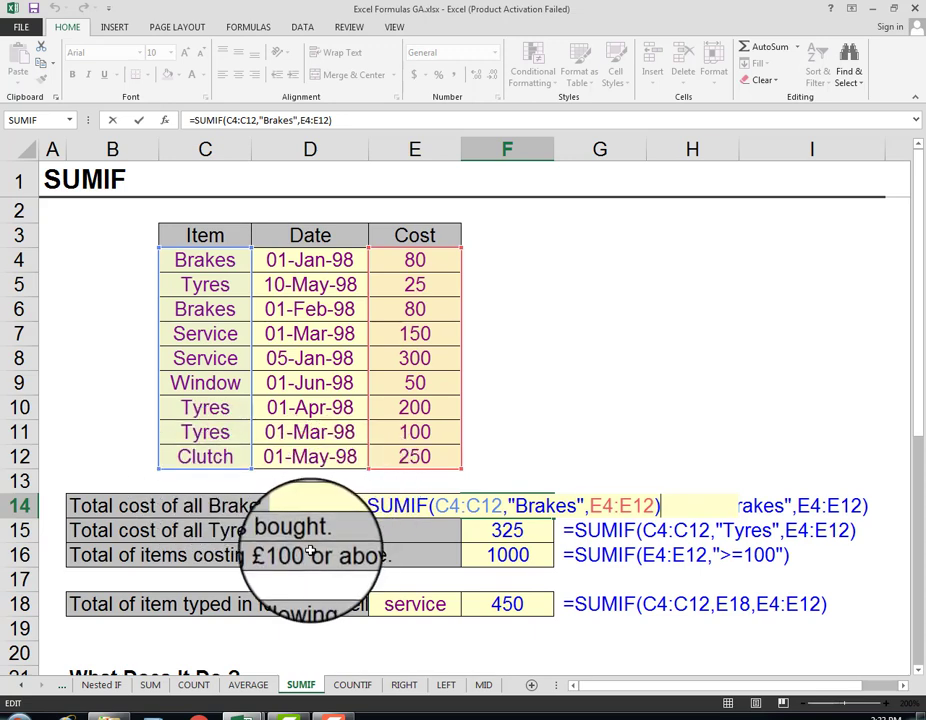
{"action": "key", "text": "Escape"}
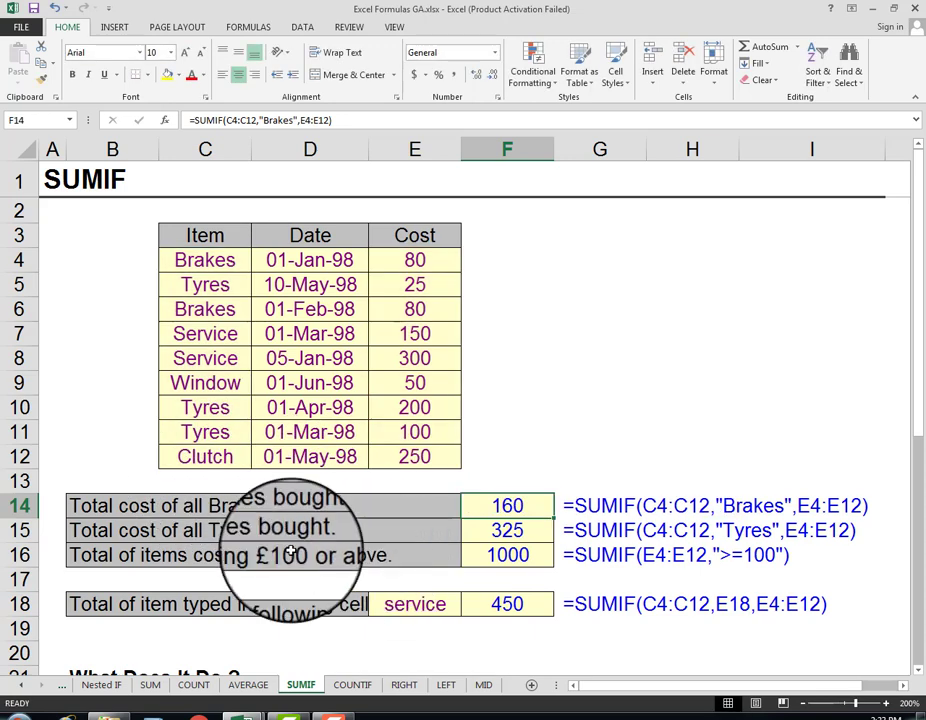
Step: Examine the Tyres SUMIF formula in row 15 along with the Tyres entries in the table and their costs
{"action": "left_click", "coordinate": [260, 535]}
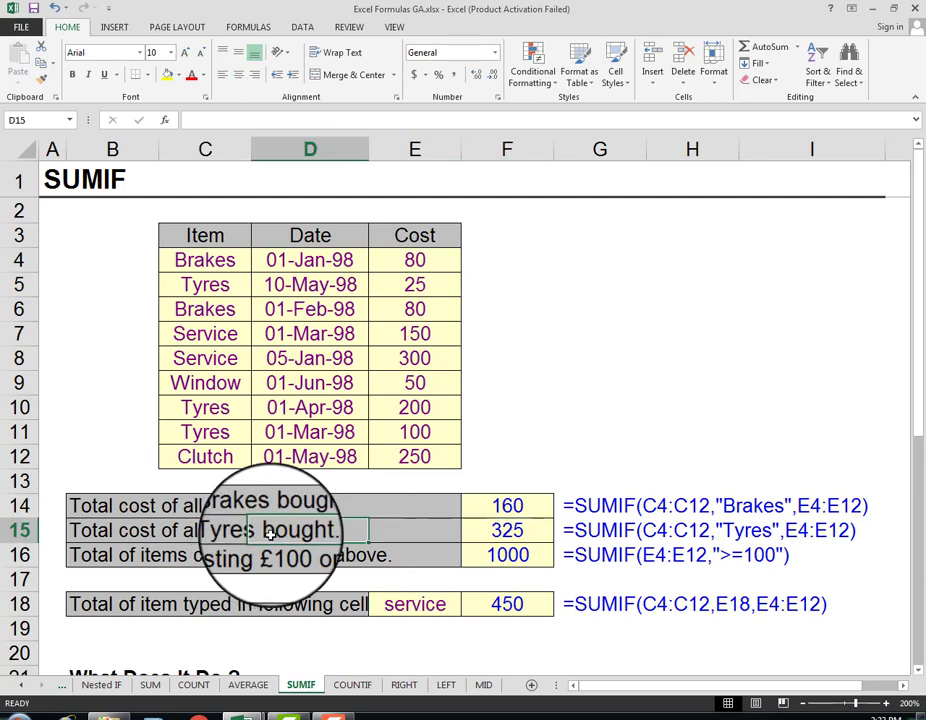
{"action": "left_click", "coordinate": [480, 530]}
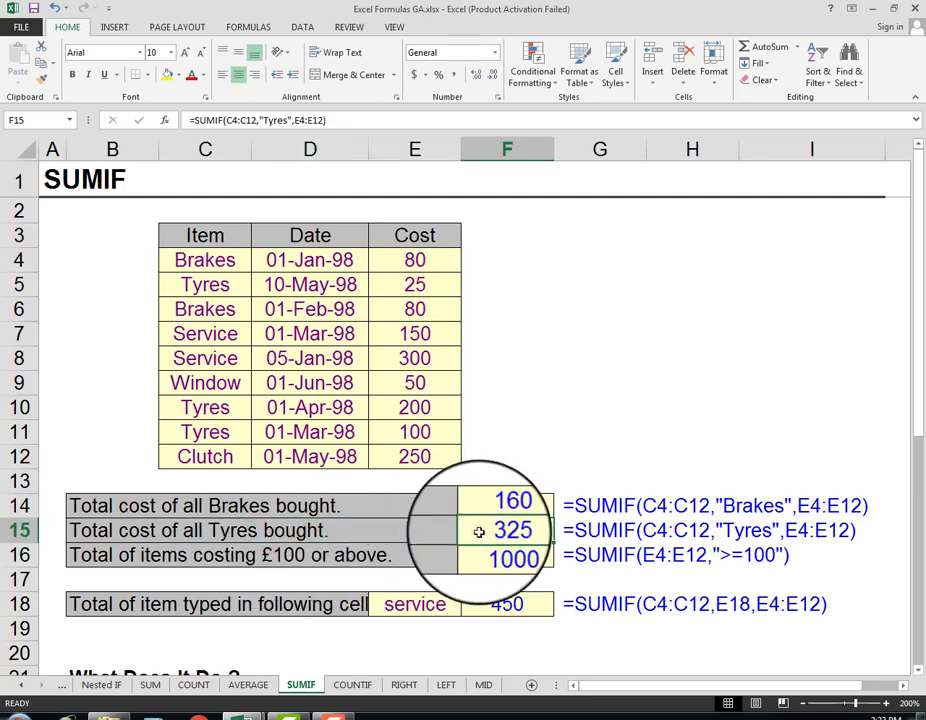
{"action": "left_click", "coordinate": [742, 537]}
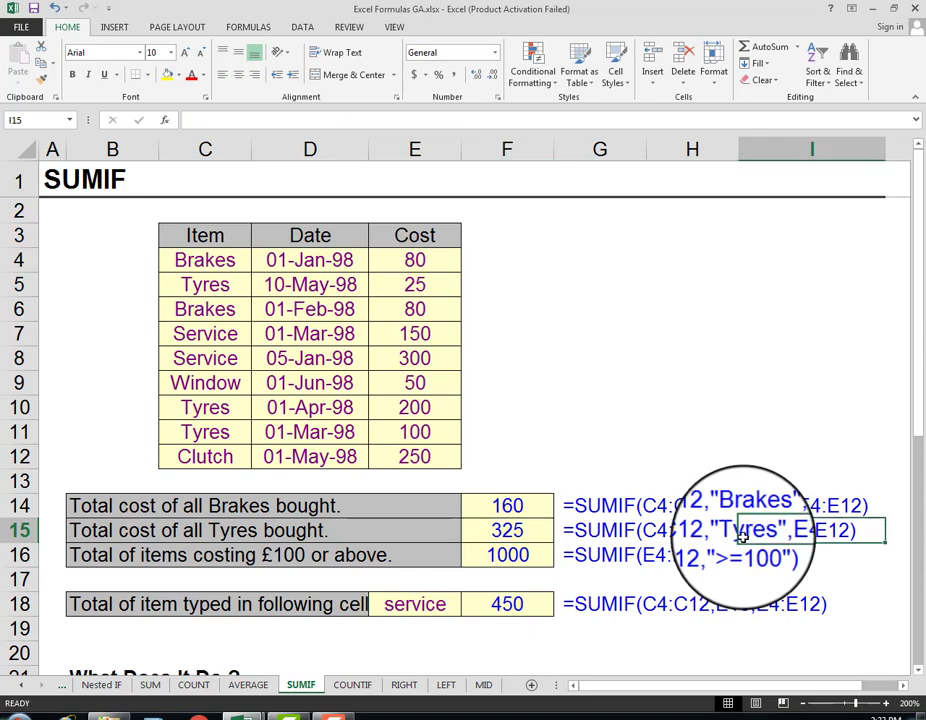
{"action": "left_click", "coordinate": [590, 533]}
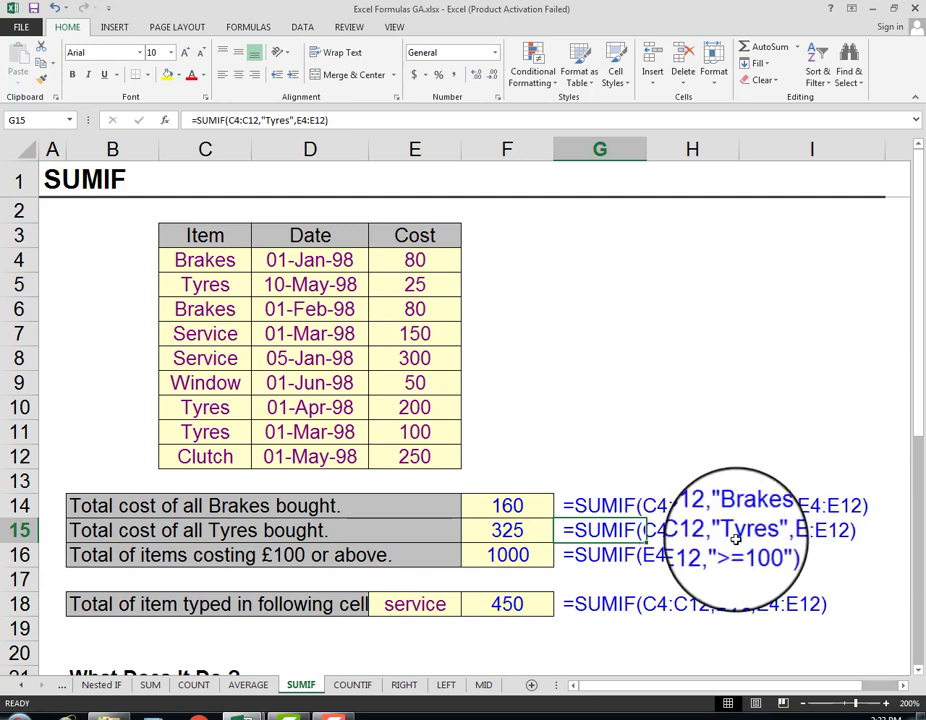
{"action": "left_click", "coordinate": [205, 287]}
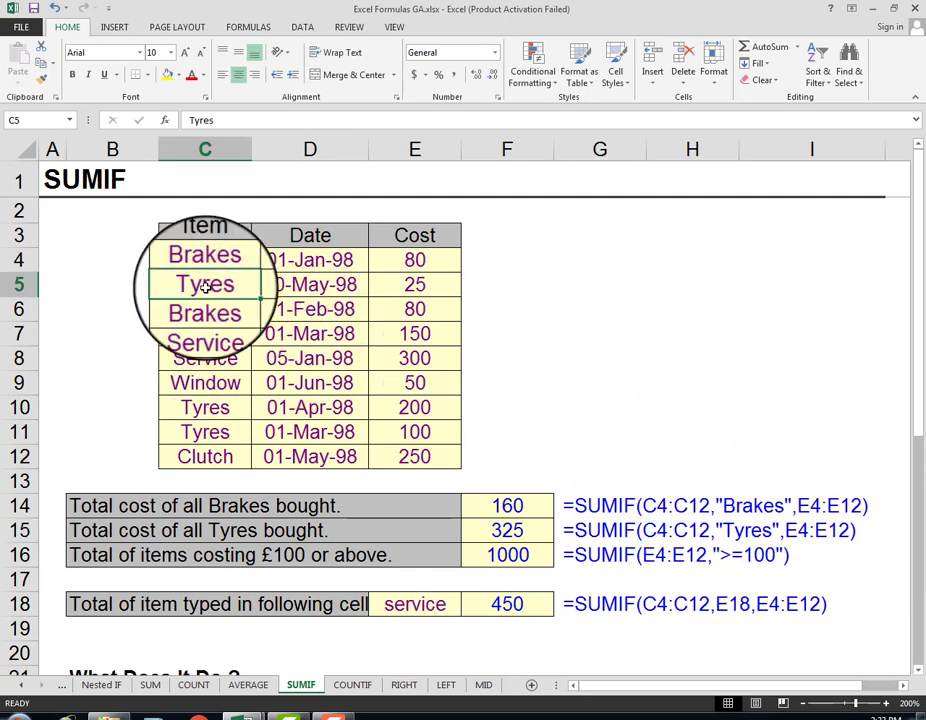
{"action": "left_click", "coordinate": [205, 409]}
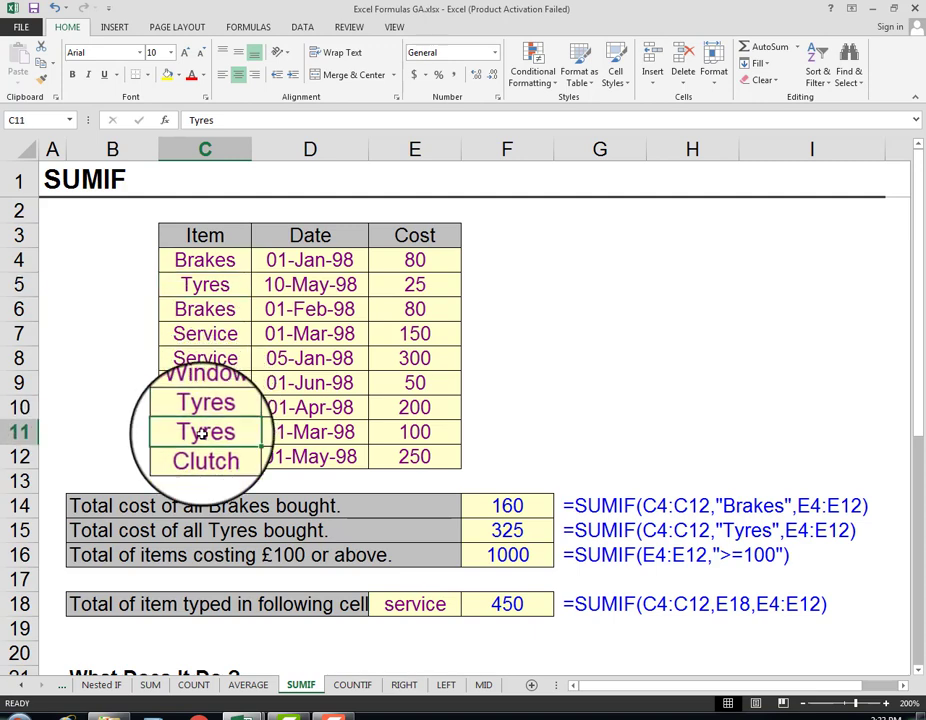
{"action": "left_click", "coordinate": [413, 430]}
{"action": "left_click", "coordinate": [410, 407]}
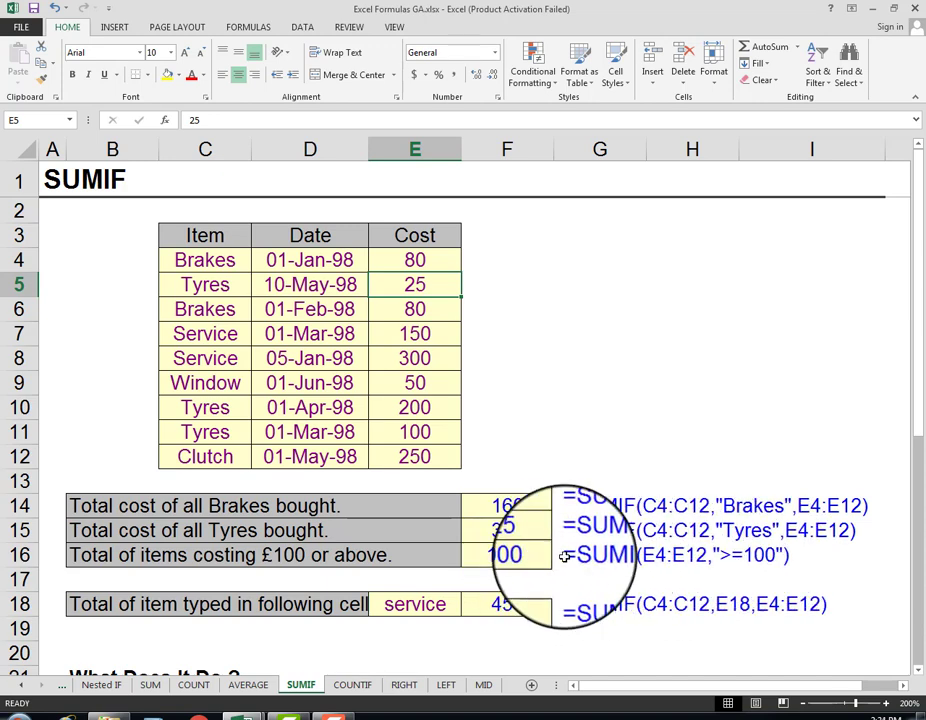
Step: Examine the row 16 SUMIF formula for items costing £100 or above and the cost range E4:E12 it uses
{"action": "left_click", "coordinate": [653, 557]}
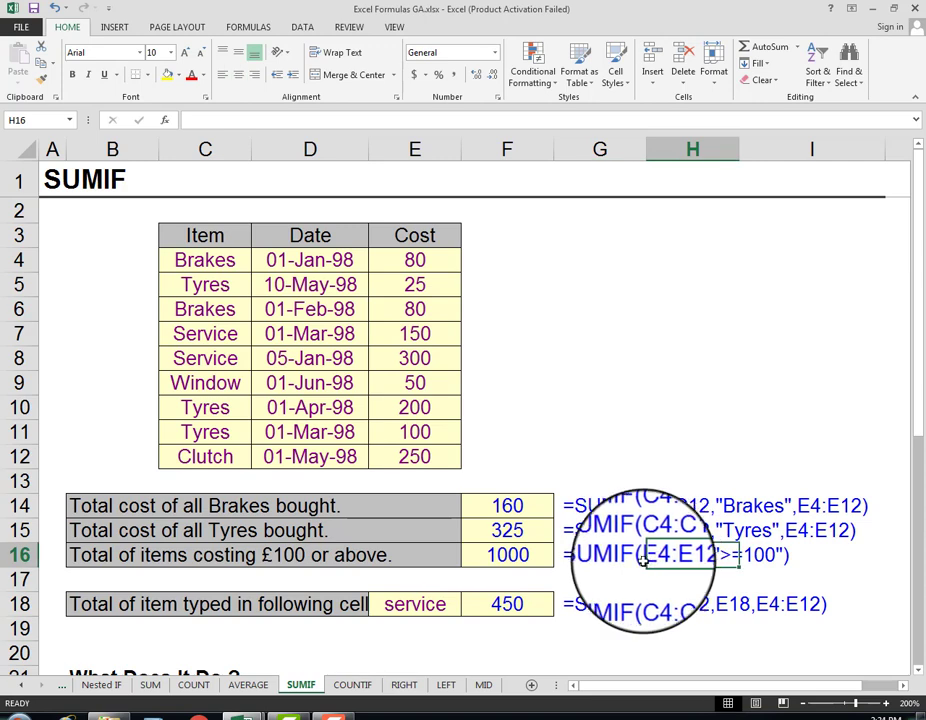
{"action": "left_click", "coordinate": [598, 558]}
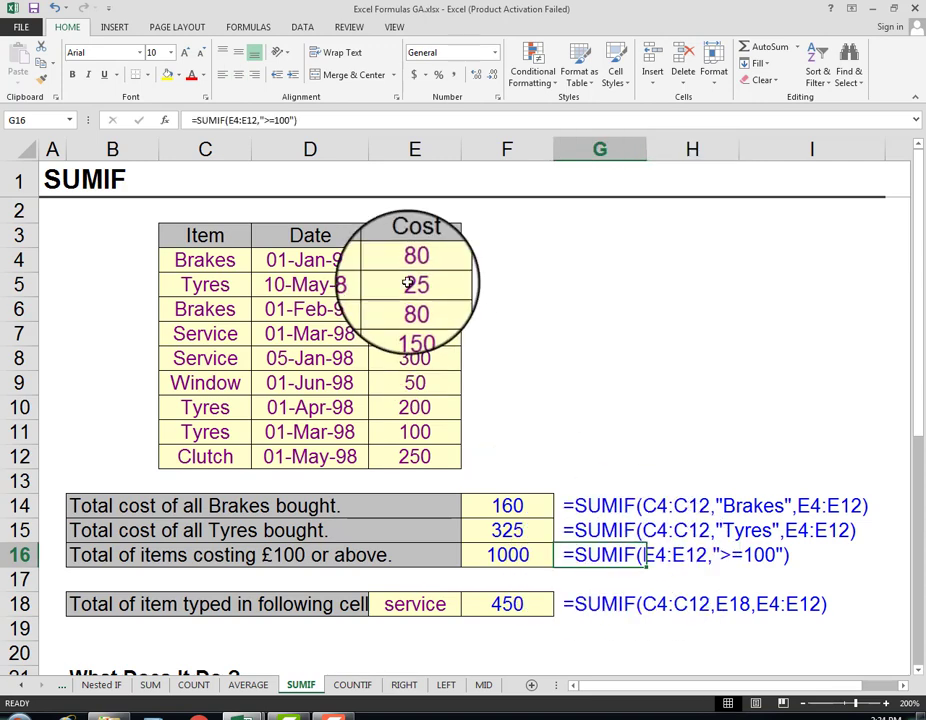
{"action": "left_click_drag", "start_coordinate": [378, 256], "coordinate": [403, 450]}
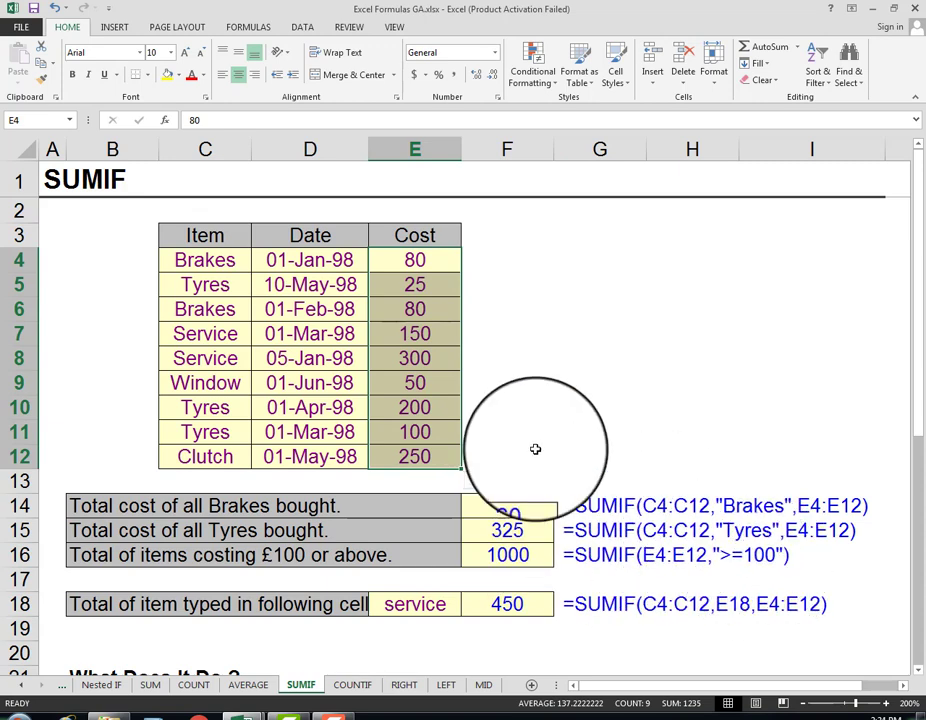
Step: Select the costs of 100 or more in E7, E8, E10, E11 and E12 and compare their sum with the SUMIF formula in F16
{"action": "left_click", "coordinate": [401, 336]}
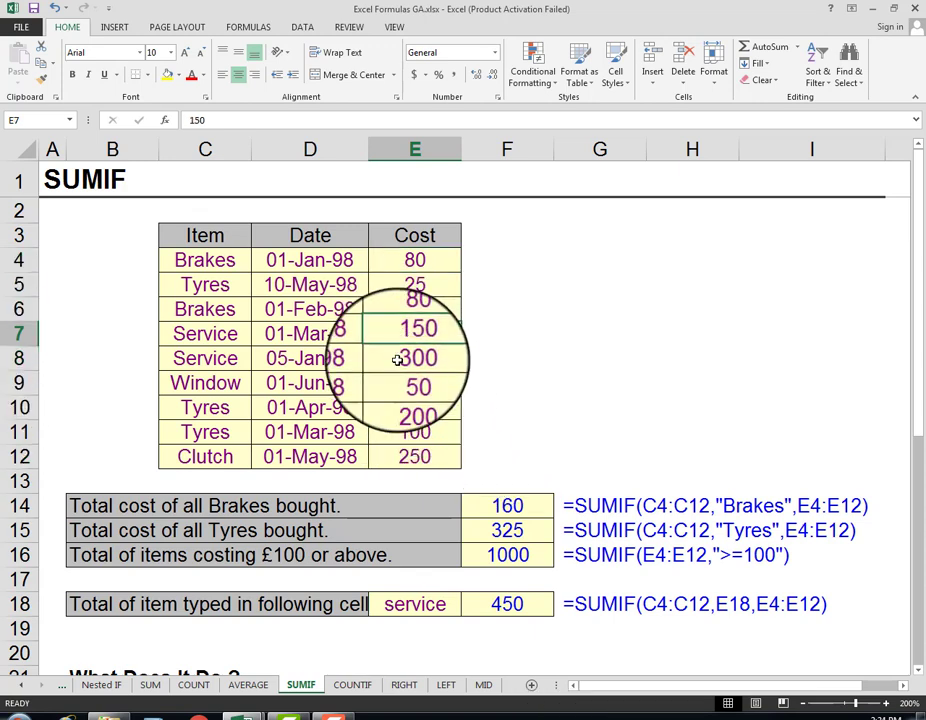
{"action": "left_click", "coordinate": [405, 358], "text": "ctrl"}
{"action": "left_click", "coordinate": [390, 408], "text": "ctrl"}
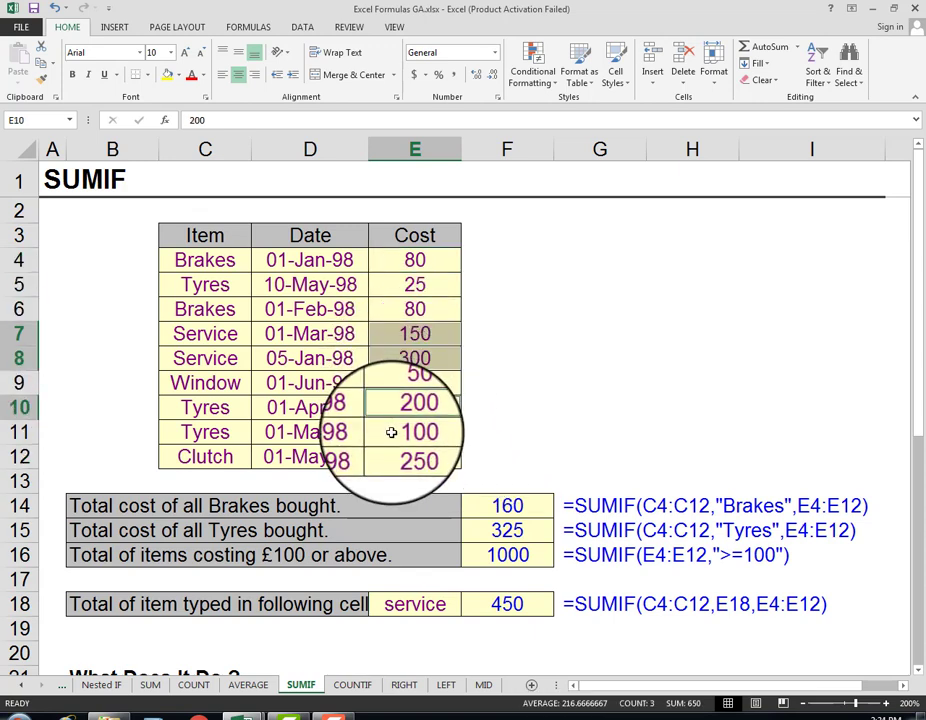
{"action": "left_click", "coordinate": [391, 432], "text": "ctrl"}
{"action": "left_click", "coordinate": [395, 456], "text": "ctrl"}
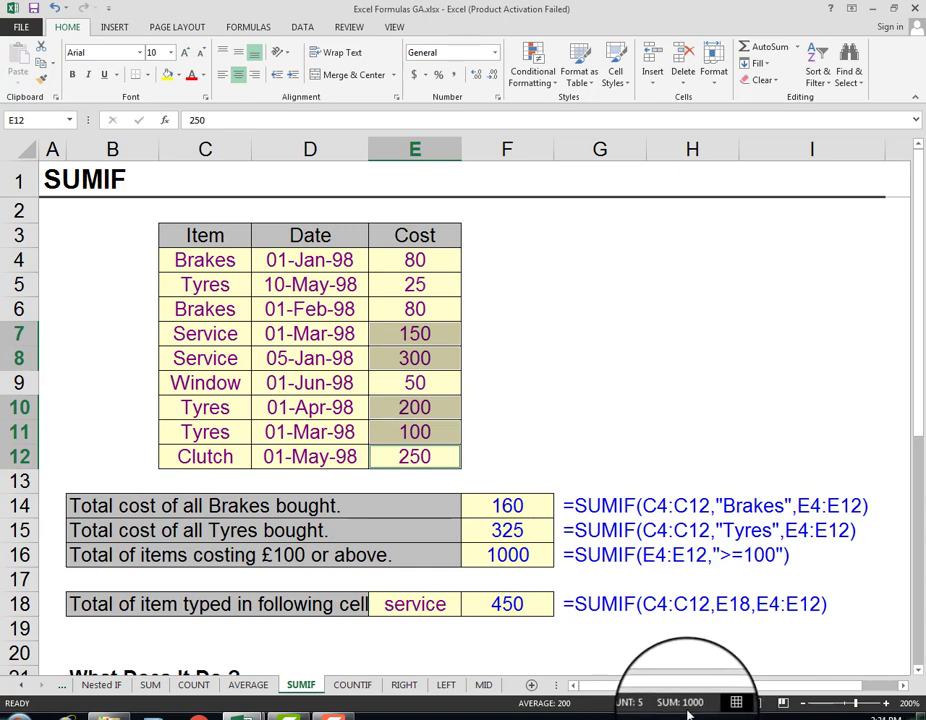
{"action": "left_click", "coordinate": [476, 557]}
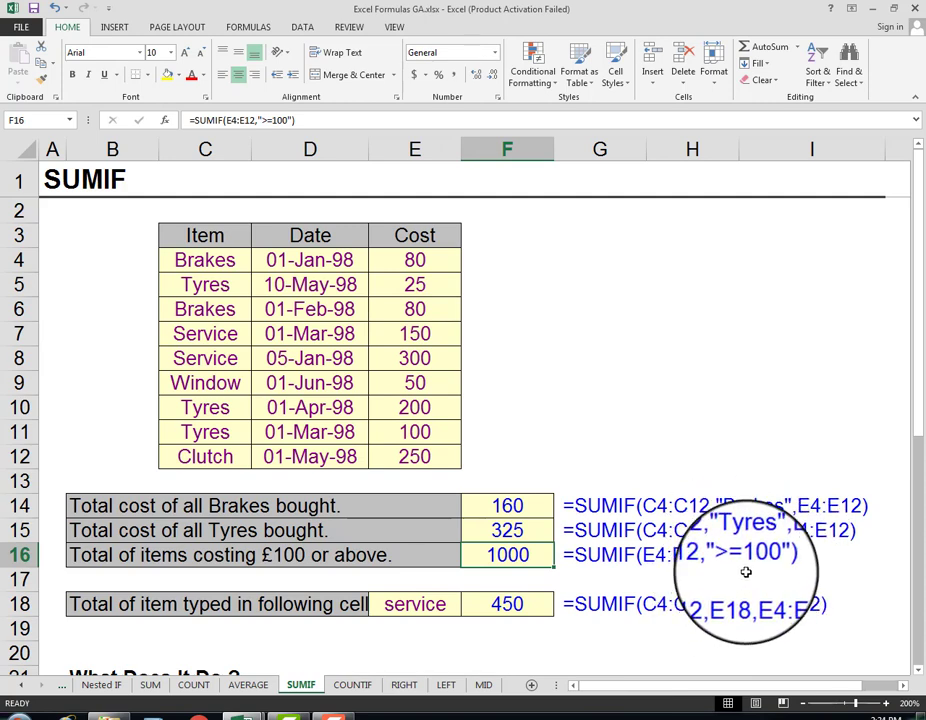
{"action": "left_click", "coordinate": [626, 565]}
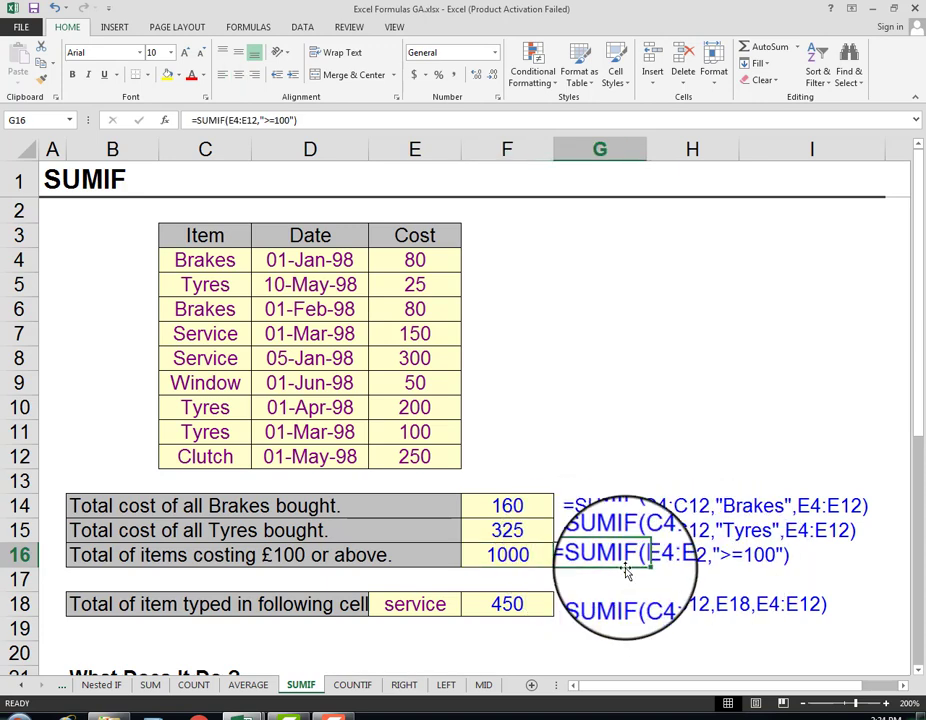
Step: Examine the row 18 SUMIF formula that takes its criterion from the item name in cell E18
{"action": "left_click", "coordinate": [413, 612]}
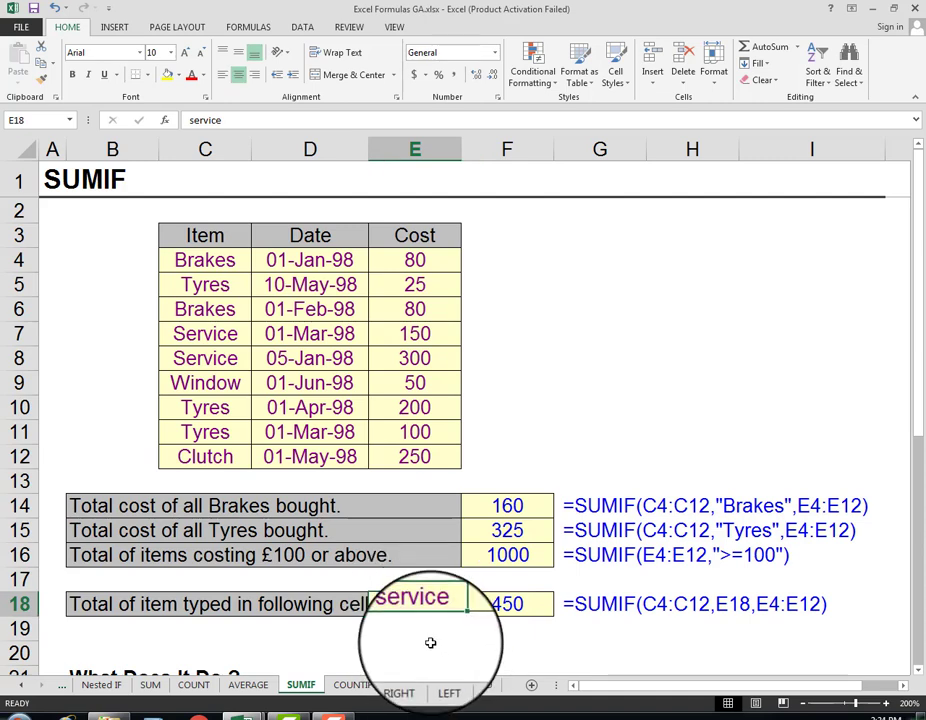
{"action": "scroll", "coordinate": [426, 640], "scroll_direction": "down", "scroll_amount": 1}
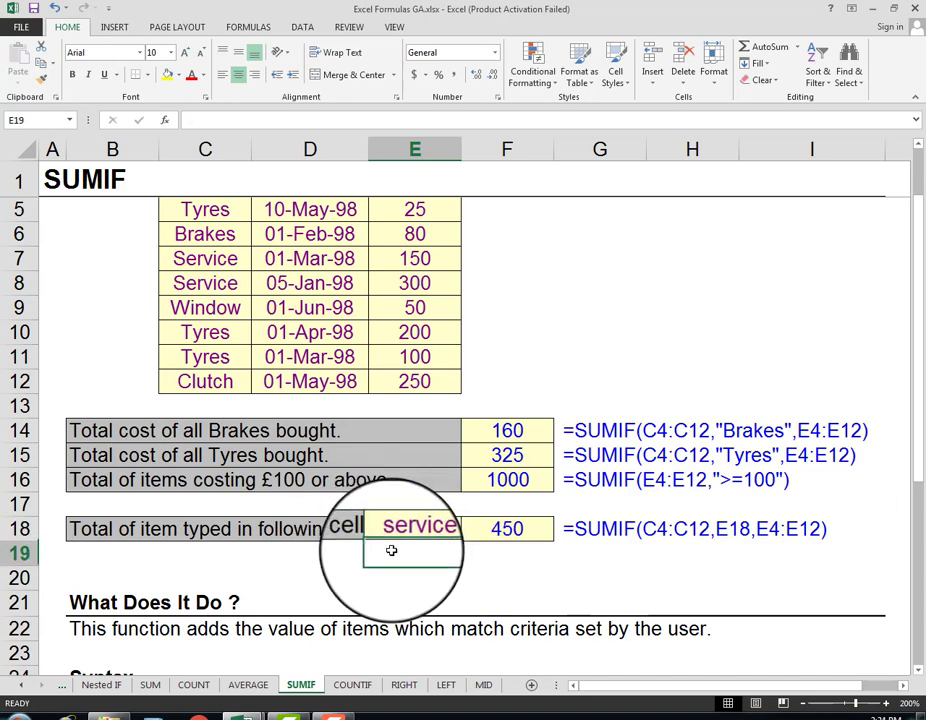
{"action": "left_click", "coordinate": [583, 527]}
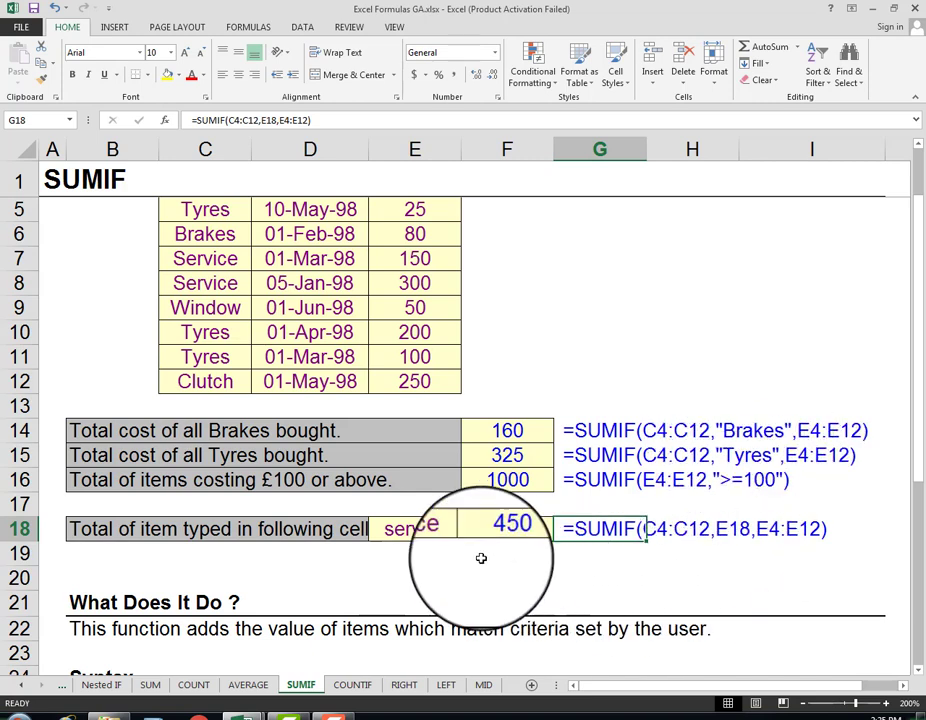
Step: Check the criterion in E18 and the formula in F18, keeping the current color scheme and turning off the Windows performance message
{"action": "left_click", "coordinate": [377, 528]}
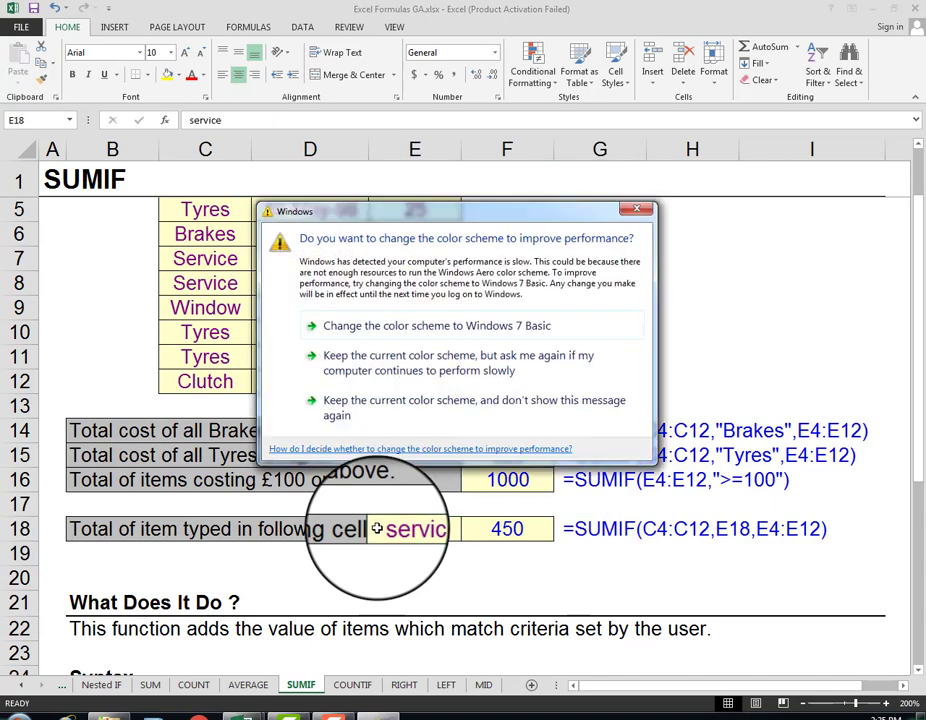
{"action": "left_click", "coordinate": [416, 405]}
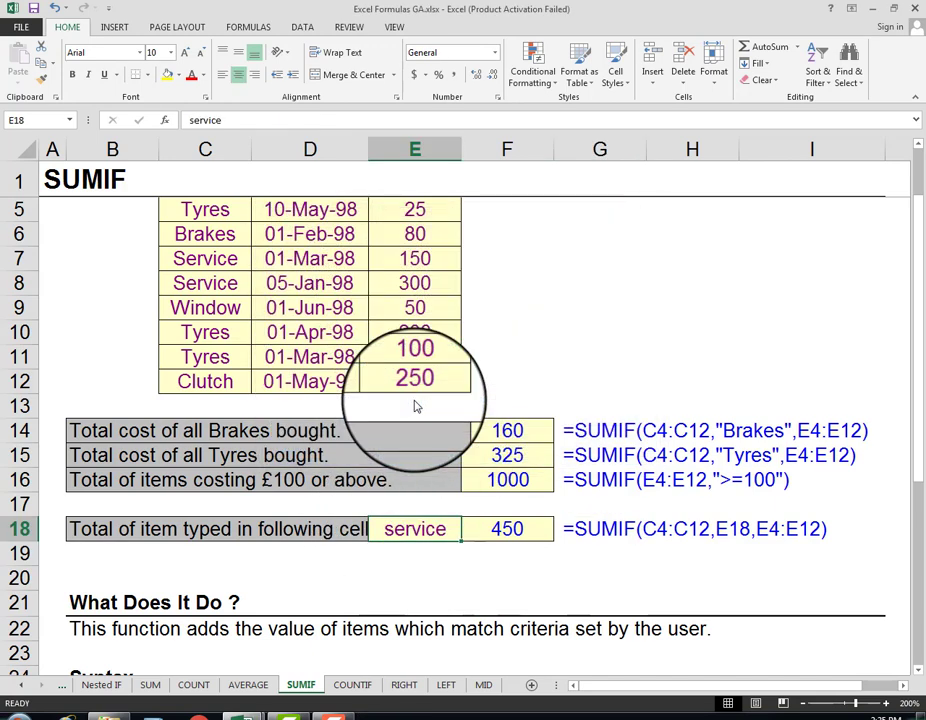
{"action": "left_click", "coordinate": [517, 533]}
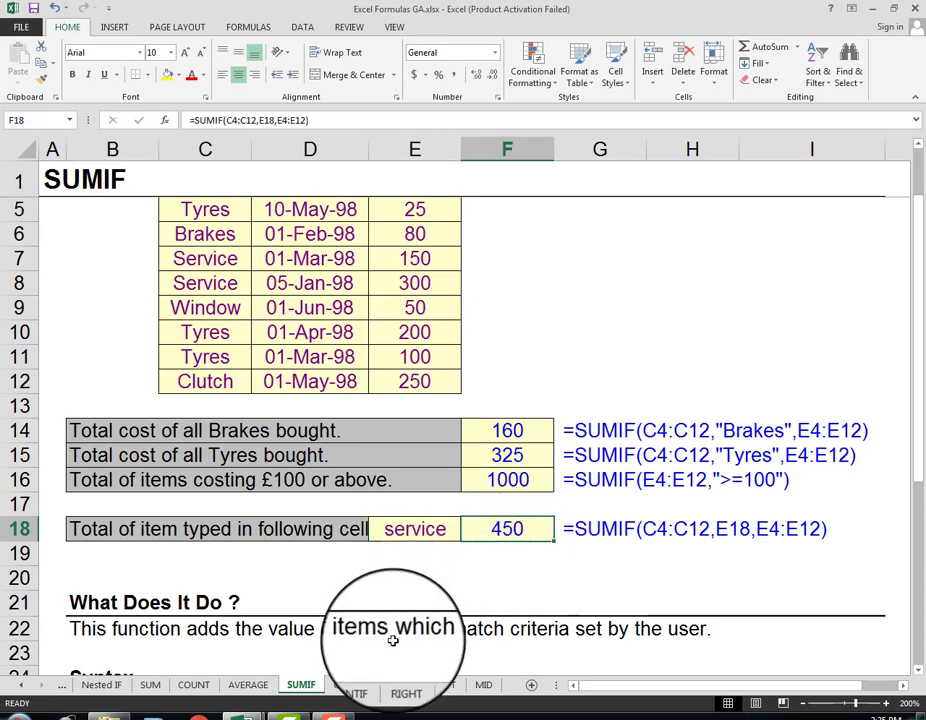
Step: Open the COUNTIF sheet and examine the formulas in F14:F16 for Brakes, Tyres and items costing £100 or above
{"action": "left_click", "coordinate": [366, 687]}
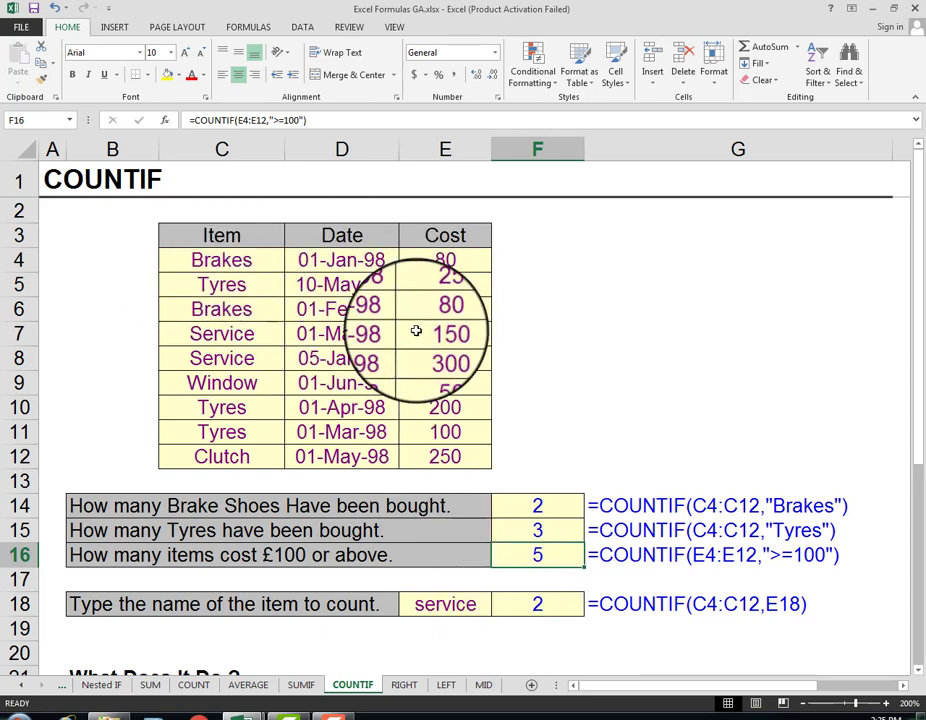
{"action": "left_click", "coordinate": [516, 527]}
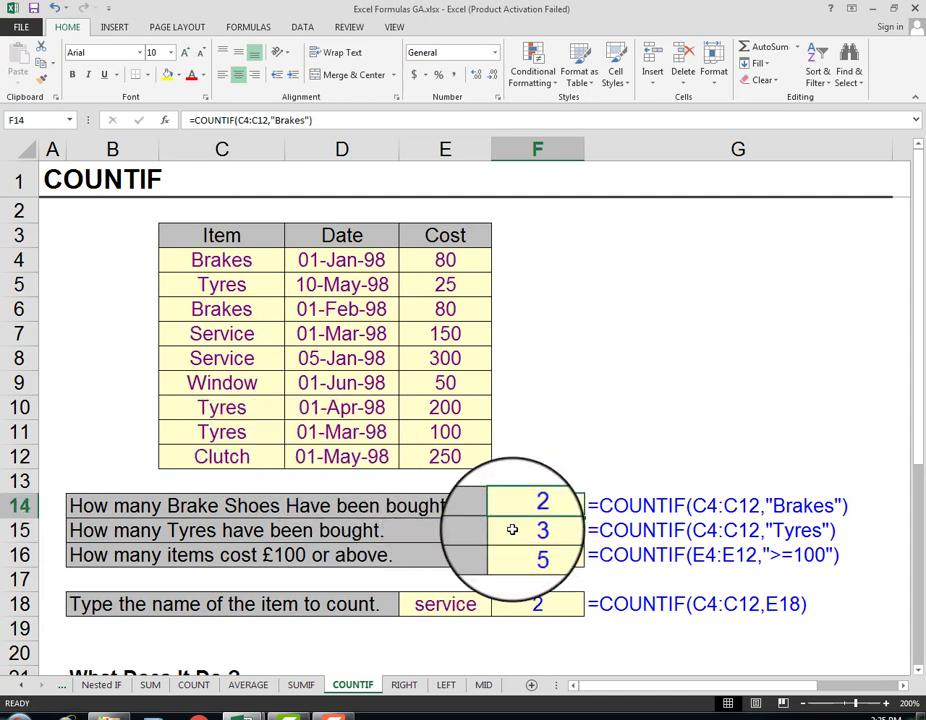
{"action": "left_click", "coordinate": [505, 530]}
{"action": "left_click", "coordinate": [520, 553]}
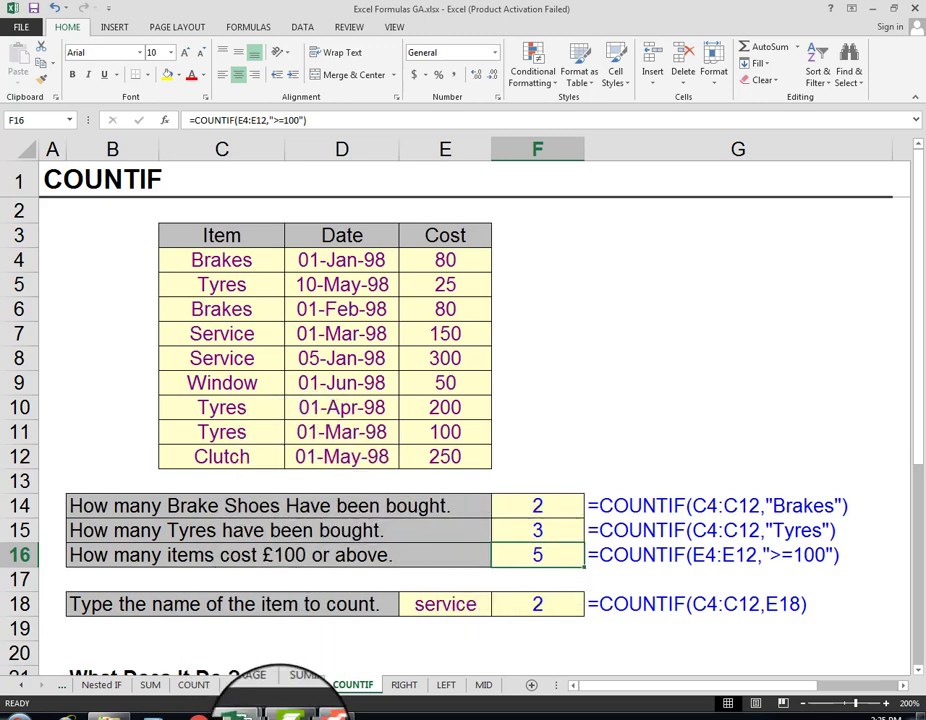
Step: Switch to the Excel Tutorial GA workbook and open its Financial Sample sheet near the end of the data
{"action": "mouse_move", "coordinate": [241, 714]}
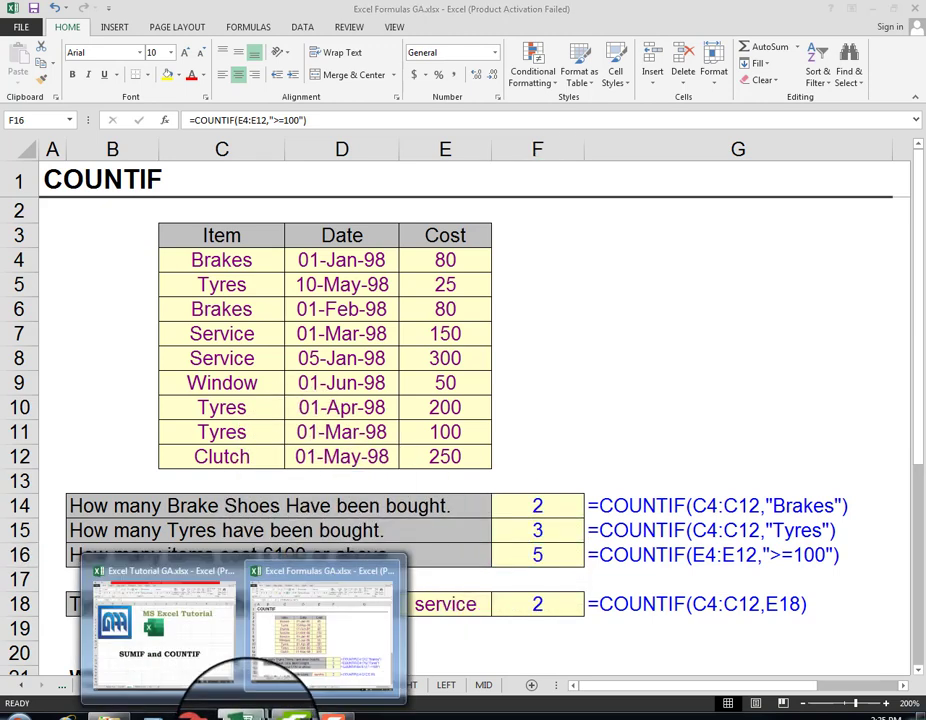
{"action": "left_click", "coordinate": [161, 665]}
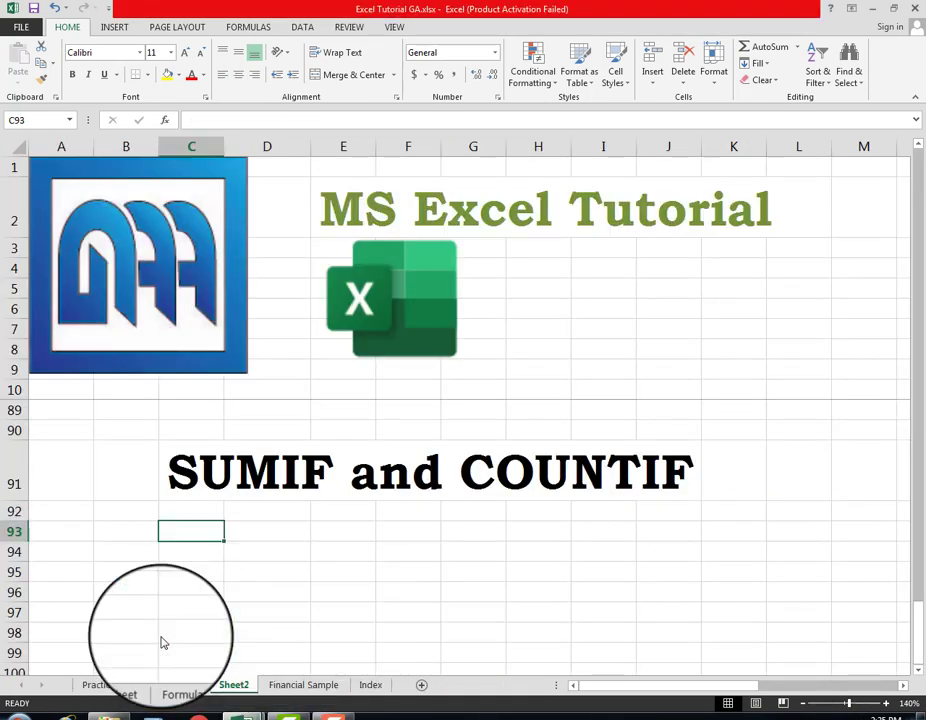
{"action": "left_click", "coordinate": [272, 686]}
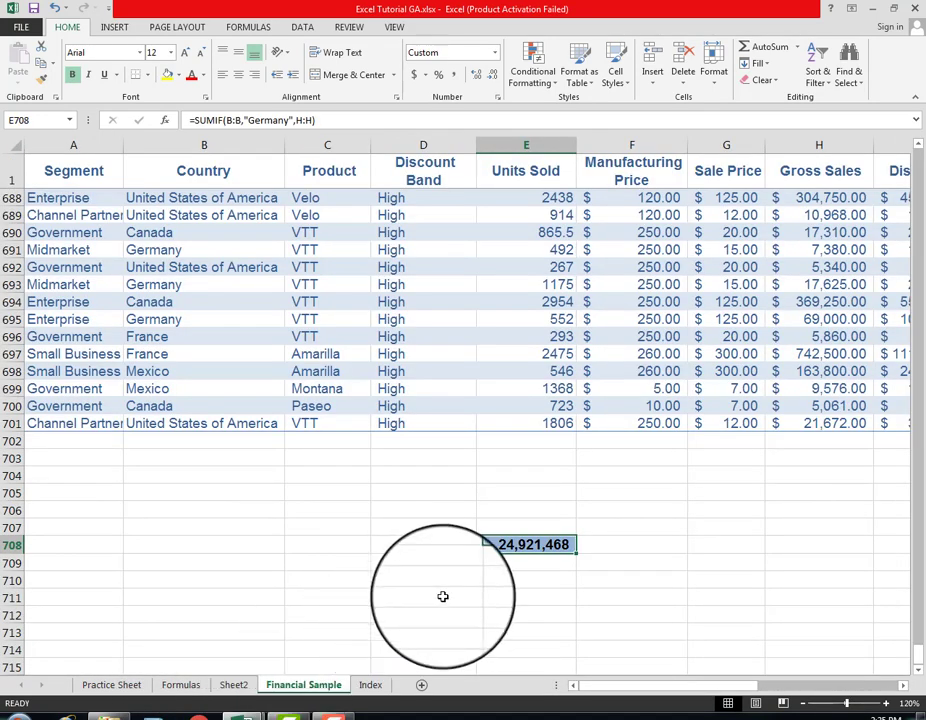
{"action": "scroll", "coordinate": [443, 596], "scroll_direction": "up", "scroll_amount": 2}
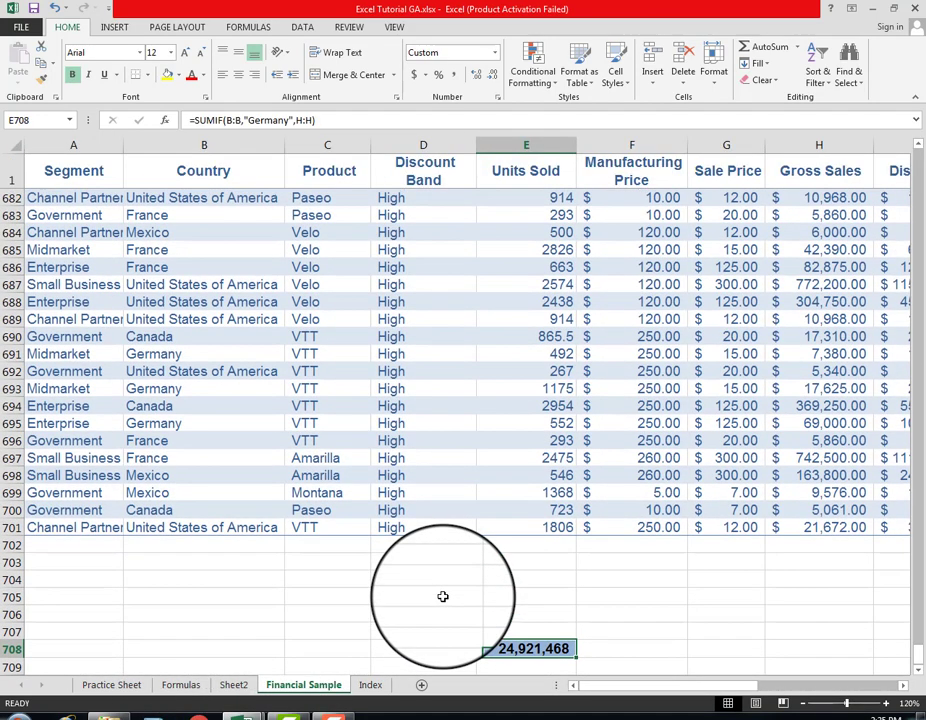
Step: Look through the last sales records and examine row 659 across segment, country, product, discount band, units sold and manufacturing price
{"action": "left_click", "coordinate": [66, 527]}
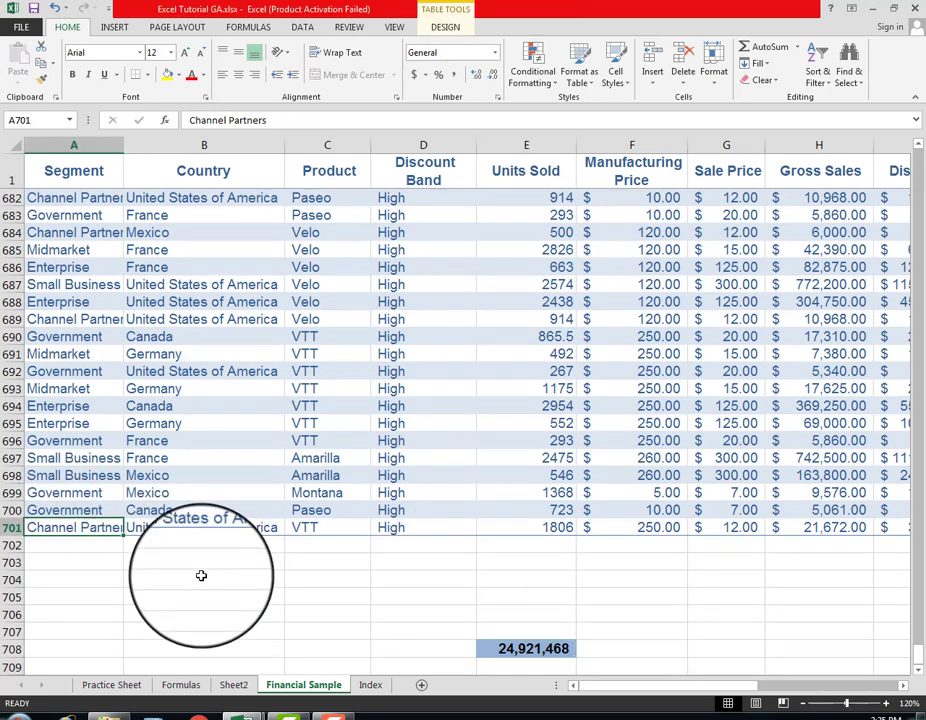
{"action": "scroll", "coordinate": [201, 575], "scroll_direction": "up", "scroll_amount": 11}
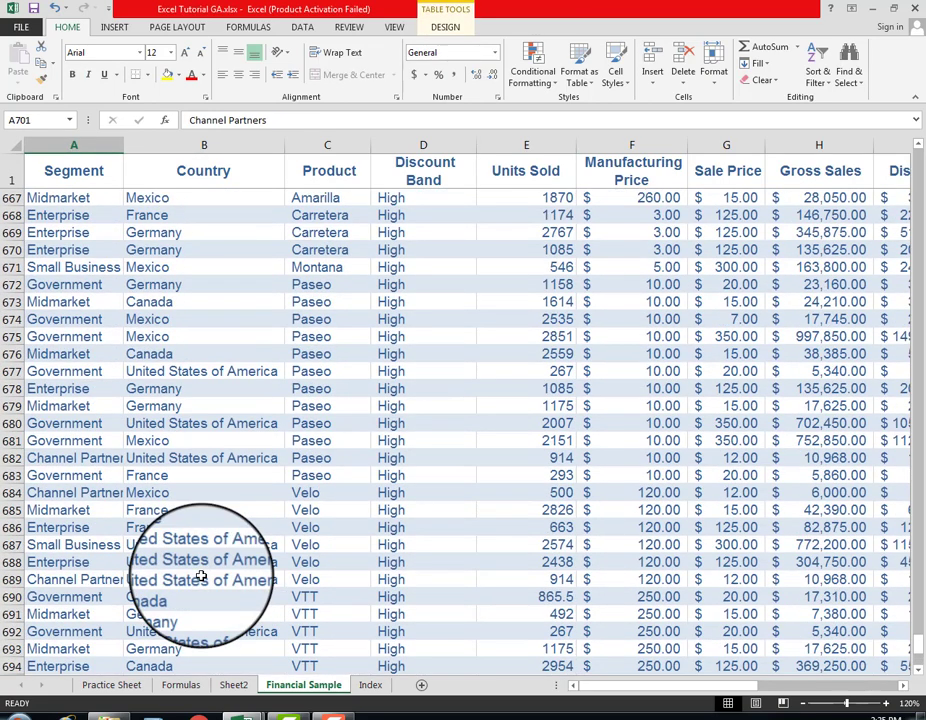
{"action": "scroll", "coordinate": [201, 575], "scroll_direction": "up", "scroll_amount": 1}
{"action": "scroll", "coordinate": [201, 575], "scroll_direction": "up", "scroll_amount": 1}
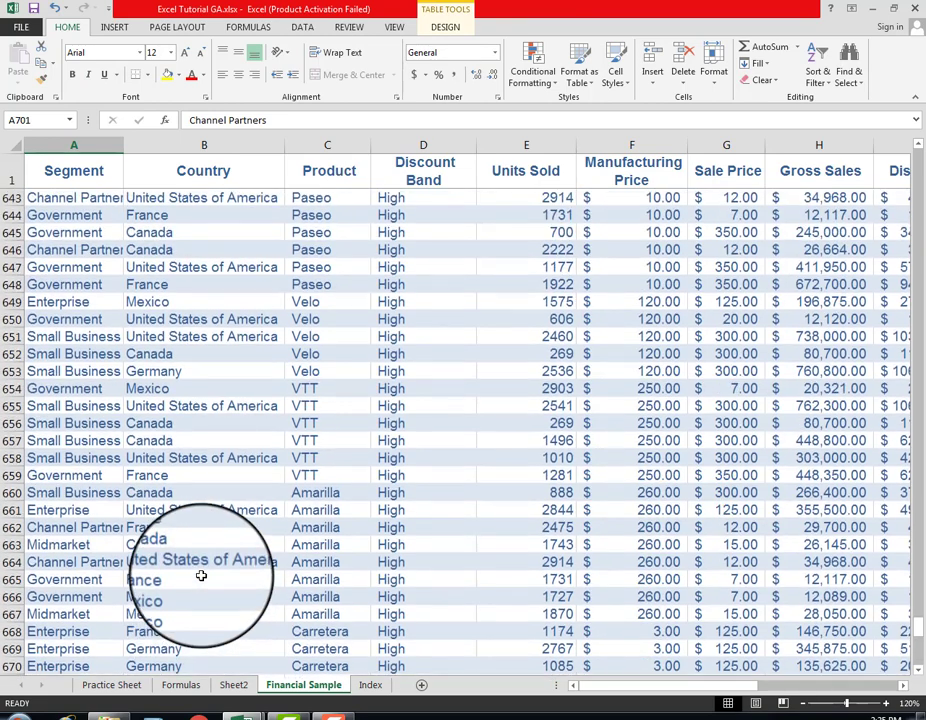
{"action": "left_click", "coordinate": [147, 476]}
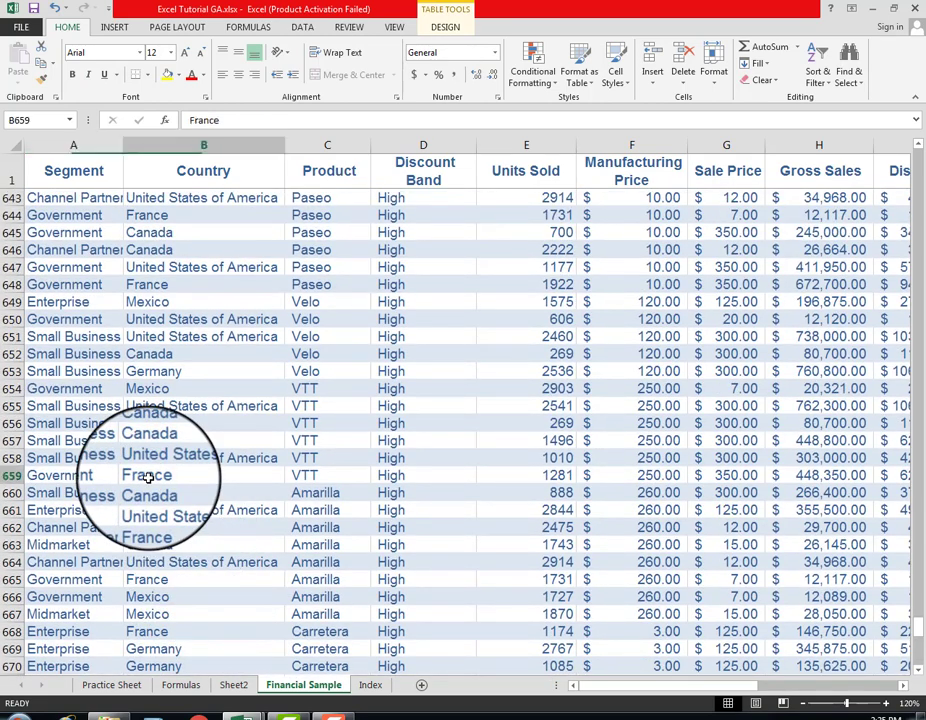
{"action": "left_click", "coordinate": [50, 476]}
{"action": "left_click", "coordinate": [330, 476]}
{"action": "left_click", "coordinate": [420, 476]}
{"action": "left_click", "coordinate": [570, 478]}
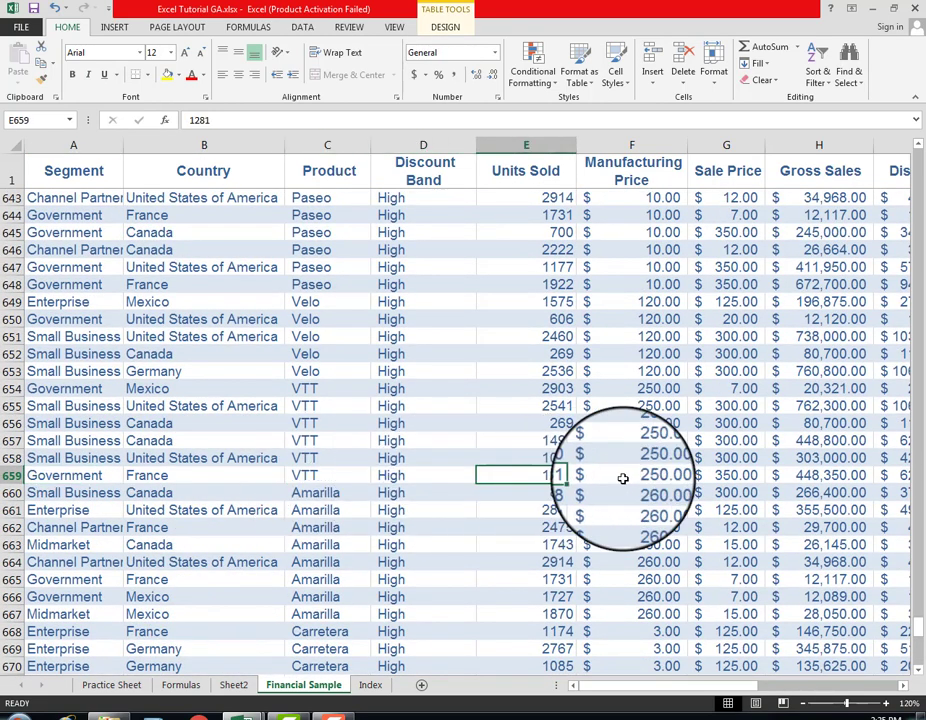
{"action": "left_click", "coordinate": [625, 477]}
{"action": "scroll", "coordinate": [626, 480], "scroll_direction": "down", "scroll_amount": 3}
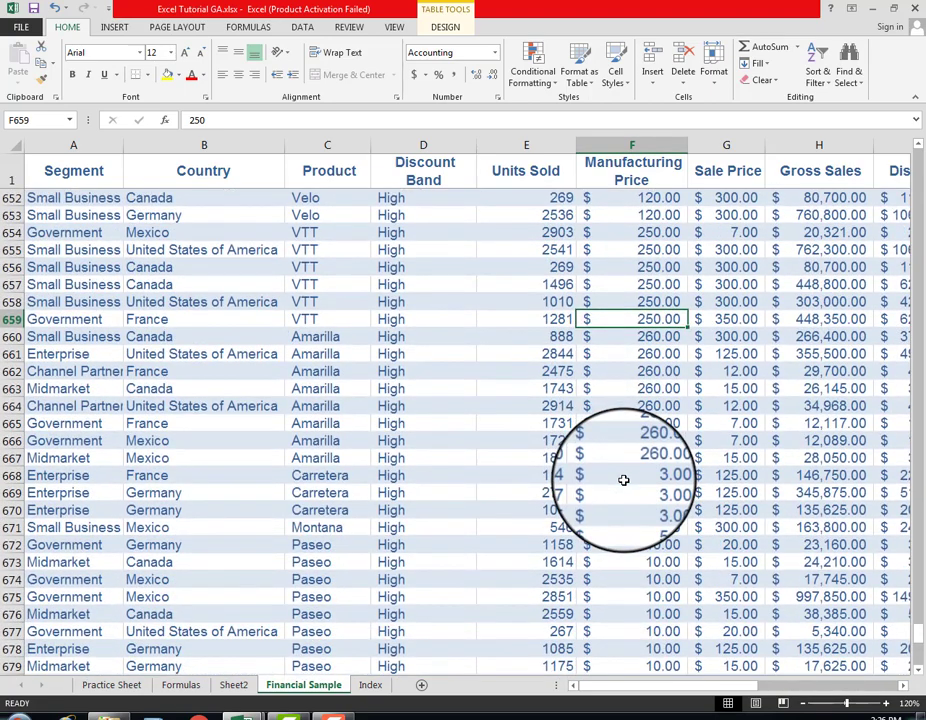
{"action": "scroll", "coordinate": [623, 480], "scroll_direction": "down", "scroll_amount": 8}
{"action": "scroll", "coordinate": [623, 480], "scroll_direction": "down", "scroll_amount": 4}
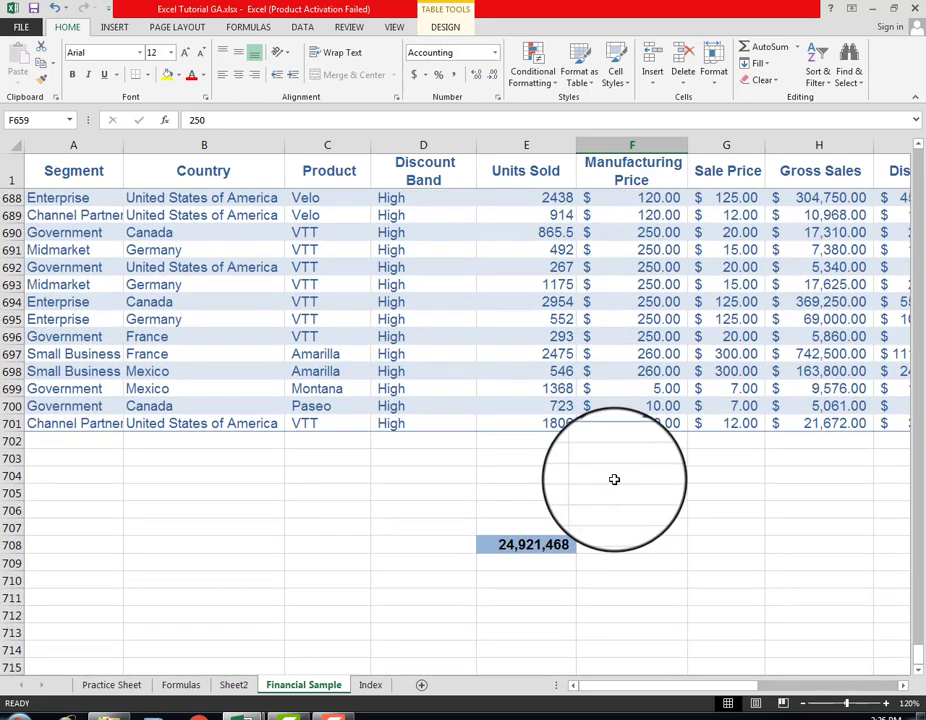
Step: Examine the Germany SUMIF formula in E708 and the Country and Gross Sales columns it references, leaving the formula unedited
{"action": "left_click", "coordinate": [540, 544]}
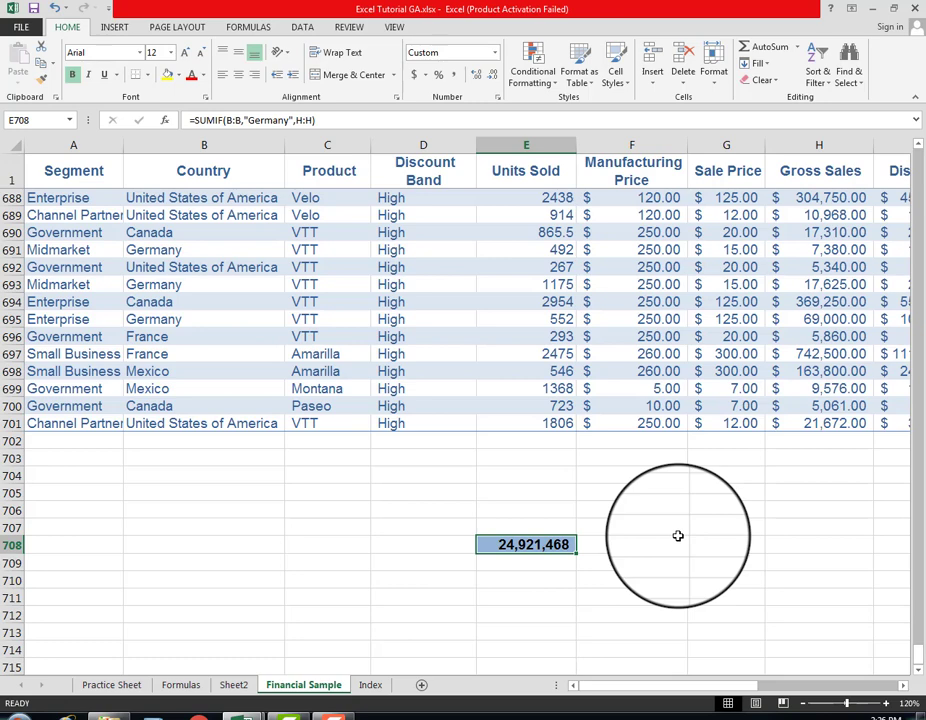
{"action": "key", "text": "F2"}
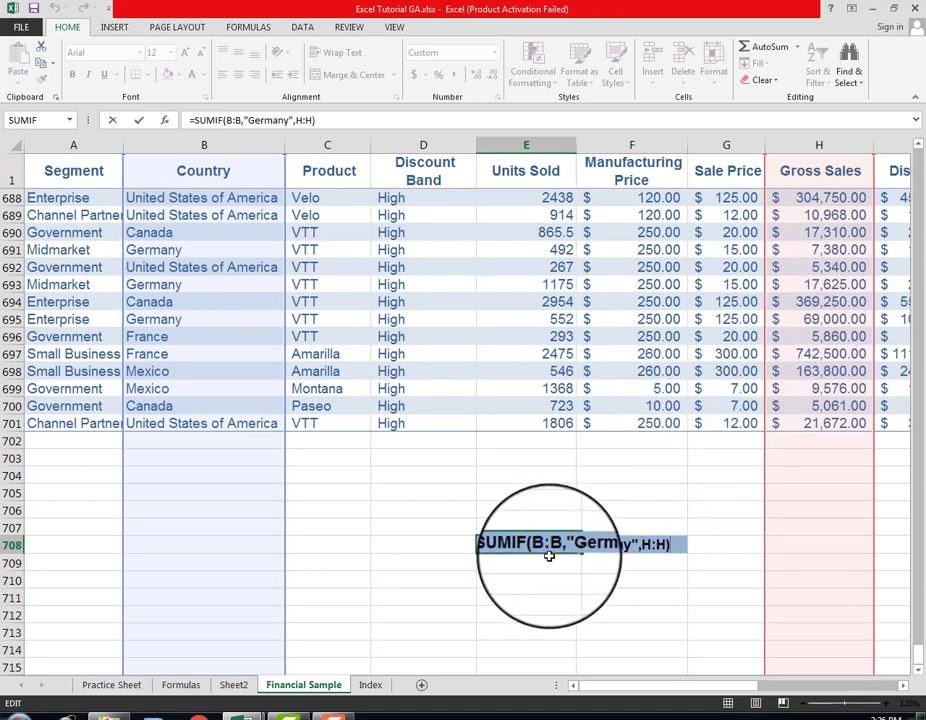
{"action": "key", "text": "Return"}
{"action": "key", "text": "Up"}
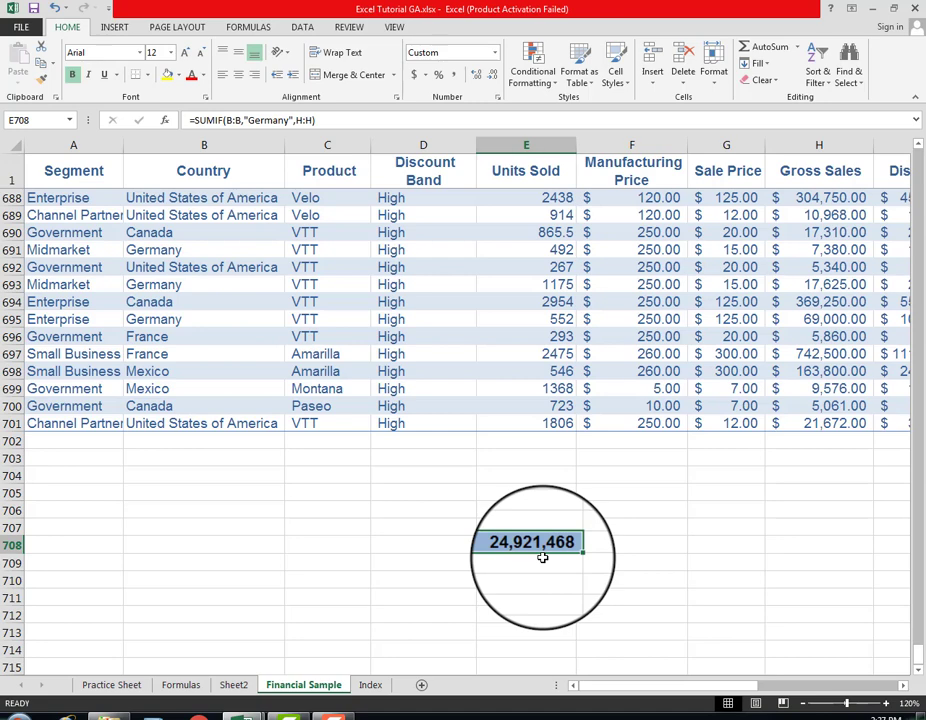
Step: Copy the country Germany from B695 and paste it as a value only into C709 below the table
{"action": "scroll", "coordinate": [542, 557], "scroll_direction": "down", "scroll_amount": 2}
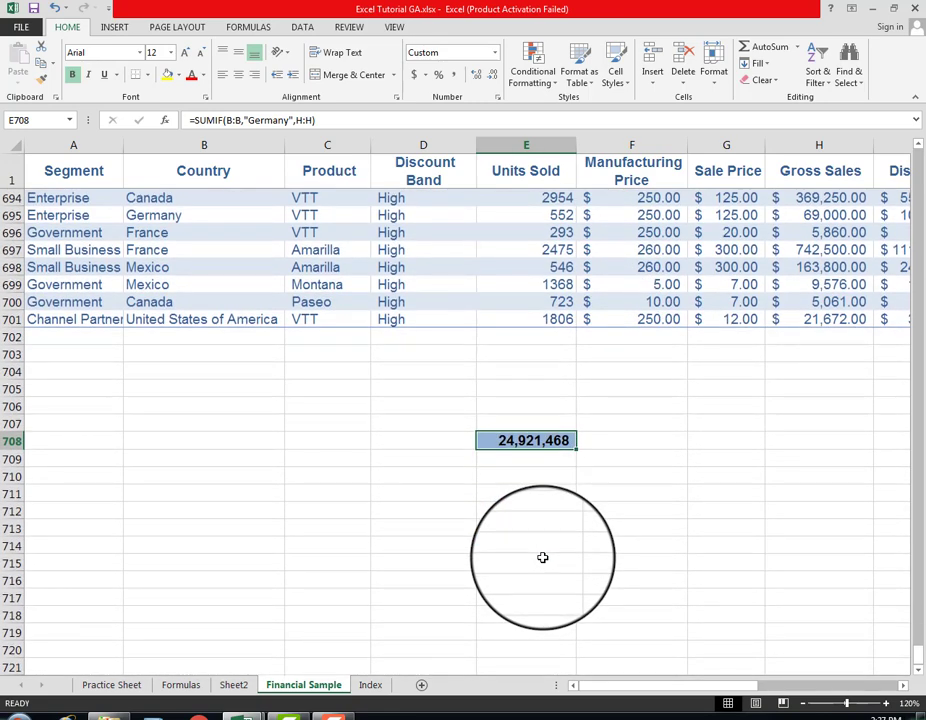
{"action": "left_click", "coordinate": [178, 213]}
{"action": "key", "text": "ctrl+c"}
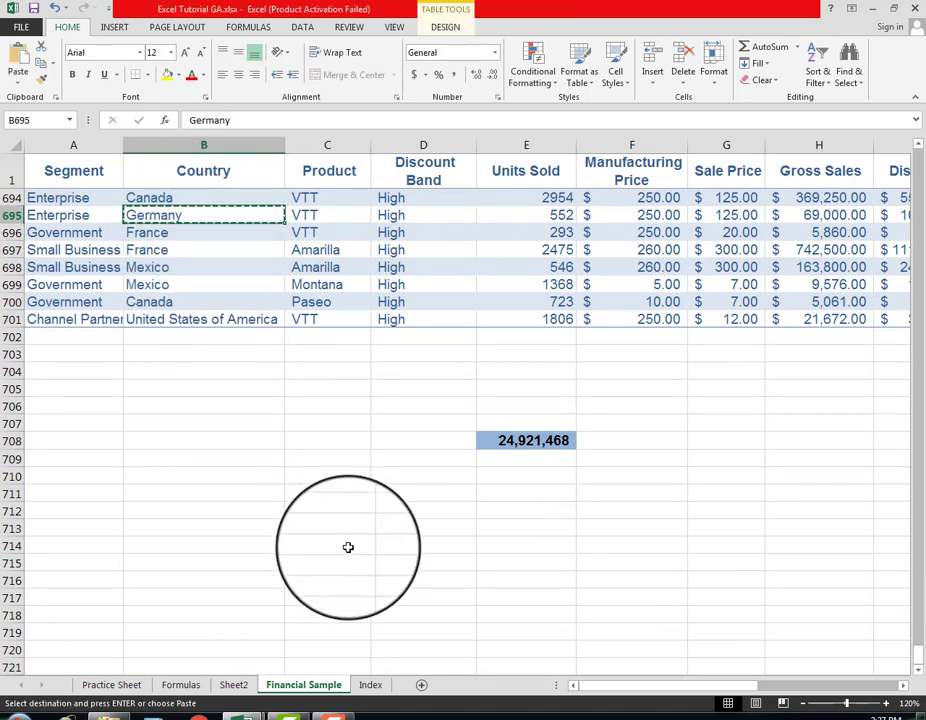
{"action": "right_click", "coordinate": [313, 461]}
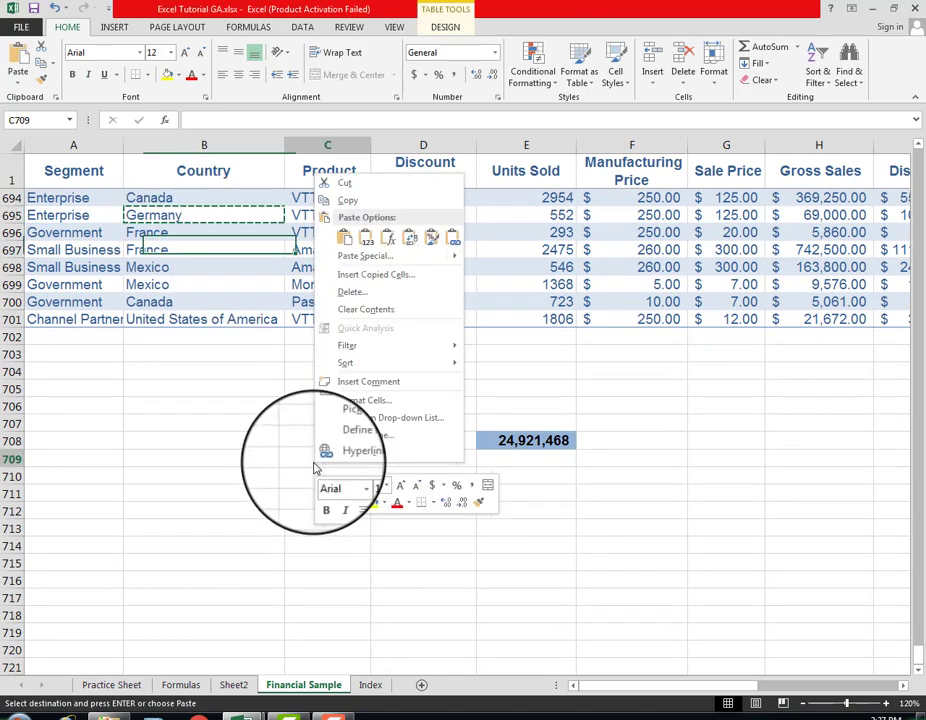
{"action": "left_click", "coordinate": [366, 243]}
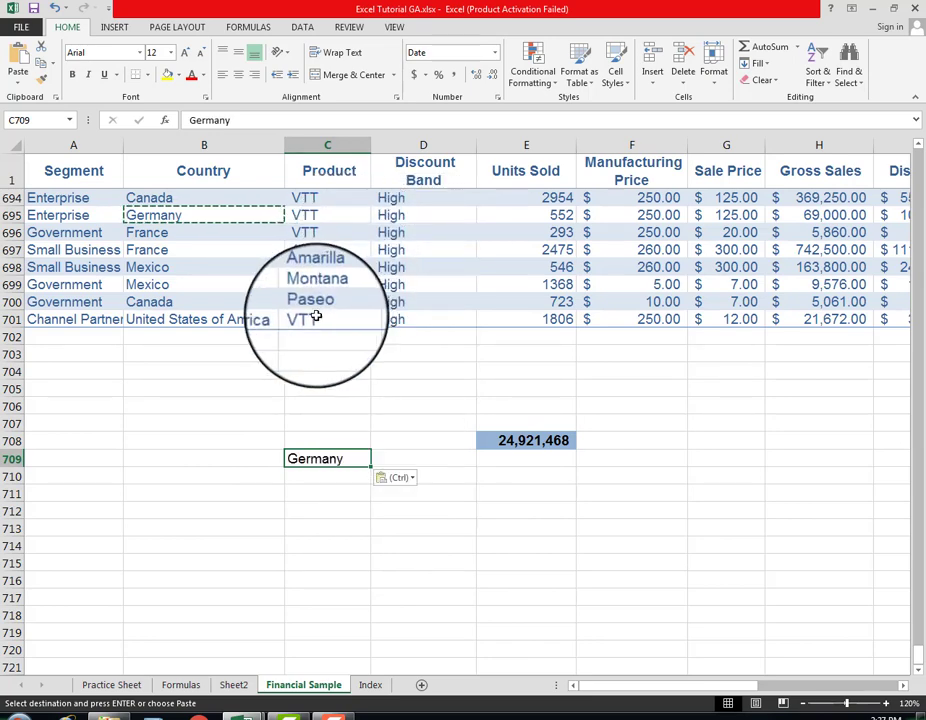
Step: Copy France from B696 into C710 and Mexico from B698 into C711, pasting values only
{"action": "left_click", "coordinate": [177, 233]}
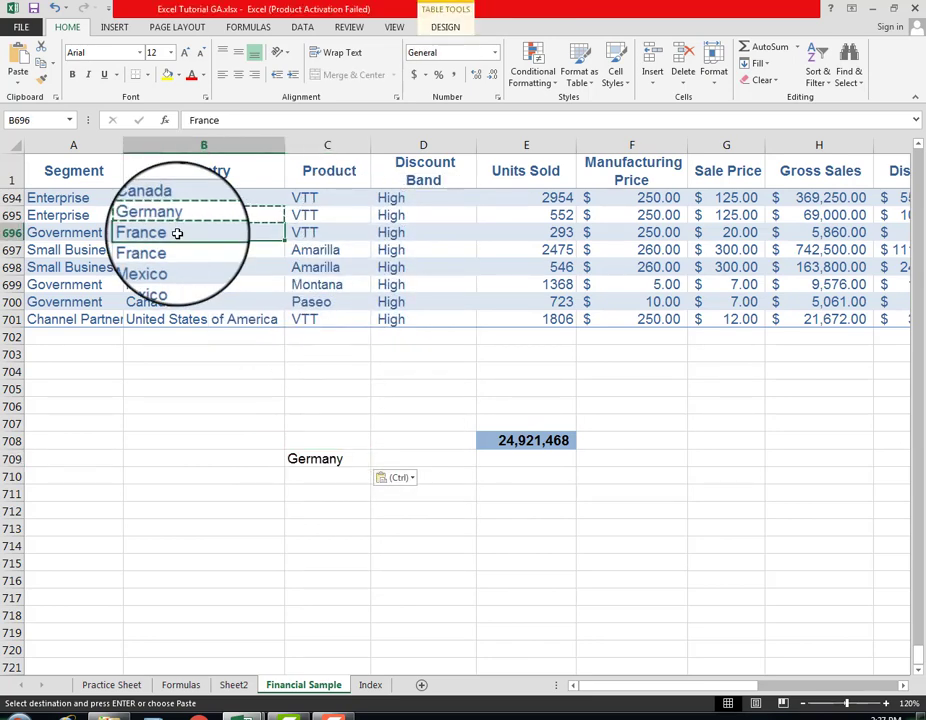
{"action": "key", "text": "ctrl+c"}
{"action": "right_click", "coordinate": [328, 477]}
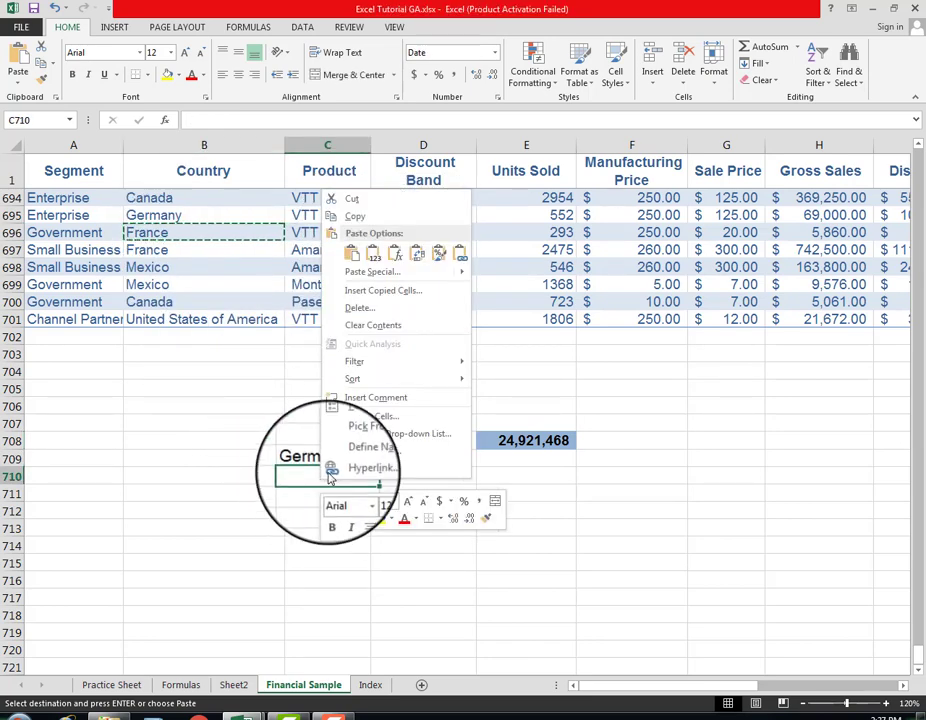
{"action": "left_click", "coordinate": [373, 253]}
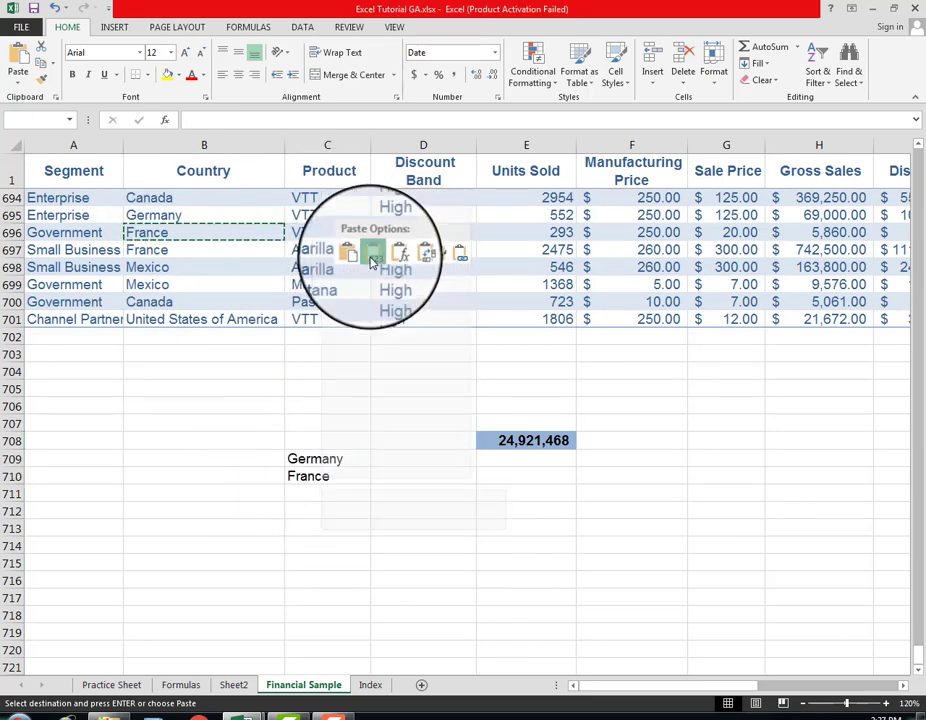
{"action": "left_click", "coordinate": [169, 267]}
{"action": "key", "text": "ctrl+c"}
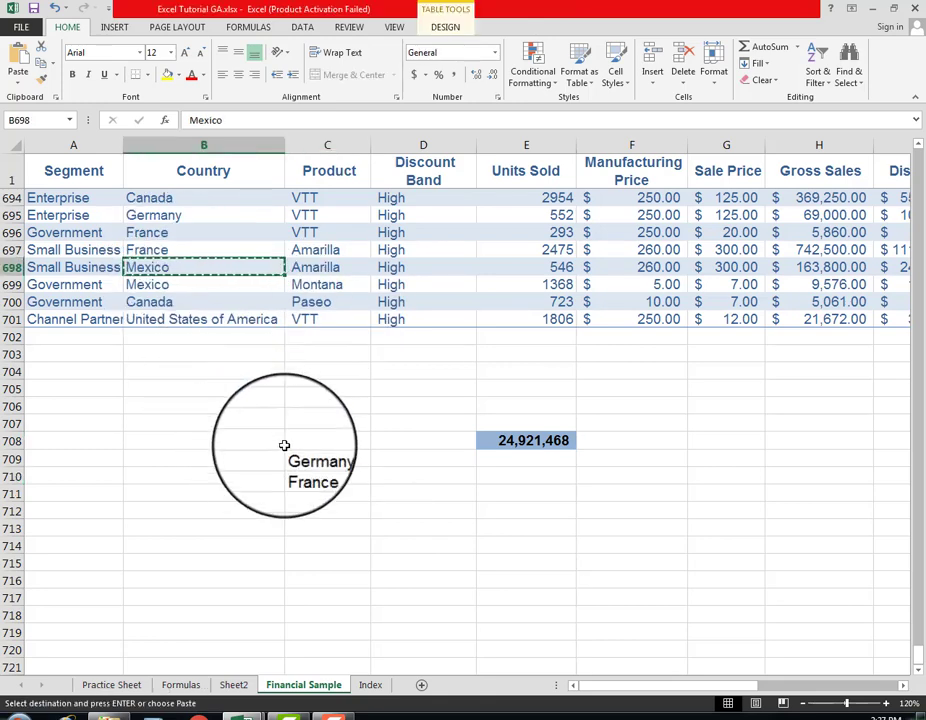
{"action": "right_click", "coordinate": [307, 493]}
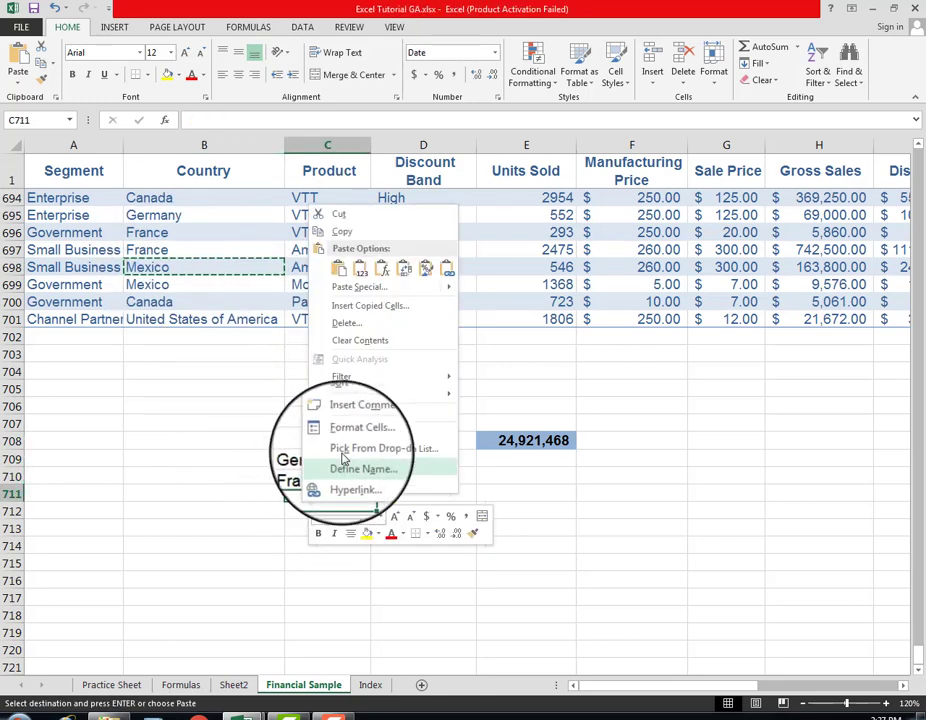
{"action": "left_click", "coordinate": [360, 266]}
Step: Copy Canada from B700 into C712 and United States of America from B701 into C713, pasting values only
{"action": "left_click", "coordinate": [189, 301]}
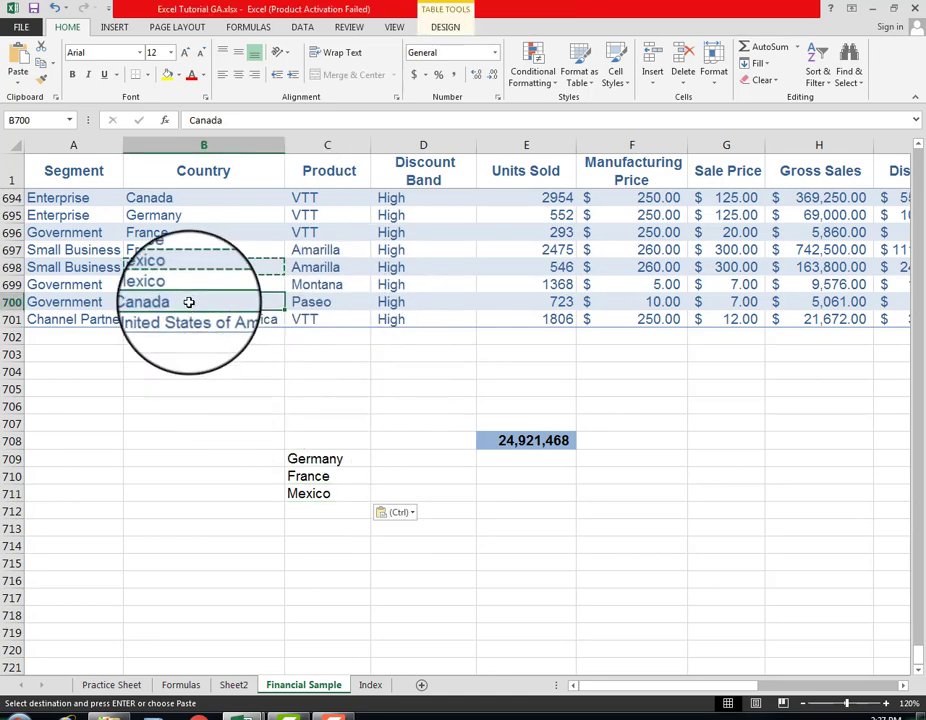
{"action": "key", "text": "ctrl+c"}
{"action": "right_click", "coordinate": [316, 513]}
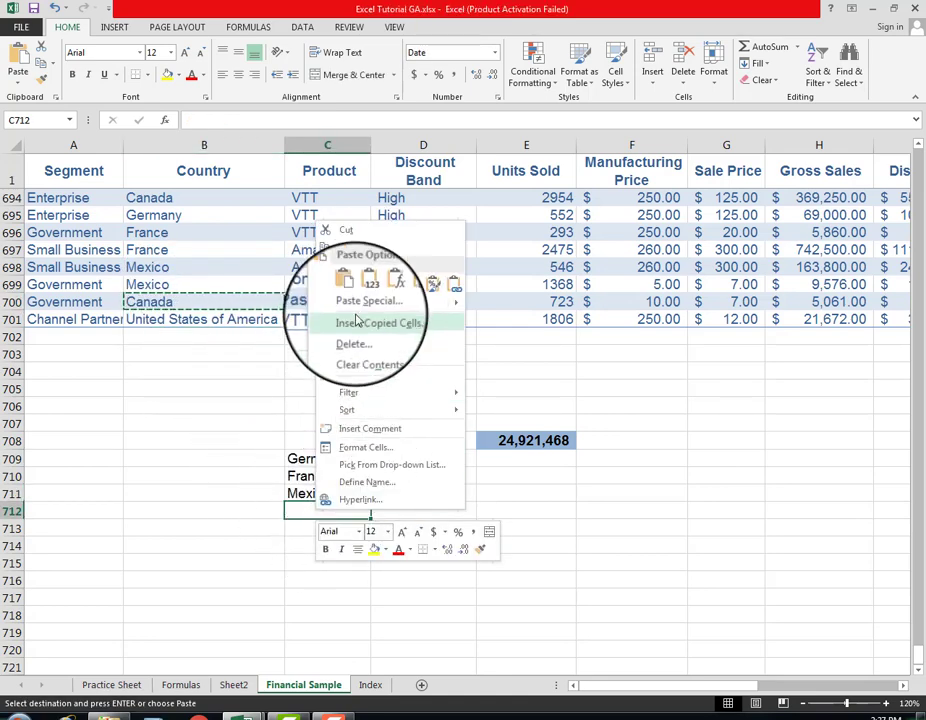
{"action": "left_click", "coordinate": [367, 285]}
{"action": "left_click", "coordinate": [187, 321]}
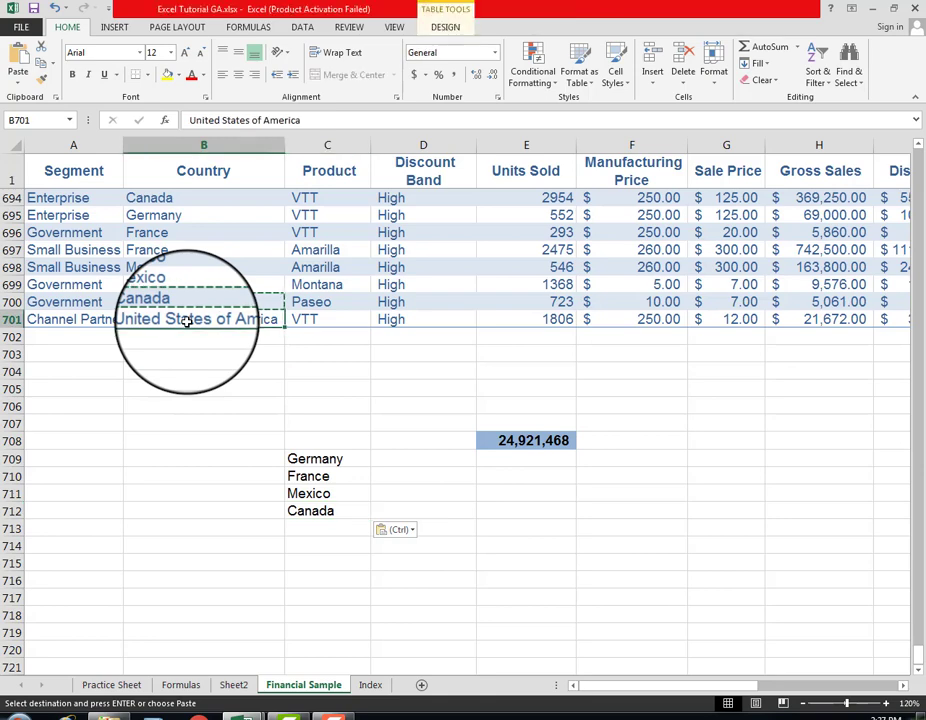
{"action": "key", "text": "ctrl+c"}
{"action": "right_click", "coordinate": [311, 530]}
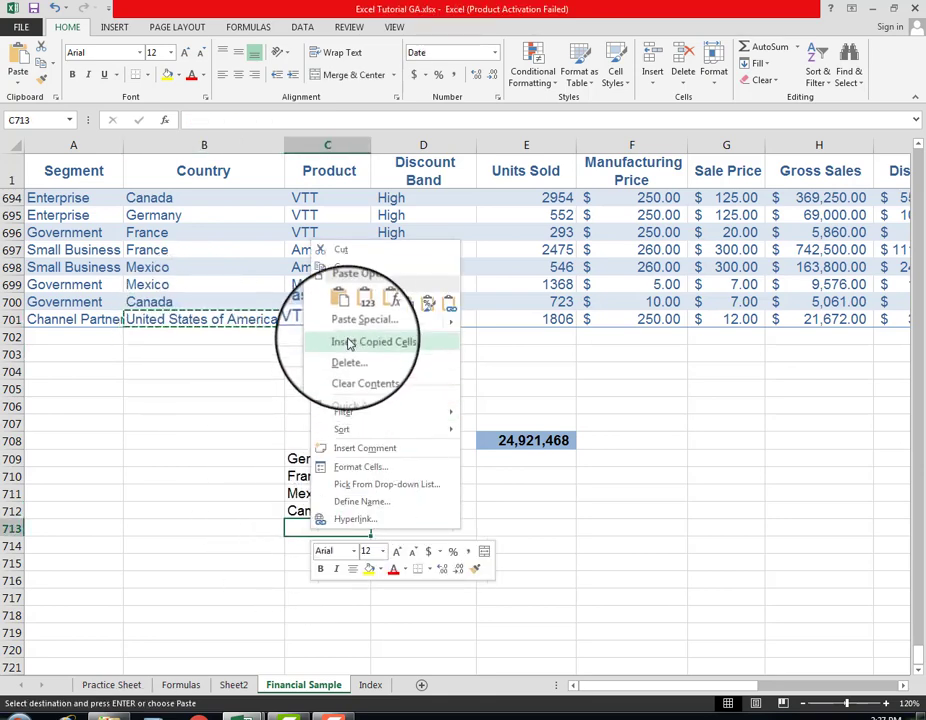
{"action": "left_click", "coordinate": [362, 304]}
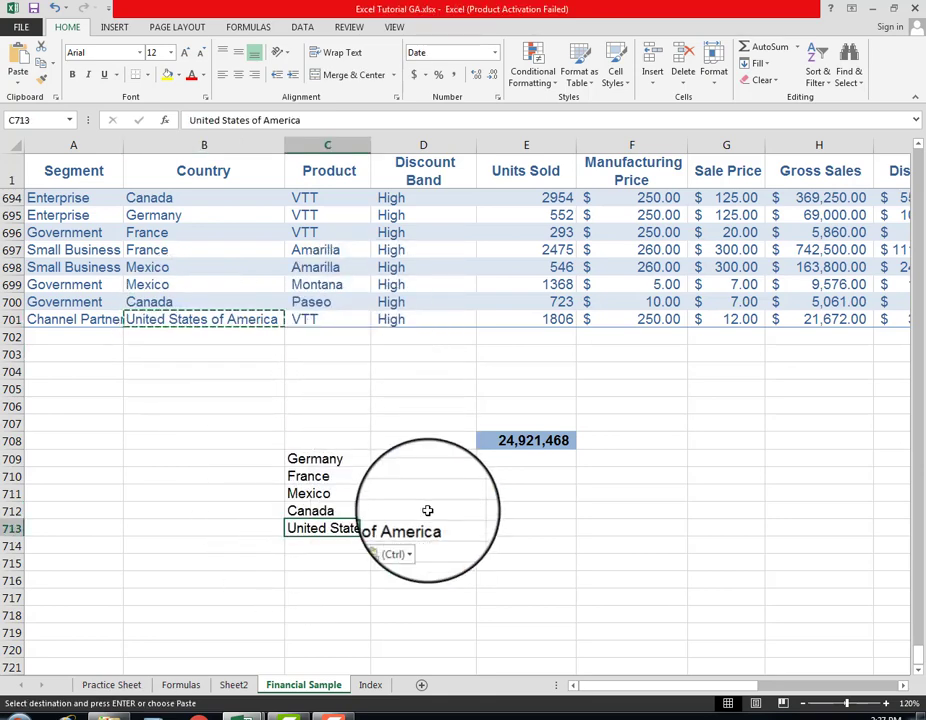
Step: Widen column C so the longest country name in the list fits inside its cell
{"action": "left_click", "coordinate": [343, 458]}
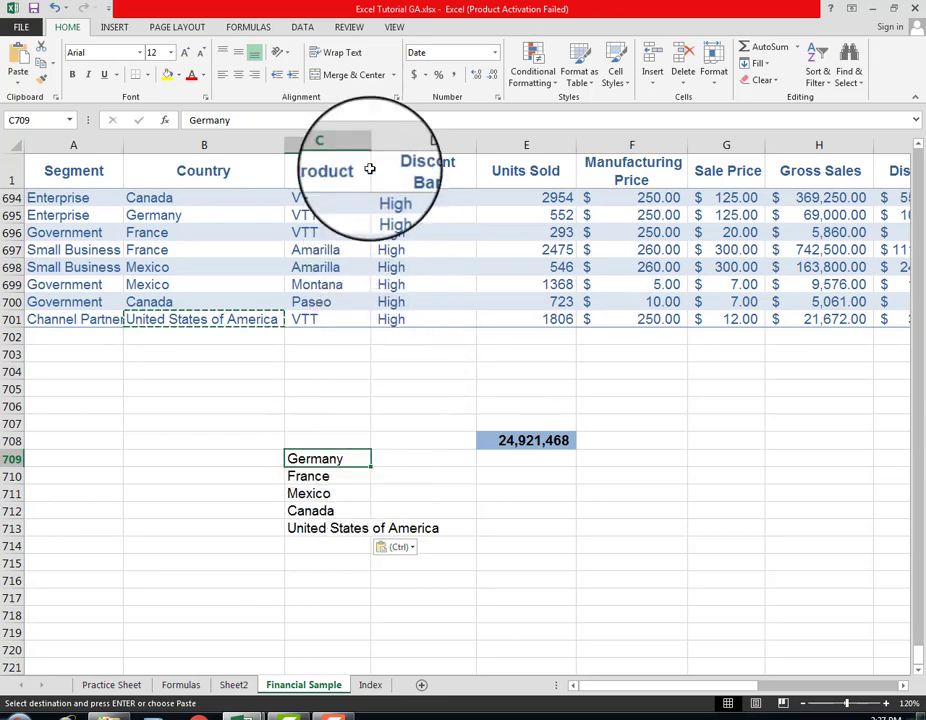
{"action": "mouse_move", "coordinate": [369, 146]}
{"action": "left_mouse_down"}
{"action": "mouse_move", "coordinate": [411, 153]}
{"action": "mouse_move", "coordinate": [375, 150]}
{"action": "left_mouse_up"}
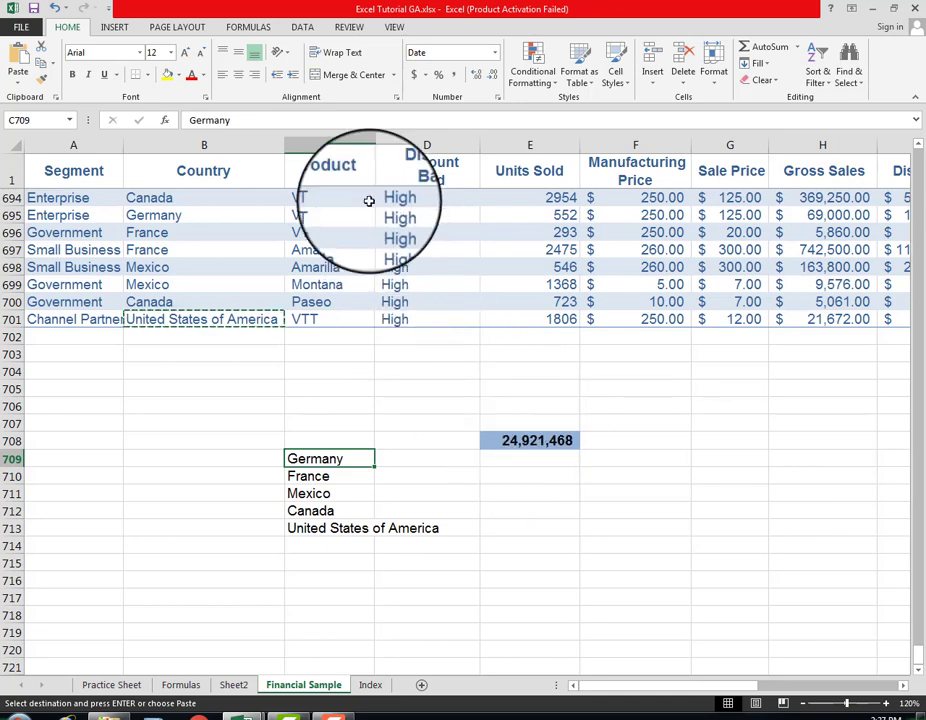
{"action": "left_click_drag", "start_coordinate": [373, 149], "coordinate": [447, 150]}
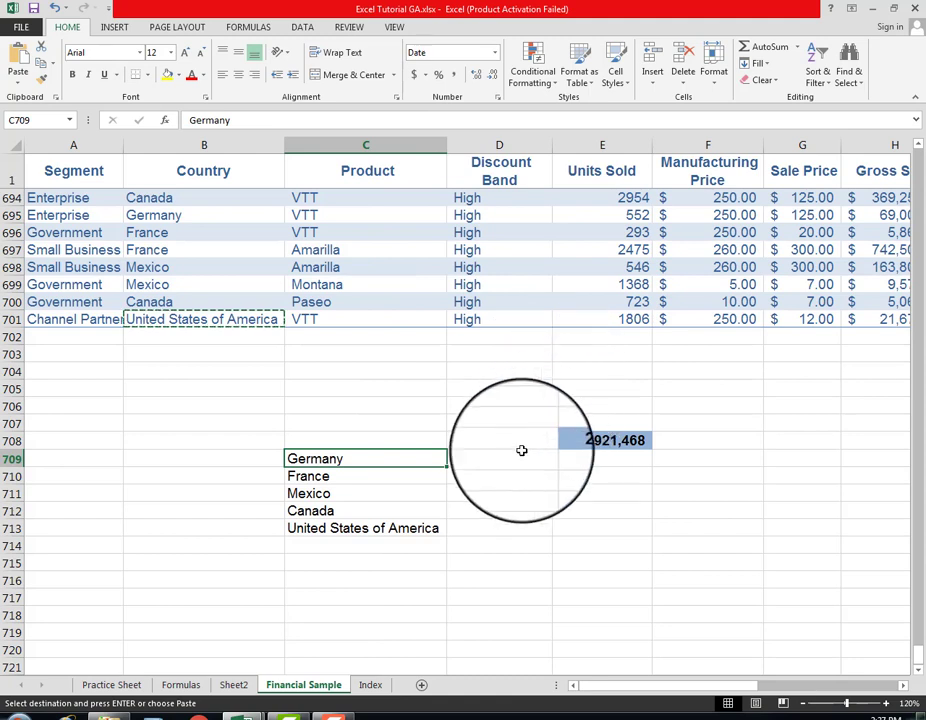
Step: Insert a SUMIF function in D709 and set its range to the whole Country column, B:B
{"action": "left_click", "coordinate": [525, 459]}
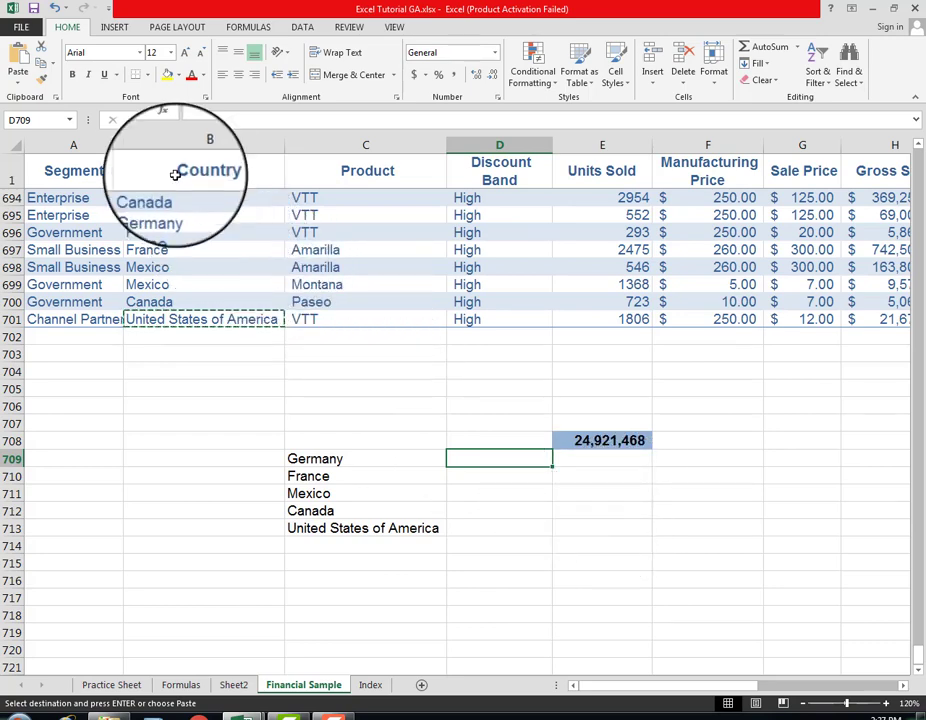
{"action": "left_click", "coordinate": [166, 121]}
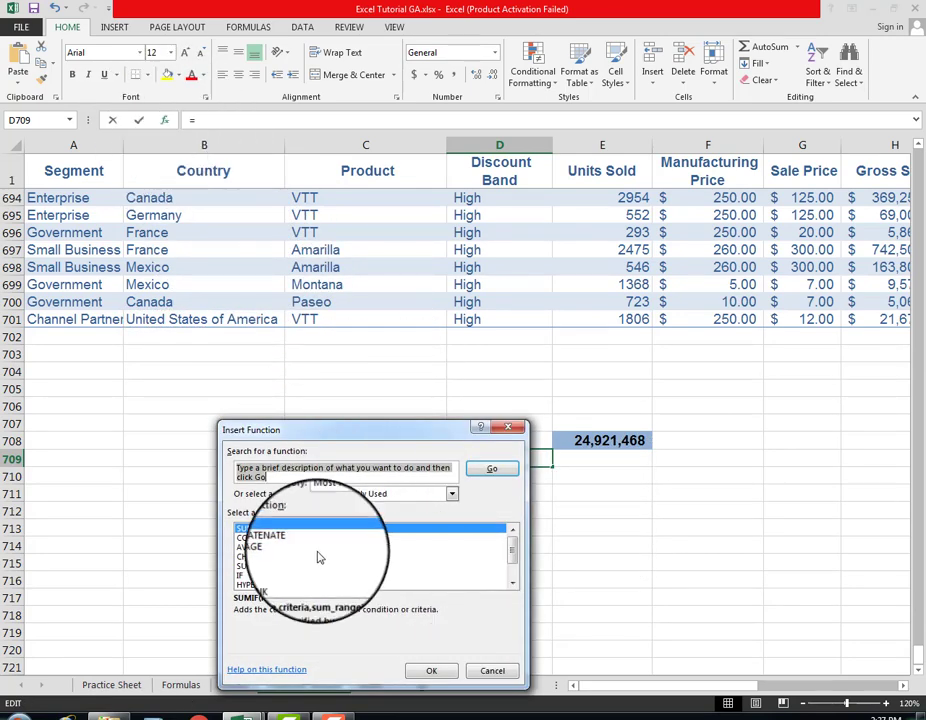
{"action": "left_click", "coordinate": [436, 675]}
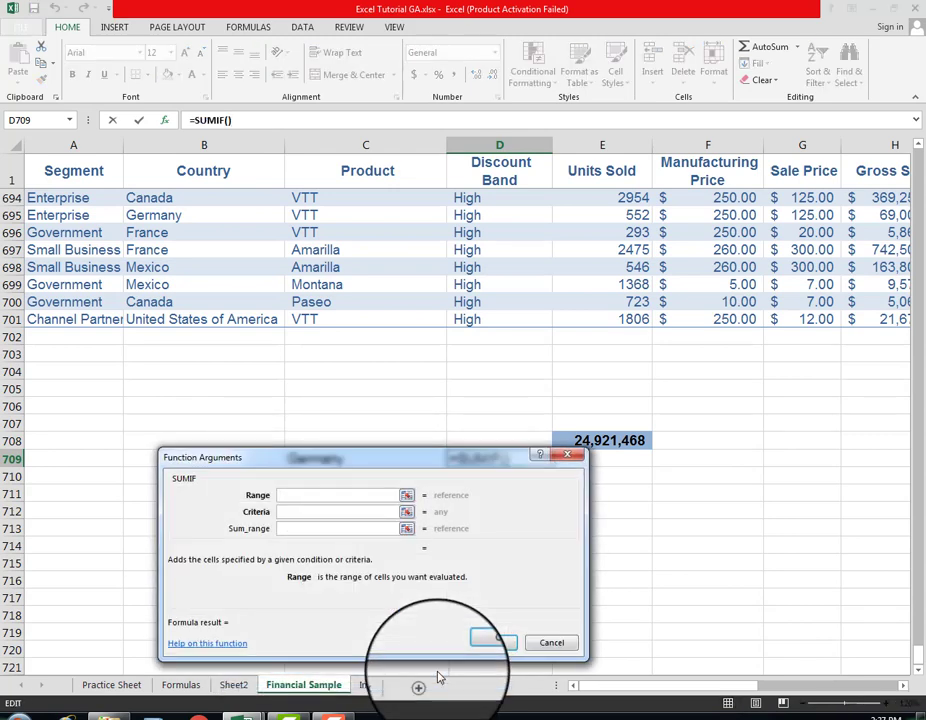
{"action": "left_click_drag", "start_coordinate": [393, 505], "coordinate": [356, 461]}
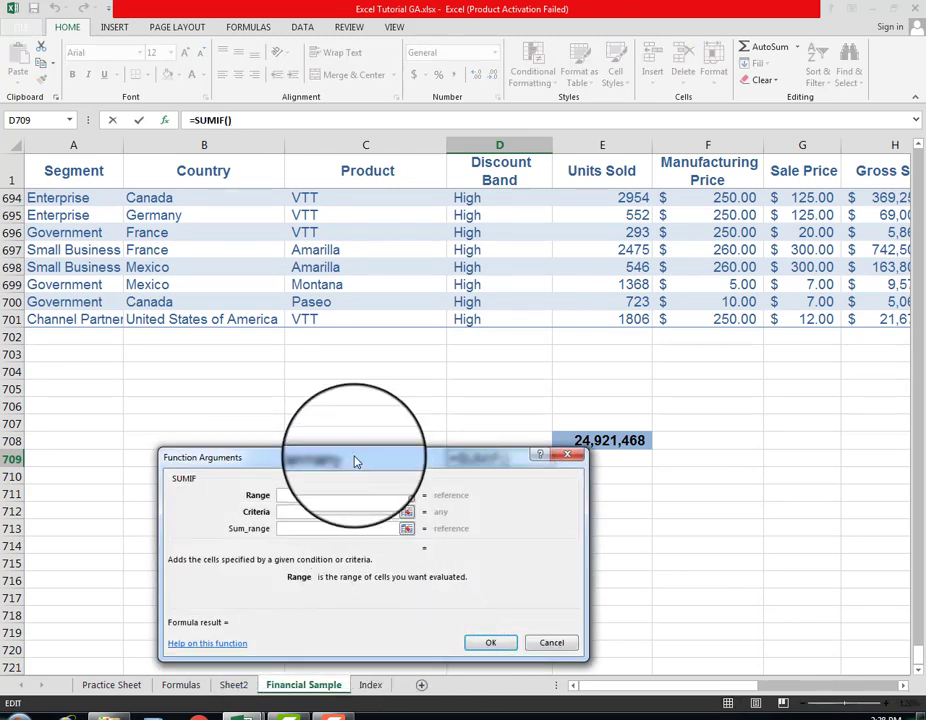
{"action": "left_click", "coordinate": [190, 140]}
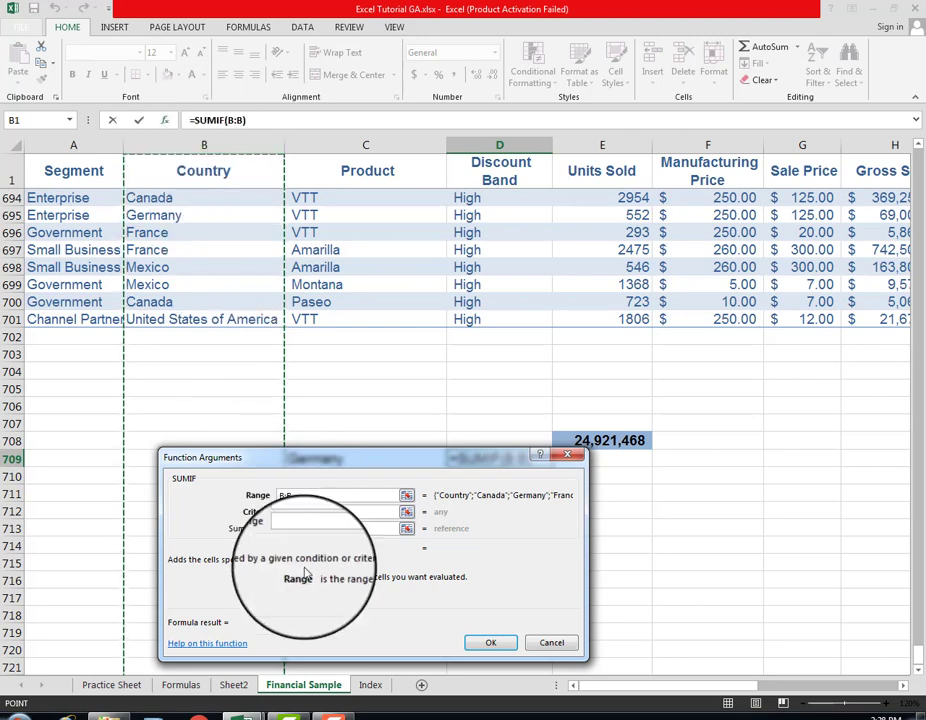
Step: Set the SUMIF criteria to the Germany cell C709, moving the arguments dialog clear of the country list
{"action": "left_click", "coordinate": [303, 512]}
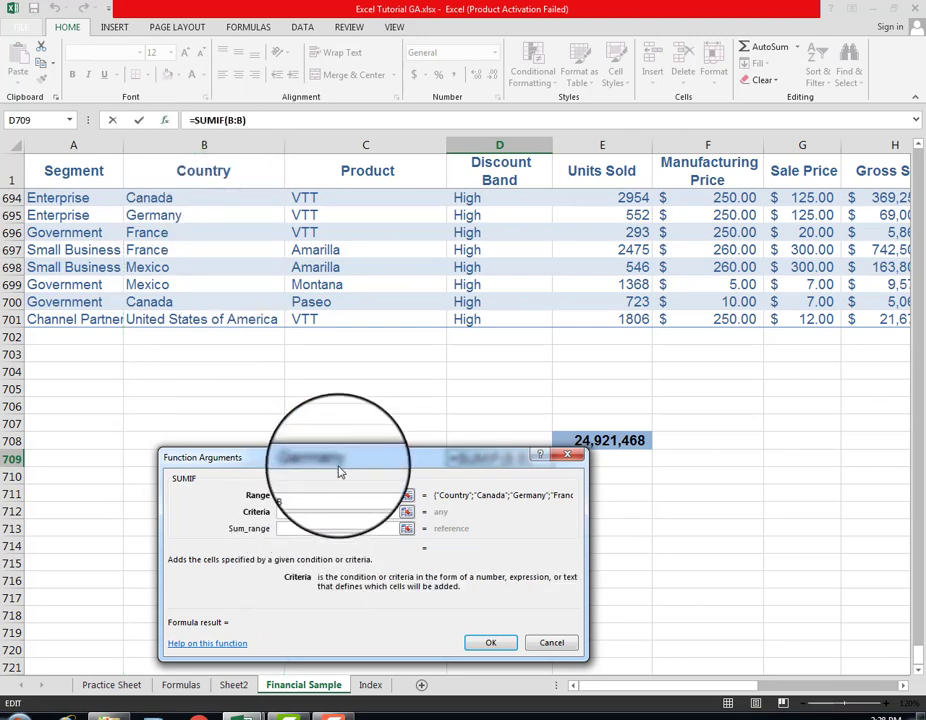
{"action": "left_click_drag", "start_coordinate": [347, 463], "coordinate": [577, 541]}
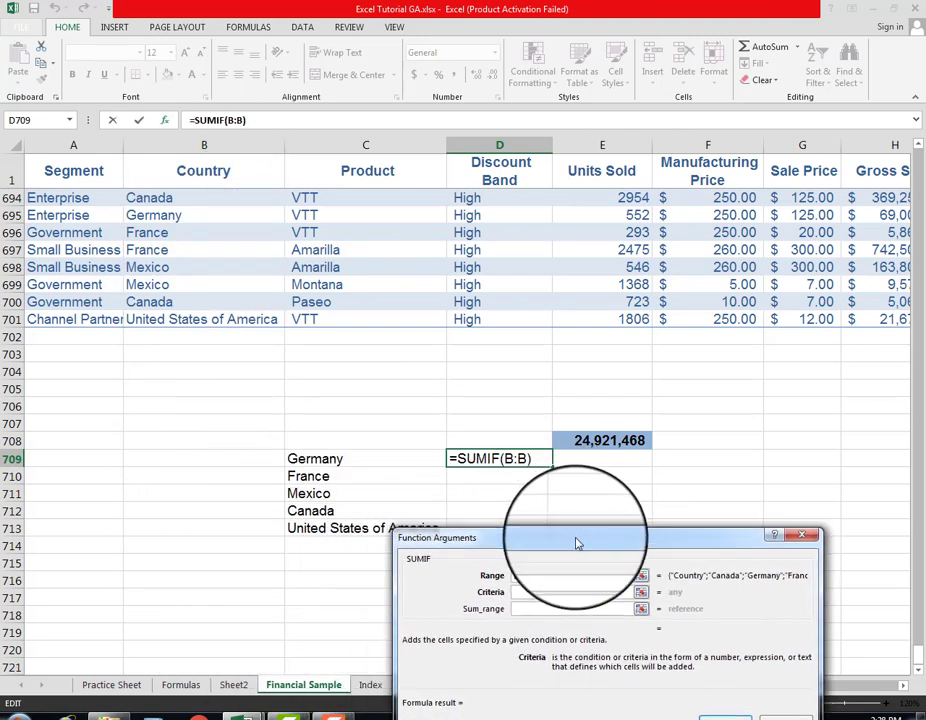
{"action": "left_click", "coordinate": [641, 595]}
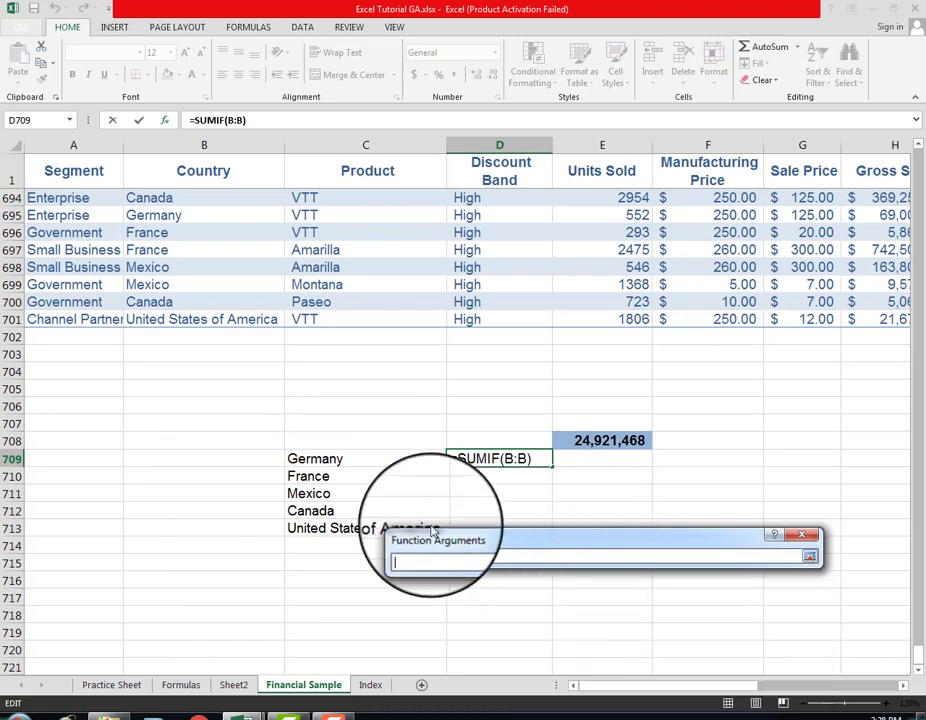
{"action": "left_click", "coordinate": [344, 460]}
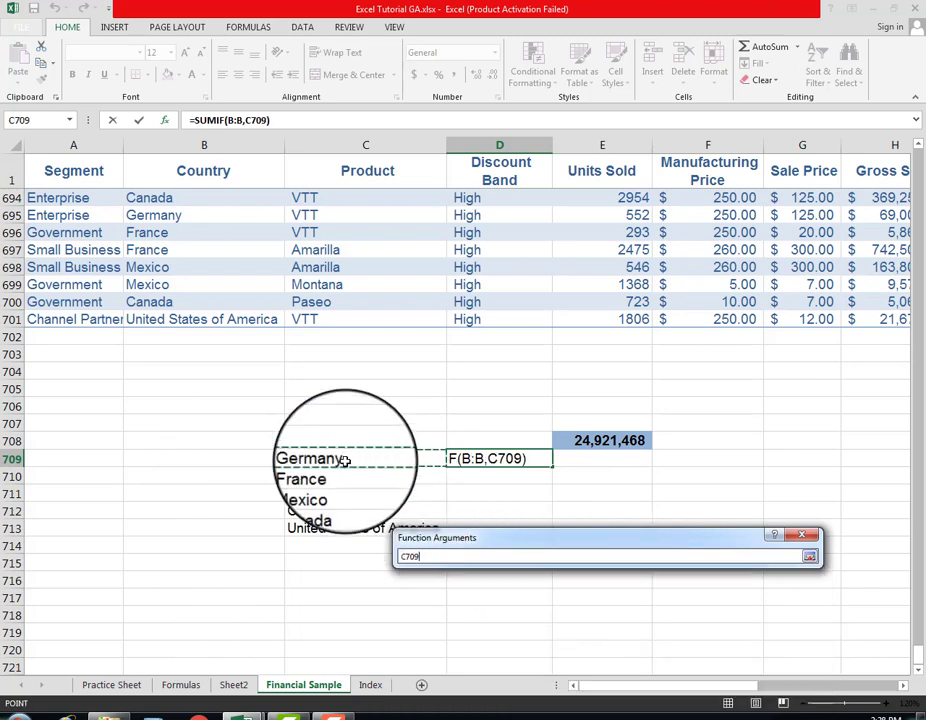
{"action": "left_click", "coordinate": [810, 556]}
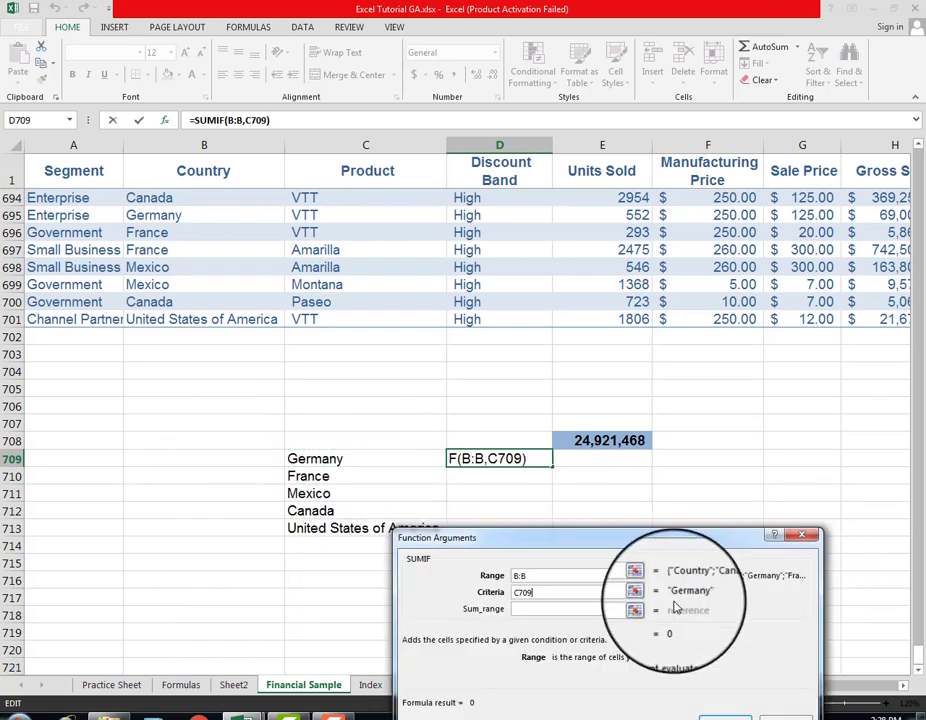
Step: Set the SUMIF sum range to the Gross Sales column, H:H, and complete the formula in D709
{"action": "left_click", "coordinate": [592, 609]}
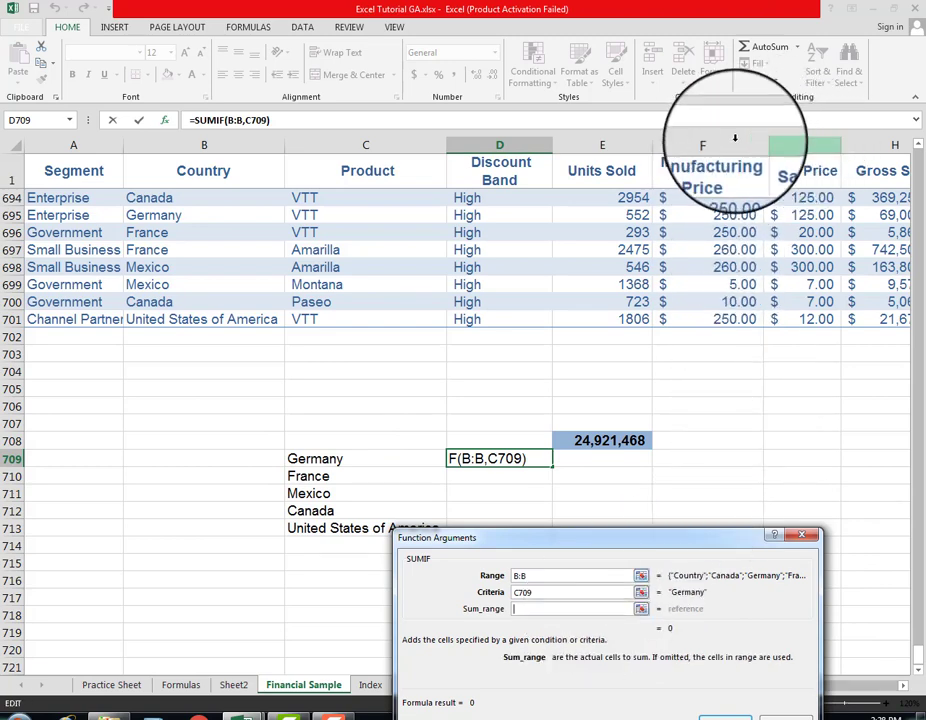
{"action": "left_click", "coordinate": [895, 145]}
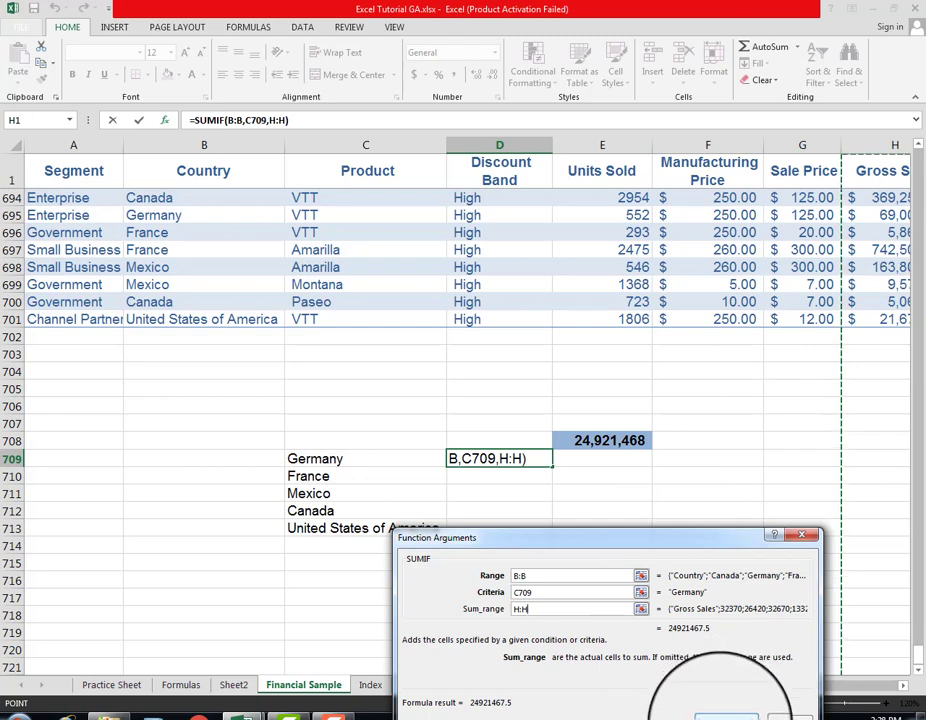
{"action": "left_click", "coordinate": [726, 714]}
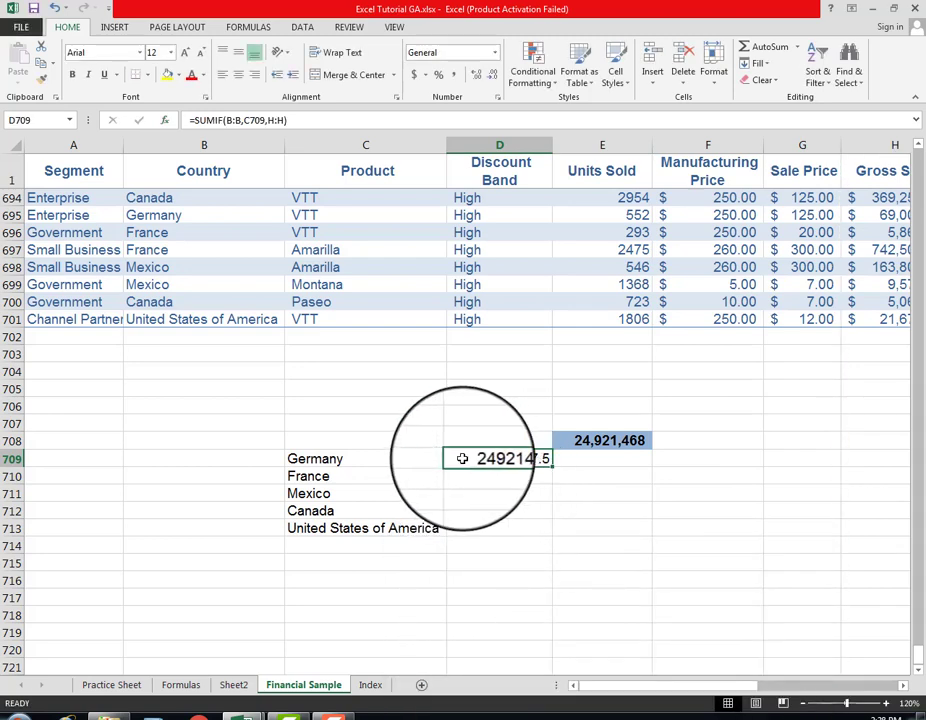
Step: Format the Germany total in D709 with thousands separators and no decimal places
{"action": "left_click", "coordinate": [454, 80]}
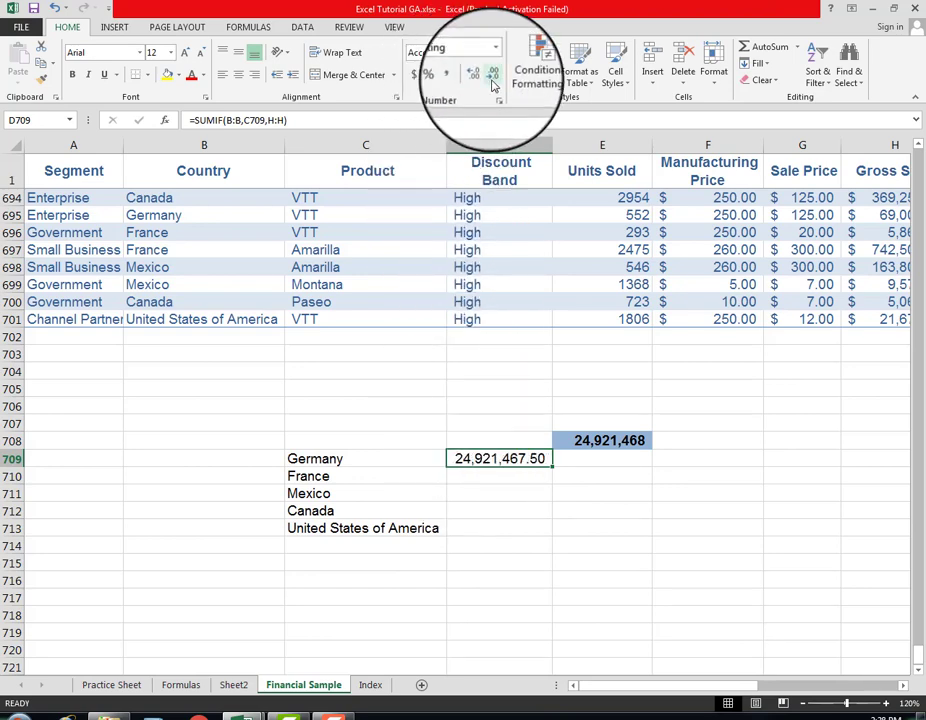
{"action": "left_click", "coordinate": [492, 80]}
{"action": "left_click", "coordinate": [492, 84]}
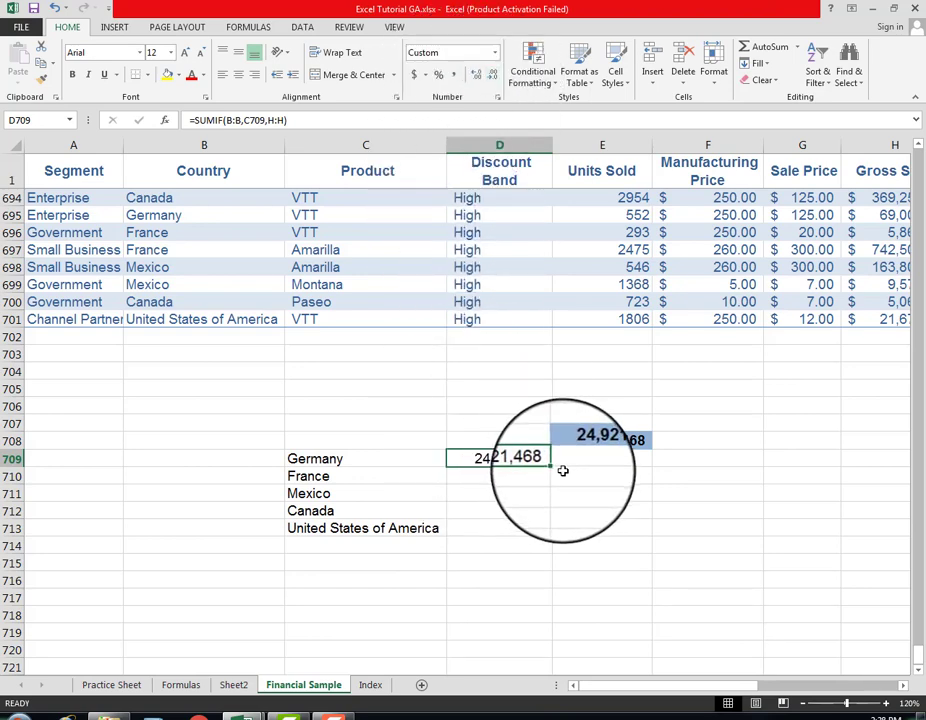
Step: Compare the SUMIF formula in E708 with the one in D709 and its criteria cell C709
{"action": "left_click", "coordinate": [595, 440]}
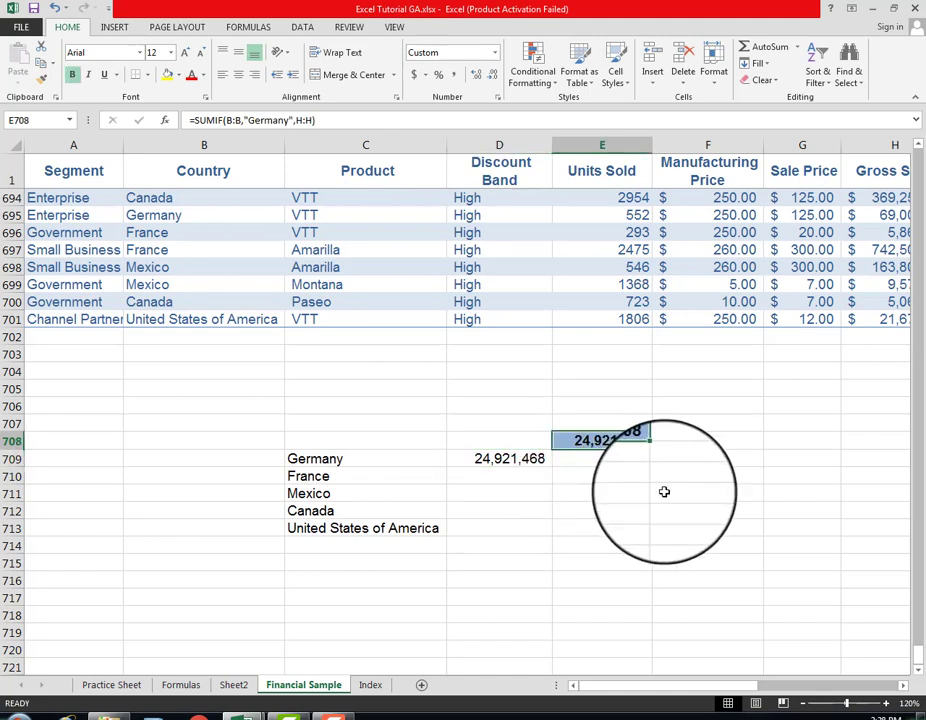
{"action": "left_click", "coordinate": [500, 476]}
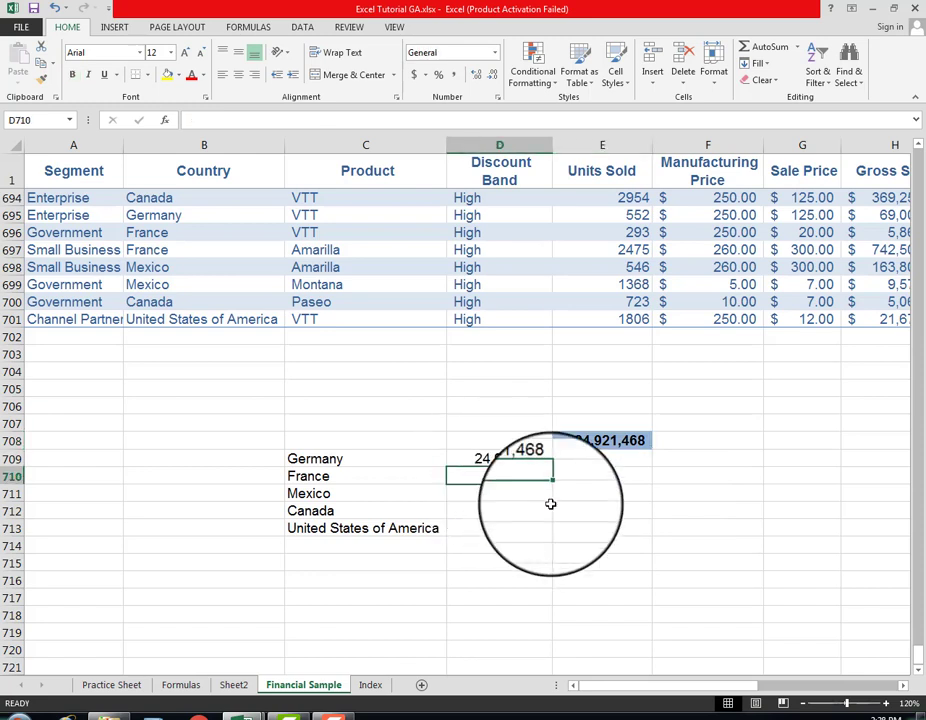
{"action": "key", "text": "Up"}
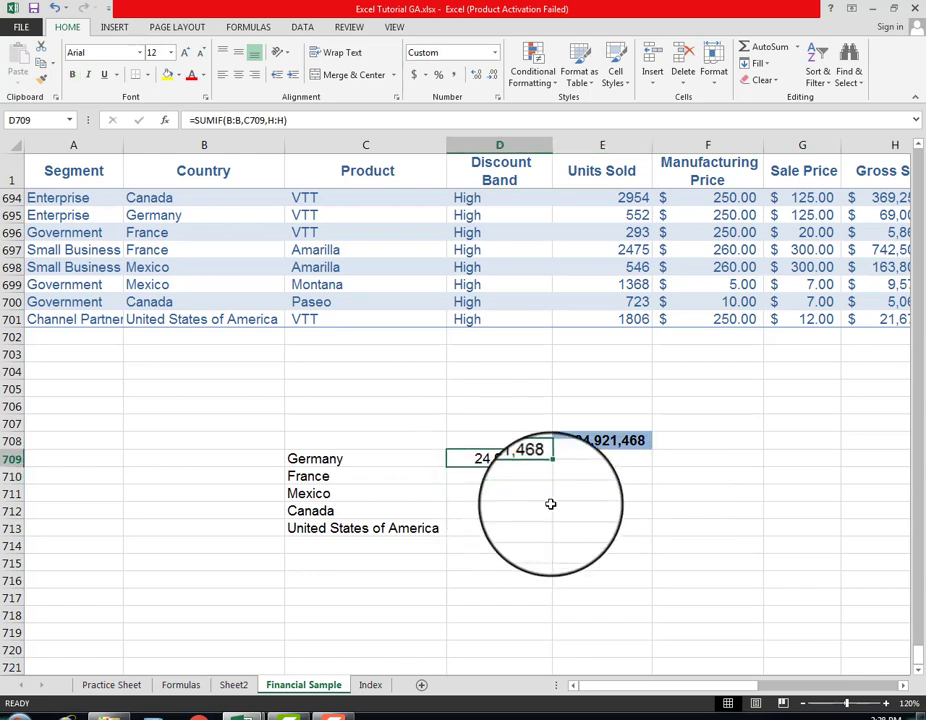
{"action": "key", "text": "Left"}
{"action": "key", "text": "Right"}
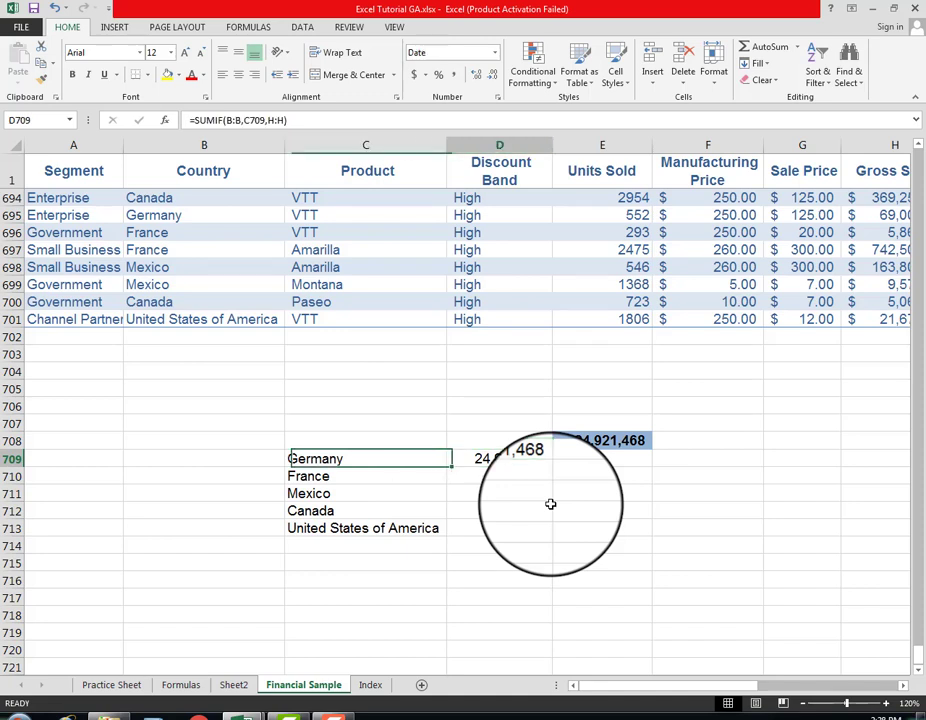
{"action": "key", "text": "Left"}
{"action": "key", "text": "Right"}
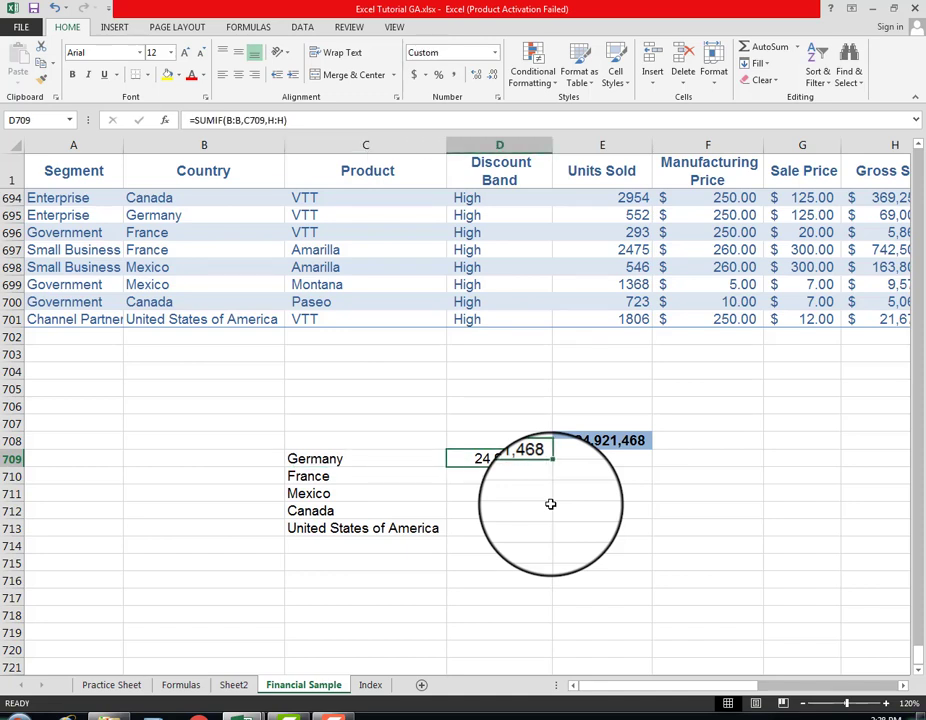
Step: Copy the SUMIF formula in D709 to D710:D713 for France, Mexico, Canada and United States of America
{"action": "key", "text": "ctrl+c"}
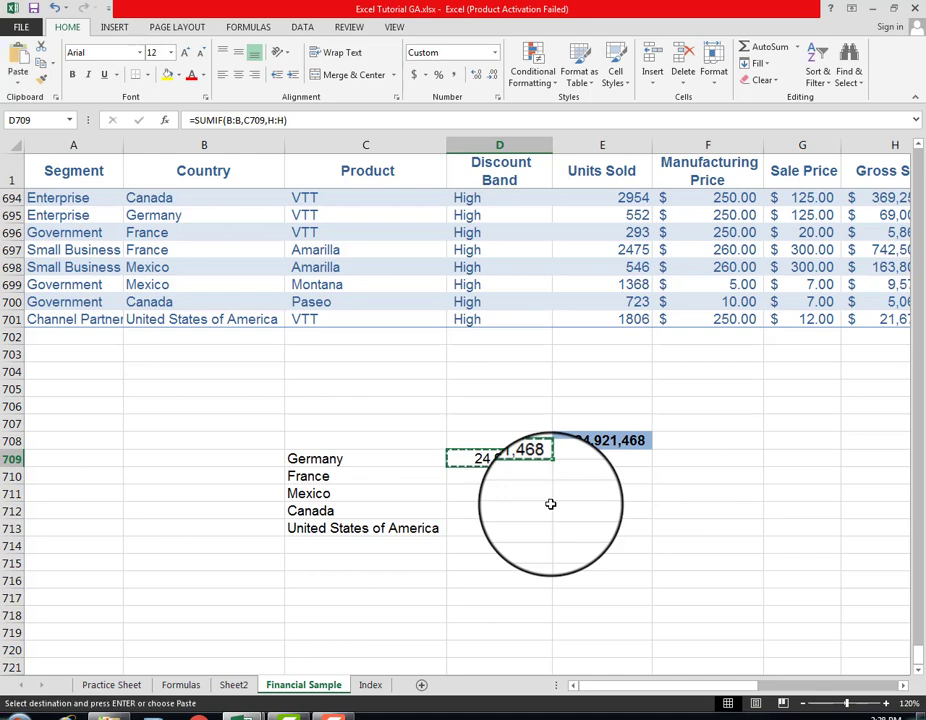
{"action": "key", "text": "Down"}
{"action": "key", "text": "shift+Down"}
{"action": "key", "text": "shift+Down"}
{"action": "key", "text": "shift+Down"}
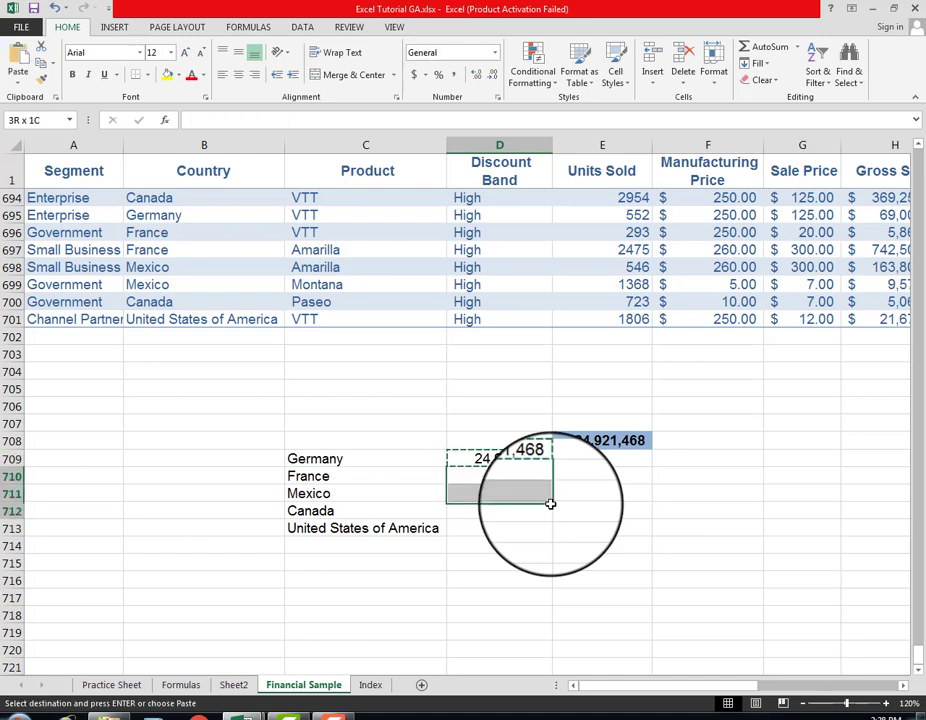
{"action": "key", "text": "ctrl+v"}
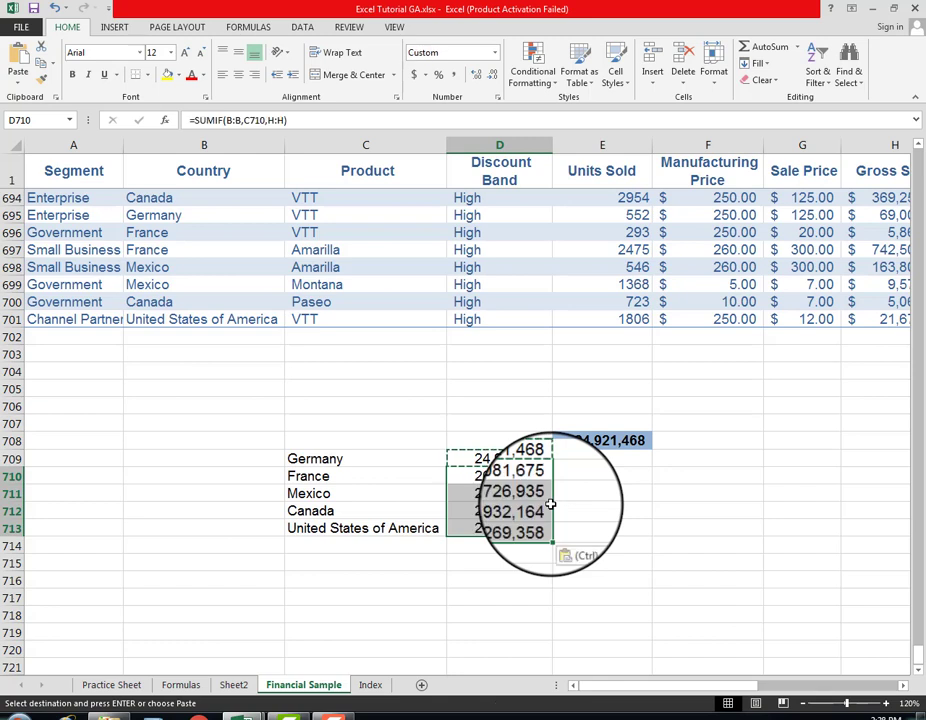
Step: Examine the SUMIF formulas in D709:D713 and check which criteria cell each one references
{"action": "key", "text": "Down"}
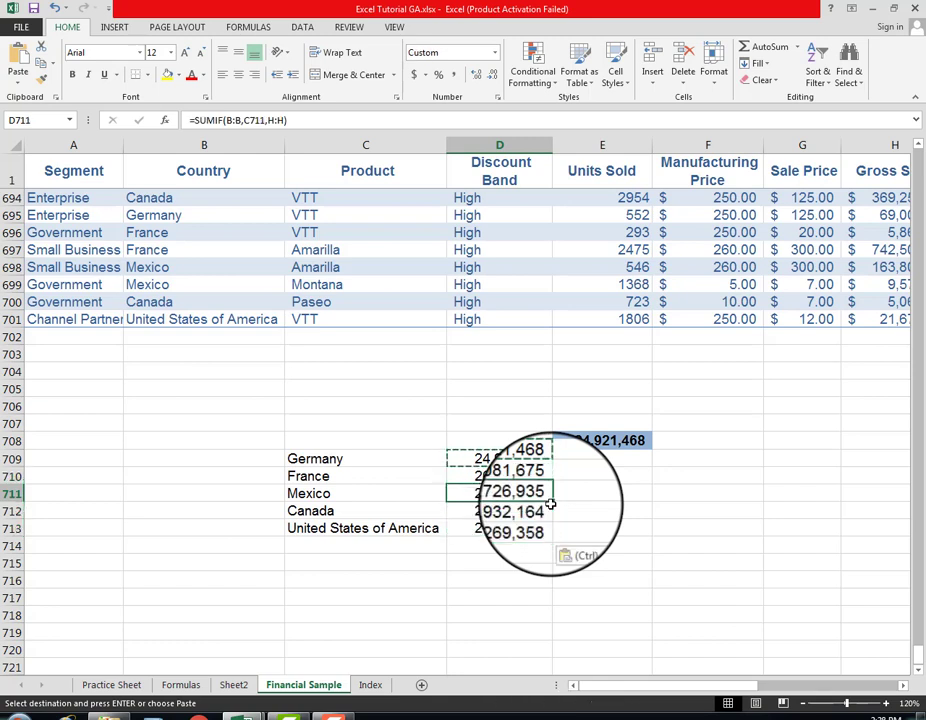
{"action": "key", "text": "Up"}
{"action": "key", "text": "Up"}
{"action": "key", "text": "Left"}
{"action": "key", "text": "Right"}
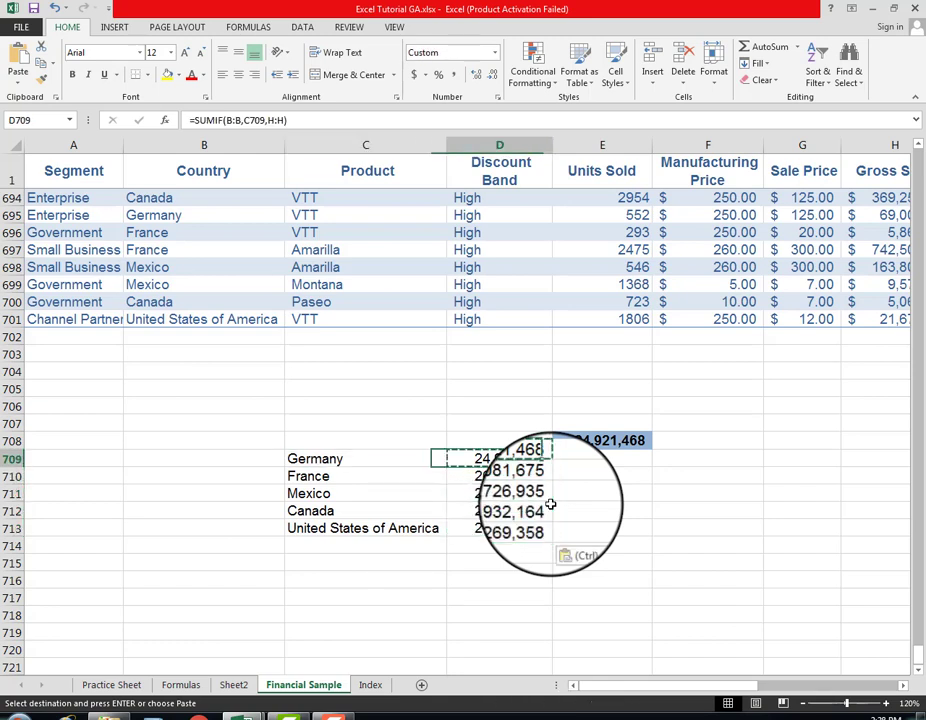
{"action": "key", "text": "Down"}
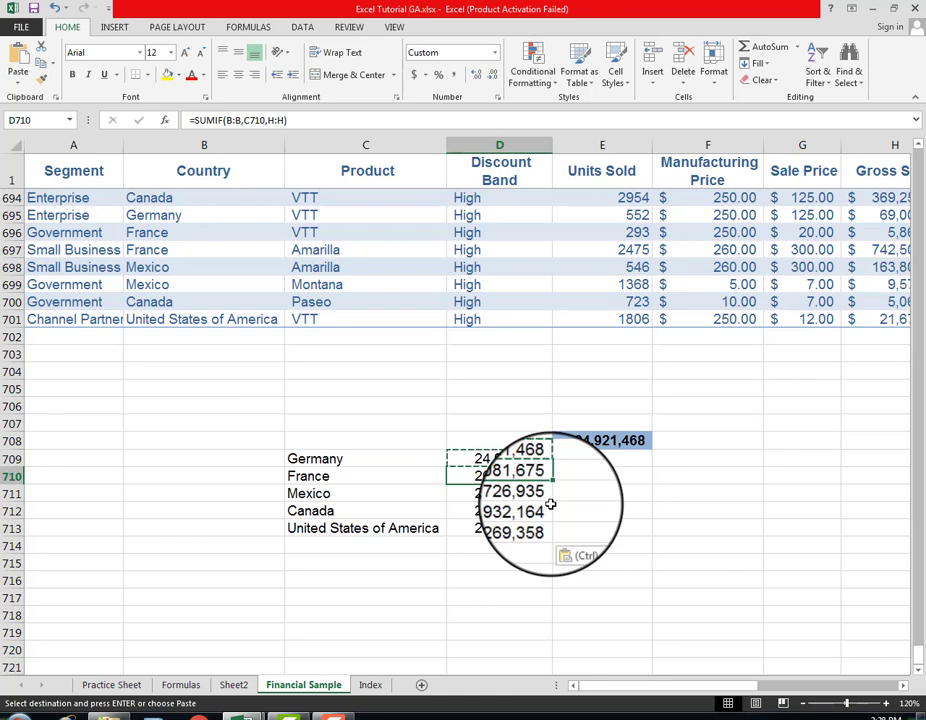
{"action": "key", "text": "F2"}
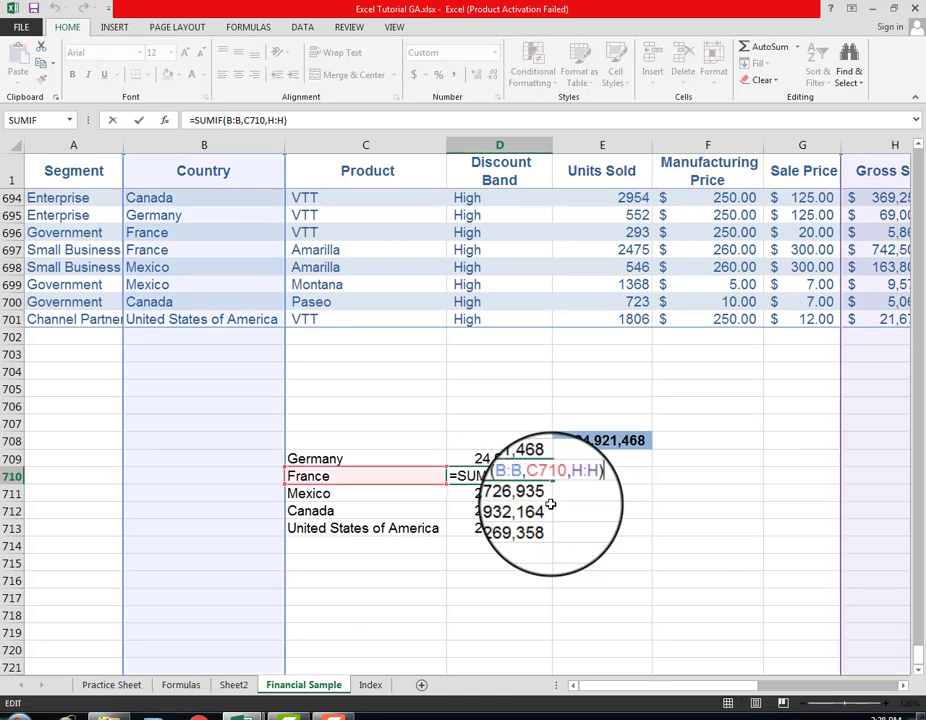
{"action": "key", "text": "Escape"}
{"action": "key", "text": "Up"}
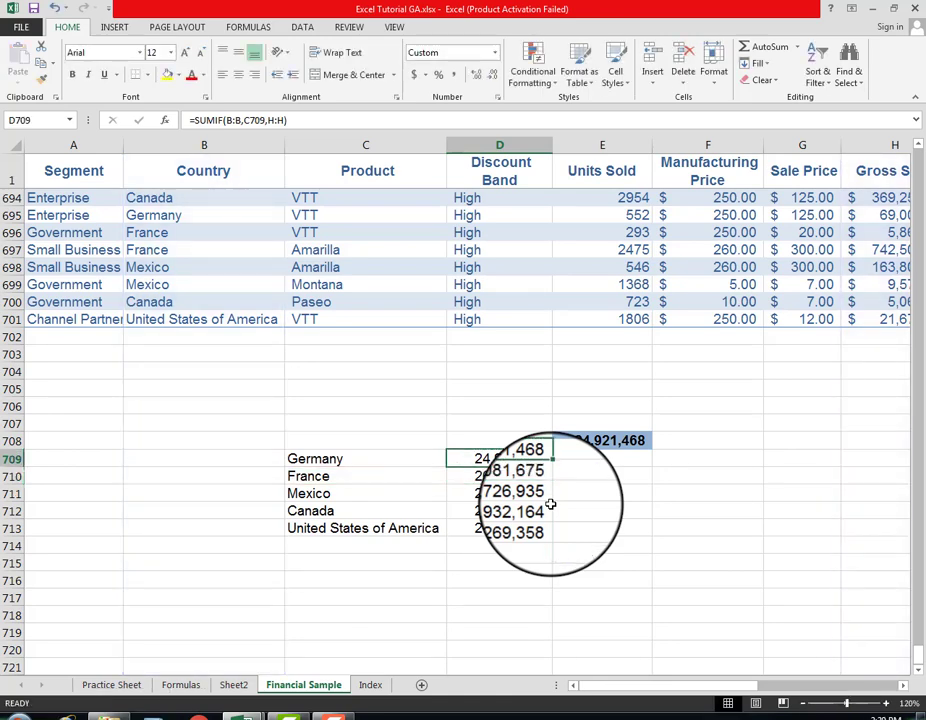
{"action": "key", "text": "F2"}
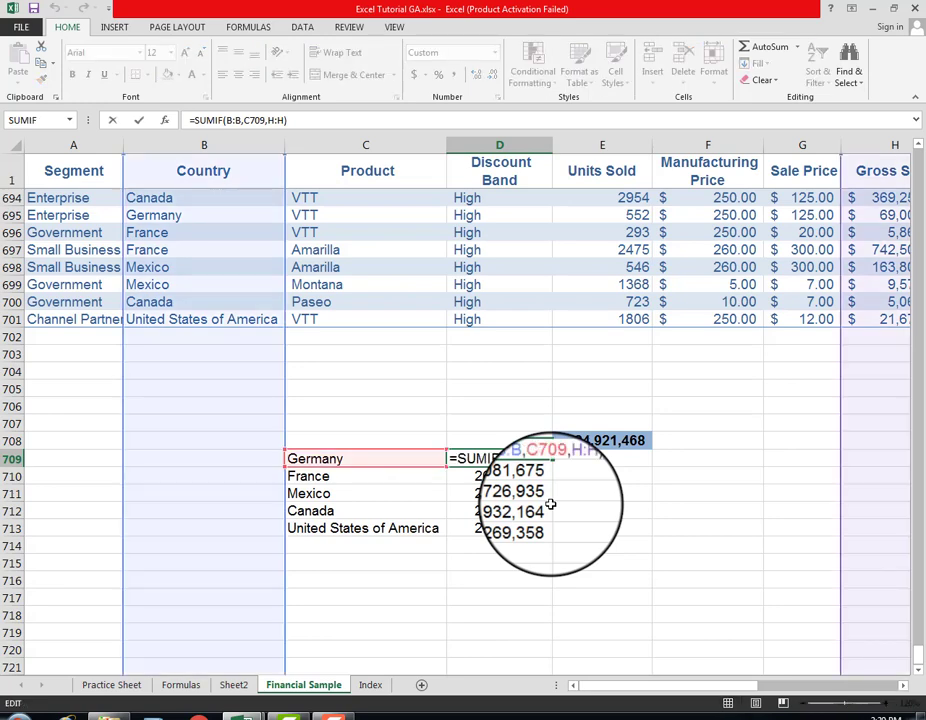
{"action": "key", "text": "Escape"}
{"action": "key", "text": "Down"}
{"action": "key", "text": "F2"}
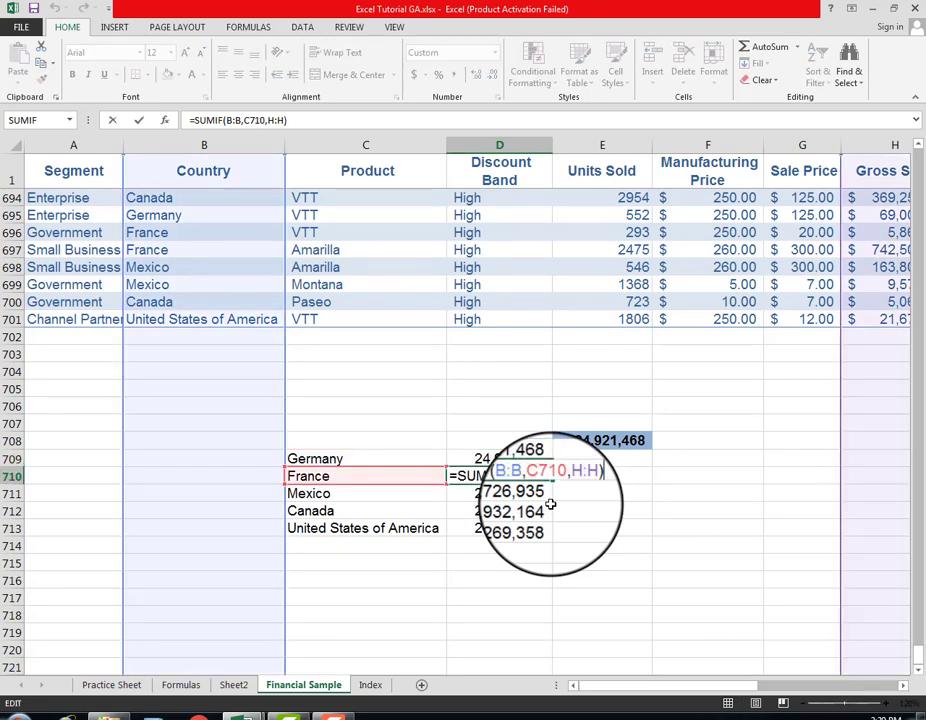
{"action": "key", "text": "Escape"}
{"action": "key", "text": "Down"}
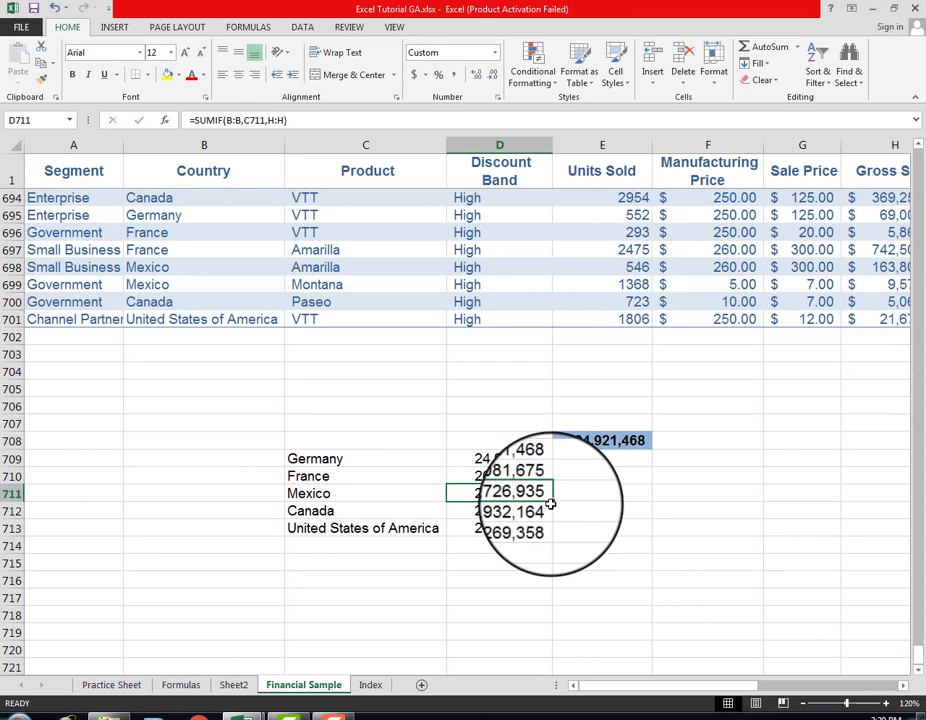
{"action": "key", "text": "F2"}
{"action": "key", "text": "Escape"}
{"action": "key", "text": "Down"}
{"action": "key", "text": "Down"}
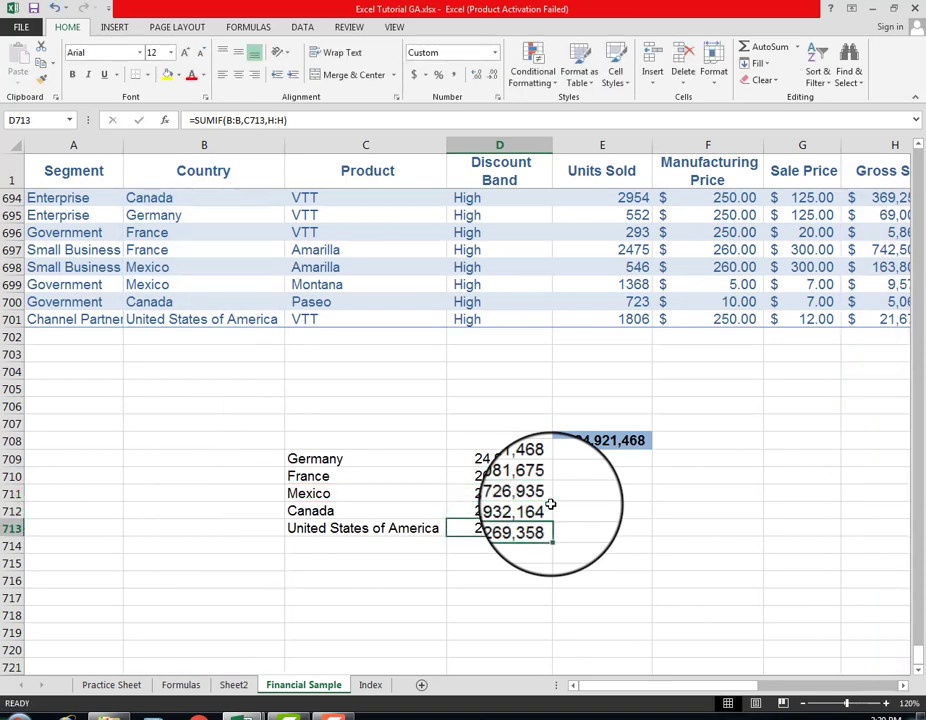
Step: Clear the hard-coded Germany SUMIF and its formatting in E708 by pasting the blank cell E707 over it
{"action": "key", "text": "Up"}
{"action": "key", "text": "Up"}
{"action": "key", "text": "Up"}
{"action": "key", "text": "Up"}
{"action": "key", "text": "Up"}
{"action": "key", "text": "Right"}
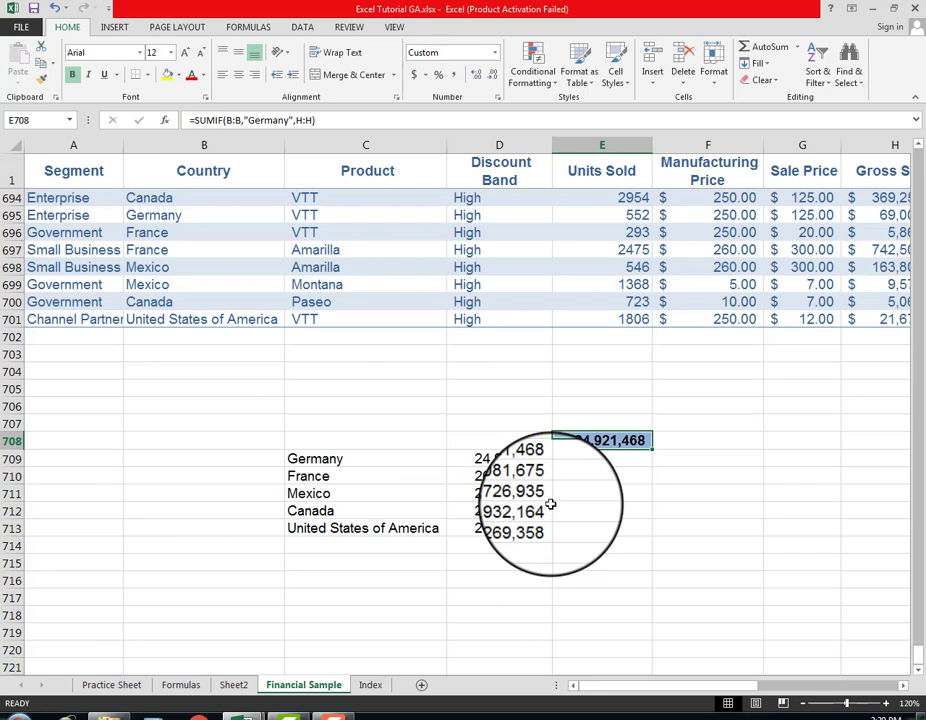
{"action": "key", "text": "Up"}
{"action": "key", "text": "ctrl+c"}
{"action": "key", "text": "Down"}
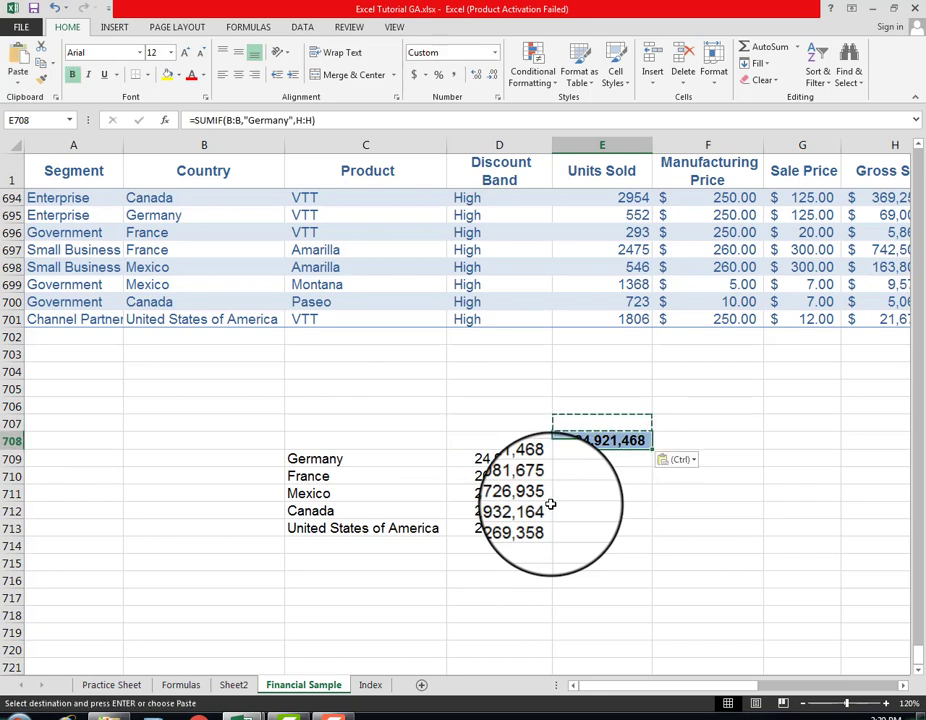
{"action": "key", "text": "ctrl+v"}
{"action": "key", "text": "Left"}
{"action": "key", "text": "Down"}
{"action": "key", "text": "Down"}
{"action": "key", "text": "Down"}
{"action": "key", "text": "Down"}
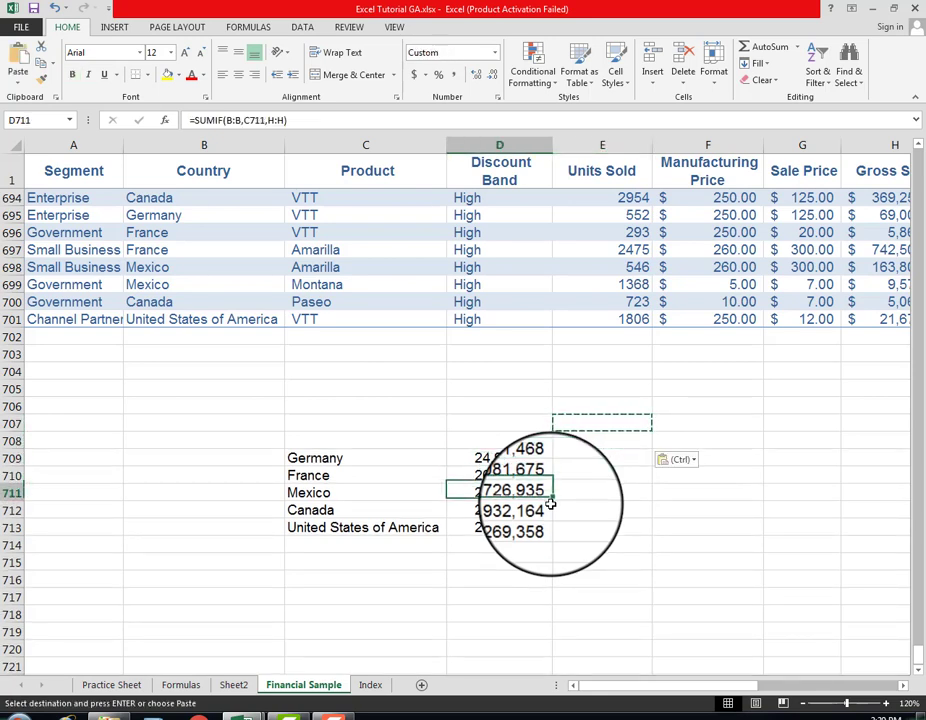
{"action": "key", "text": "Up"}
{"action": "key", "text": "Up"}
{"action": "key", "text": "Up"}
{"action": "key", "text": "Up"}
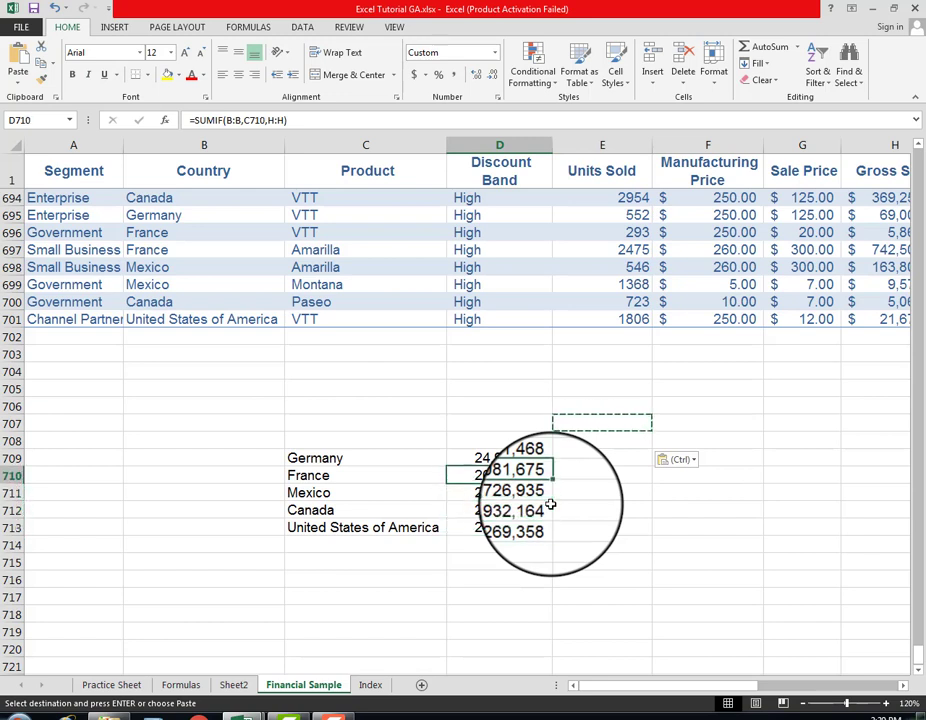
Step: Begin a COUNTIF formula in E709 with the Country column B:B as range and the Germany cell C709 as criteria
{"action": "key", "text": "Right"}
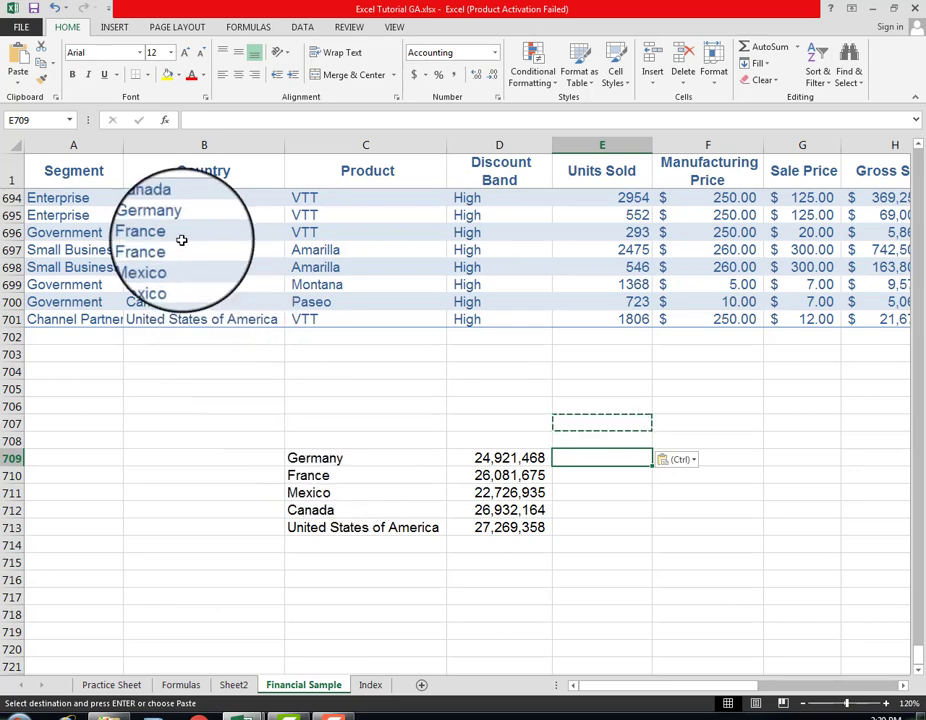
{"action": "left_click", "coordinate": [165, 120]}
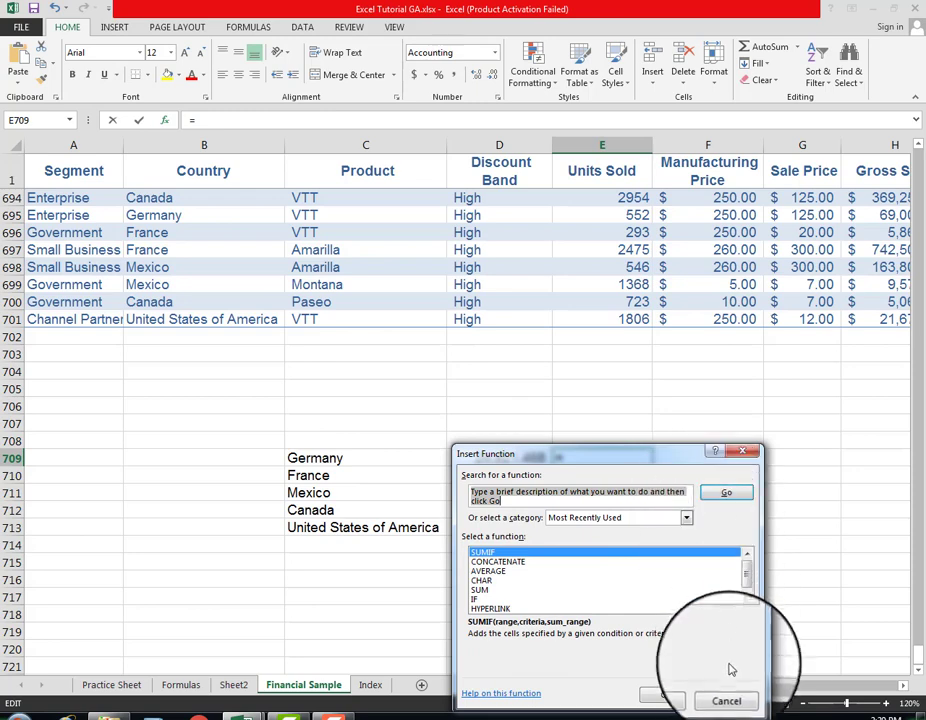
{"action": "left_click", "coordinate": [726, 695]}
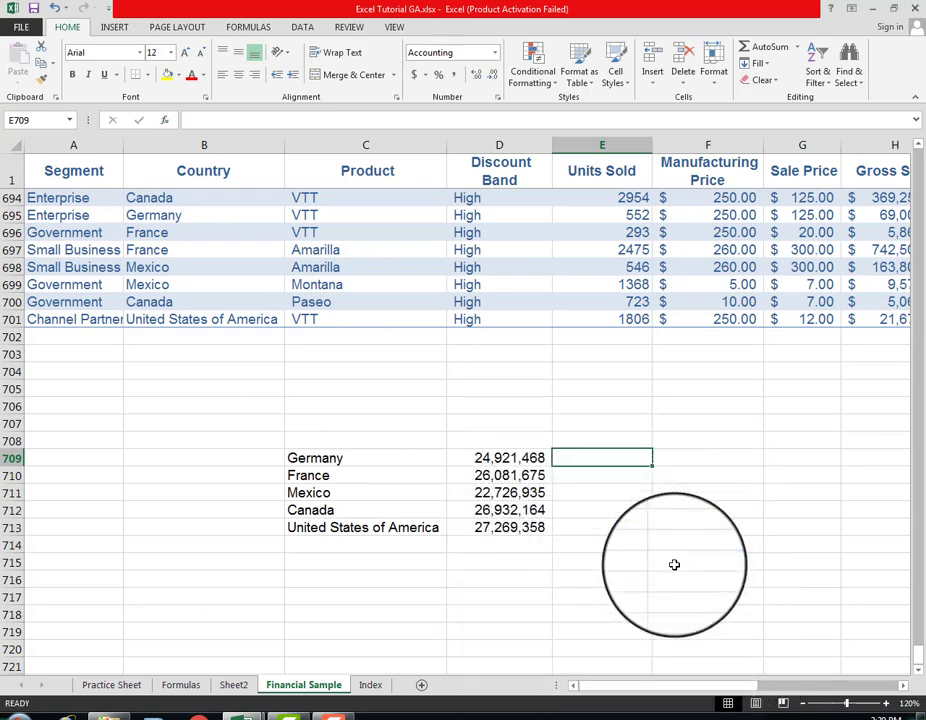
{"action": "type", "text": "=c"}
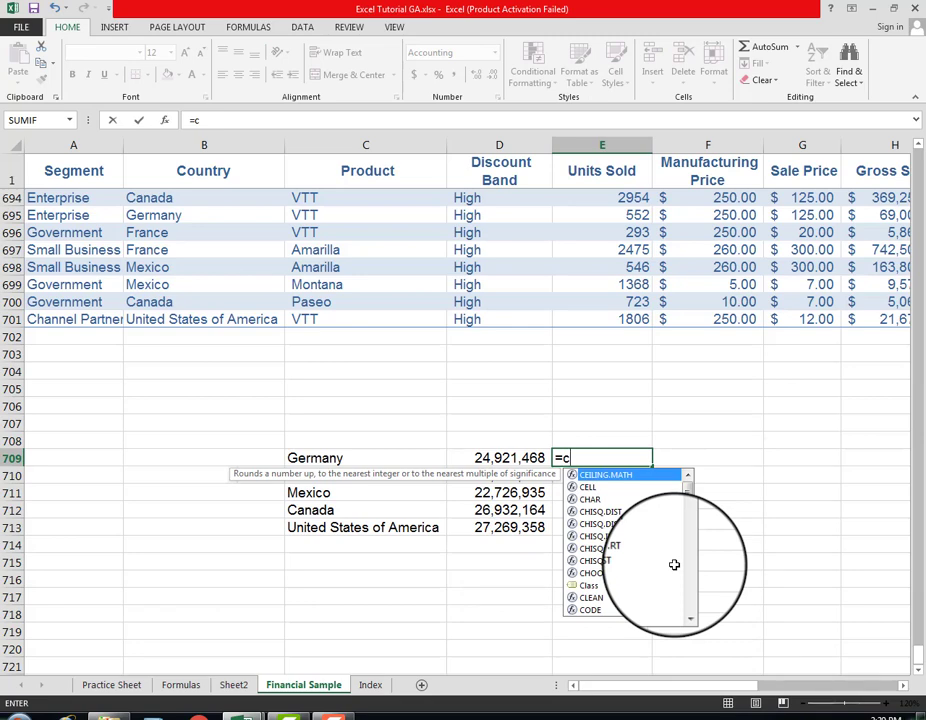
{"action": "type", "text": "ount"}
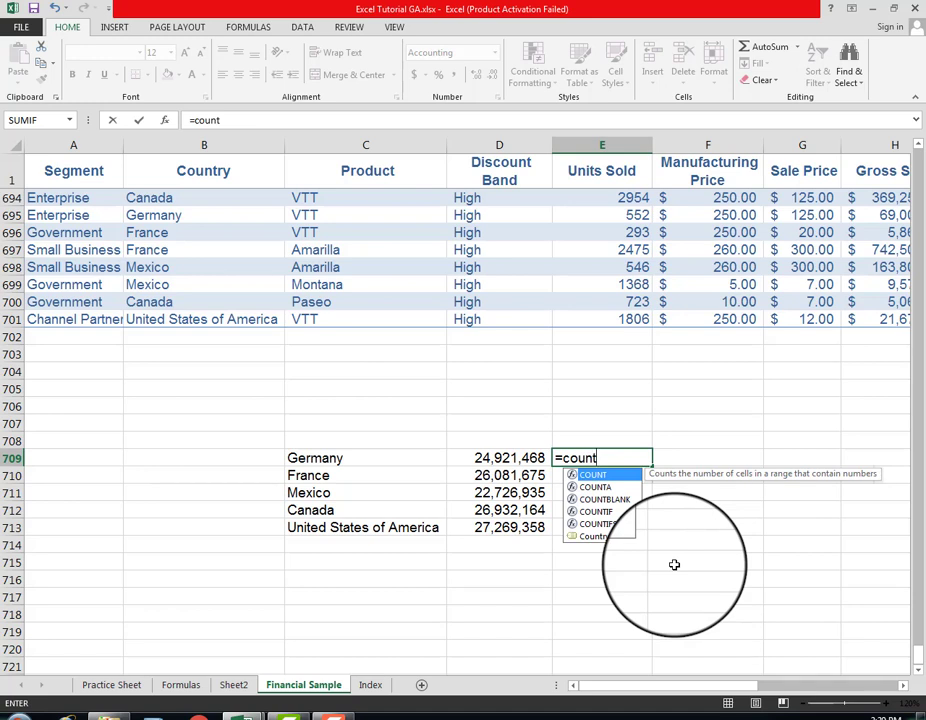
{"action": "type", "text": "if"}
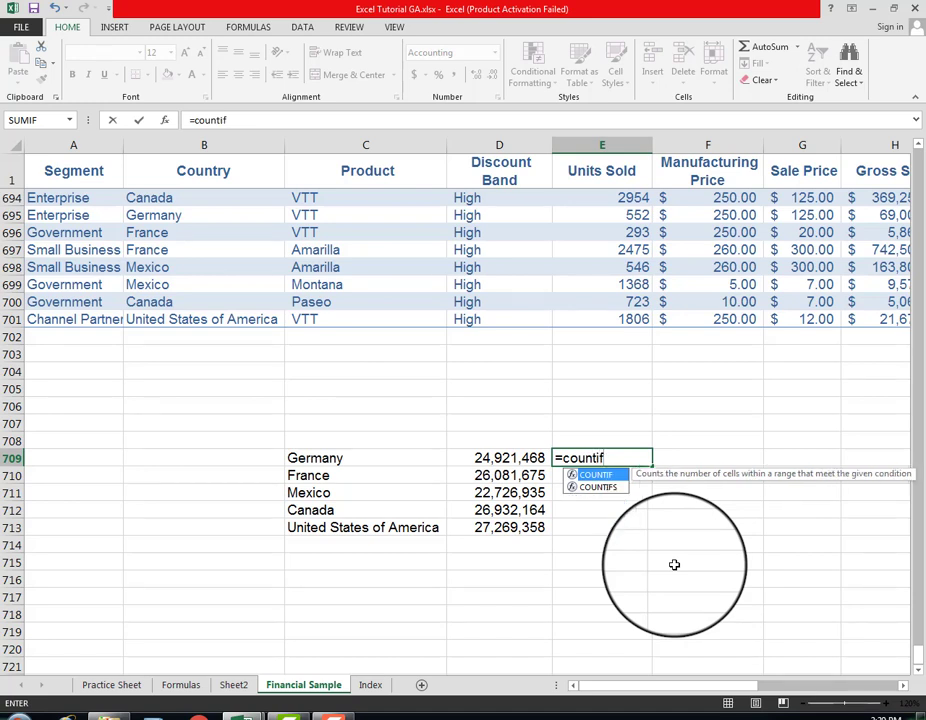
{"action": "type", "text": "("}
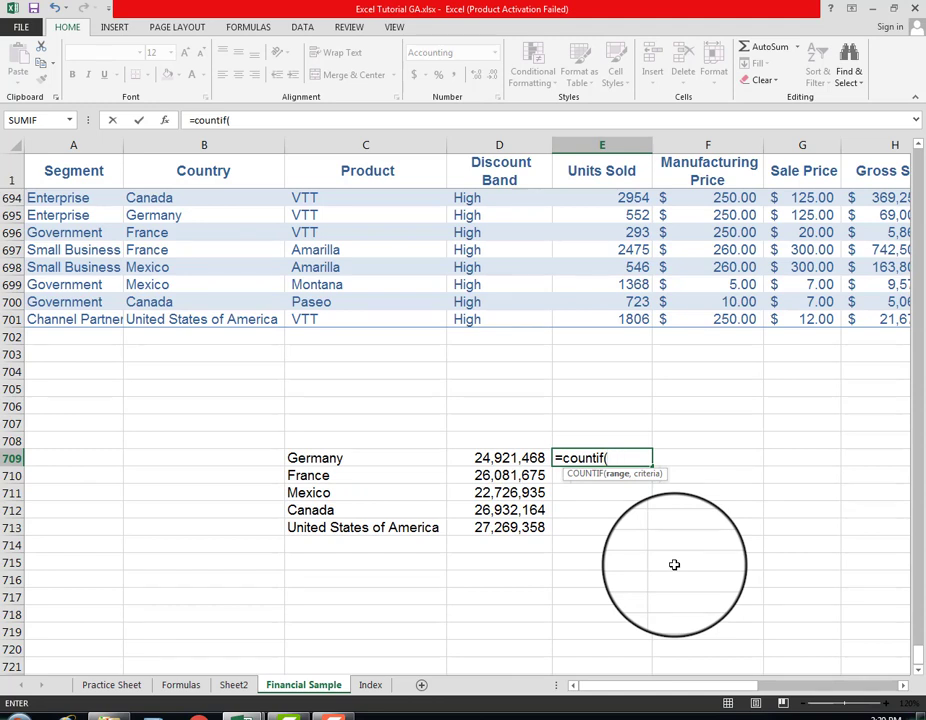
{"action": "type", "text": "B"}
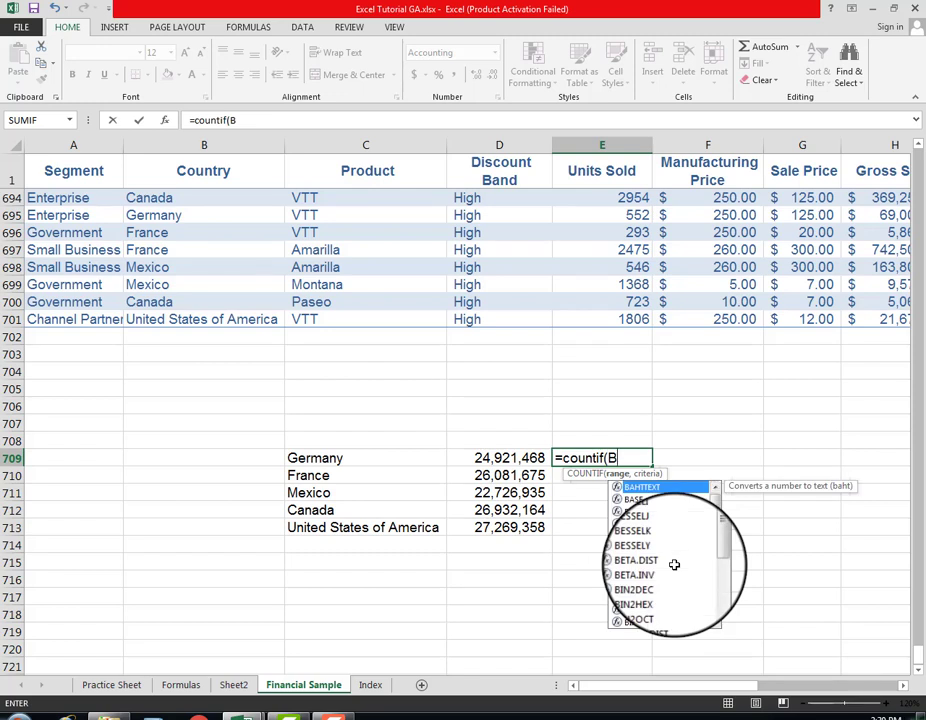
{"action": "type", "text": ":"}
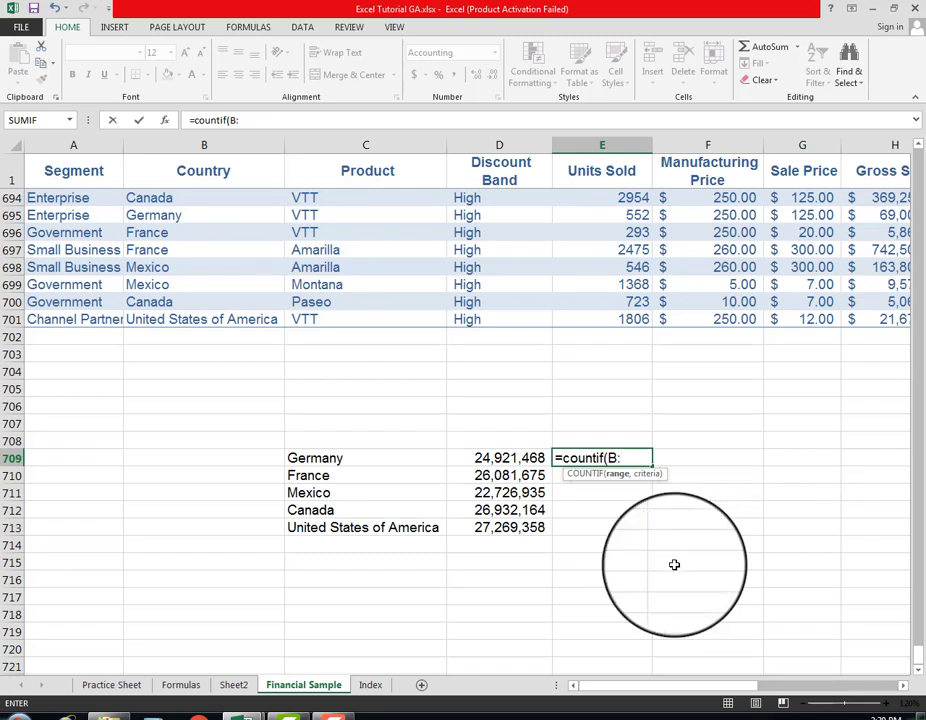
{"action": "type", "text": "B"}
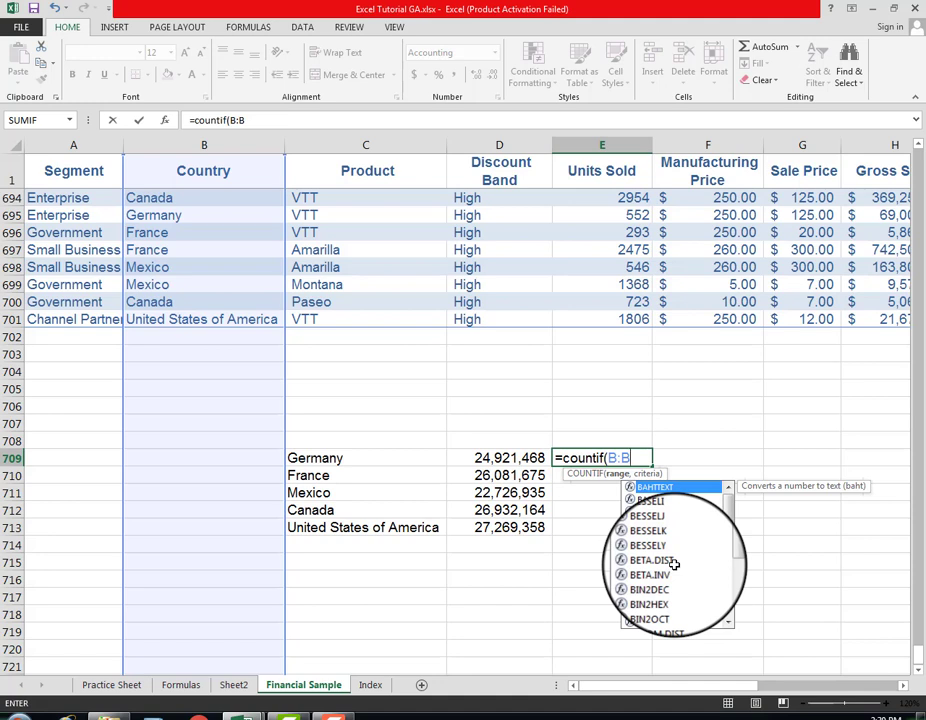
{"action": "type", "text": ","}
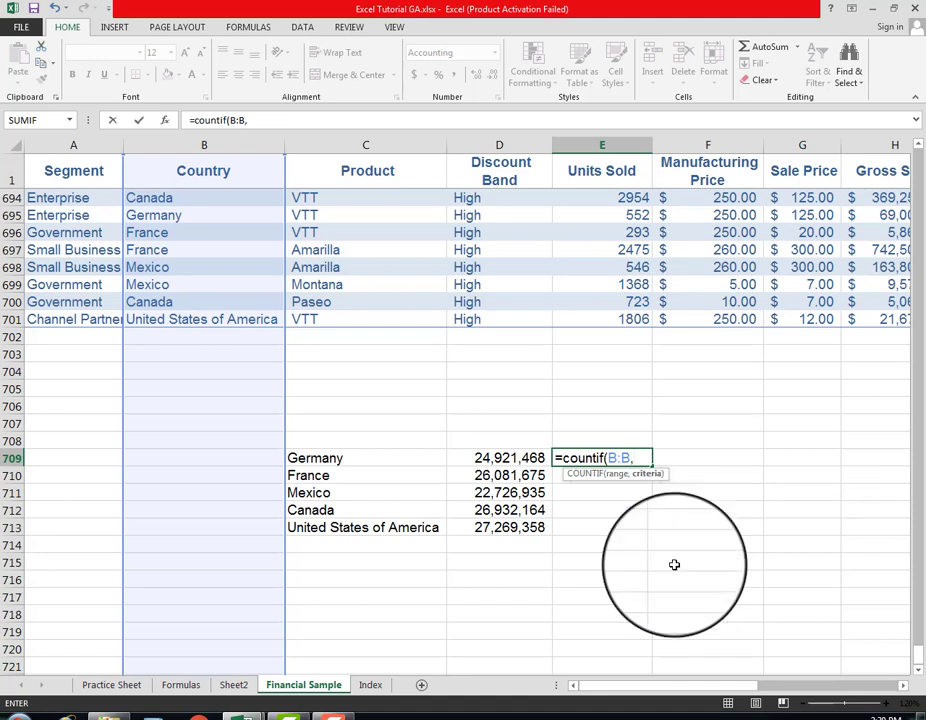
{"action": "left_click", "coordinate": [351, 459]}
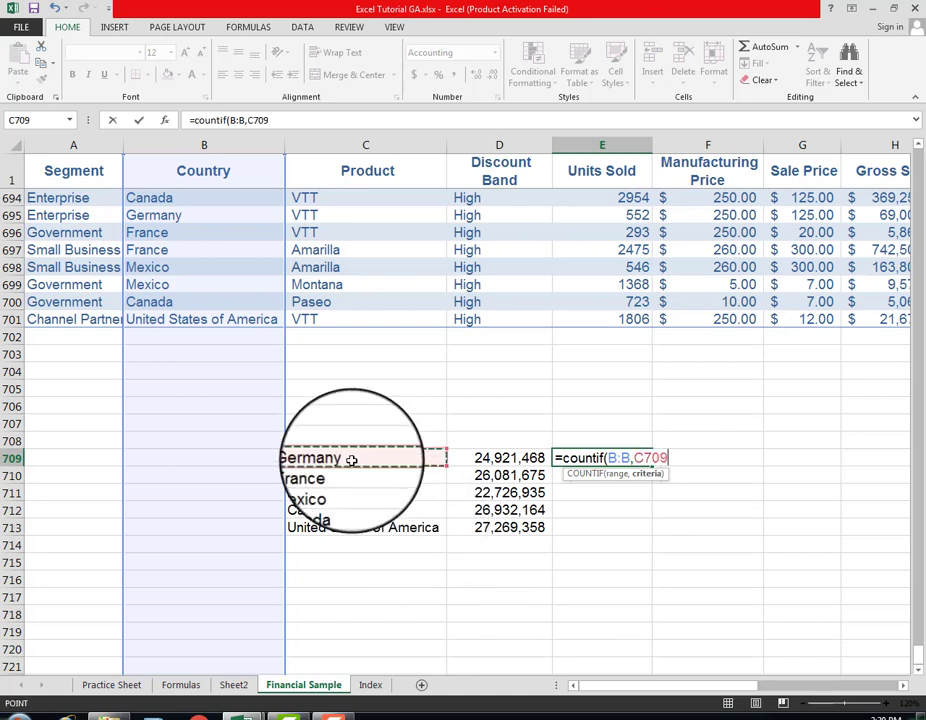
Step: Try to complete the COUNTIF formula in E709 with column H:H as a third argument
{"action": "type", "text": ","}
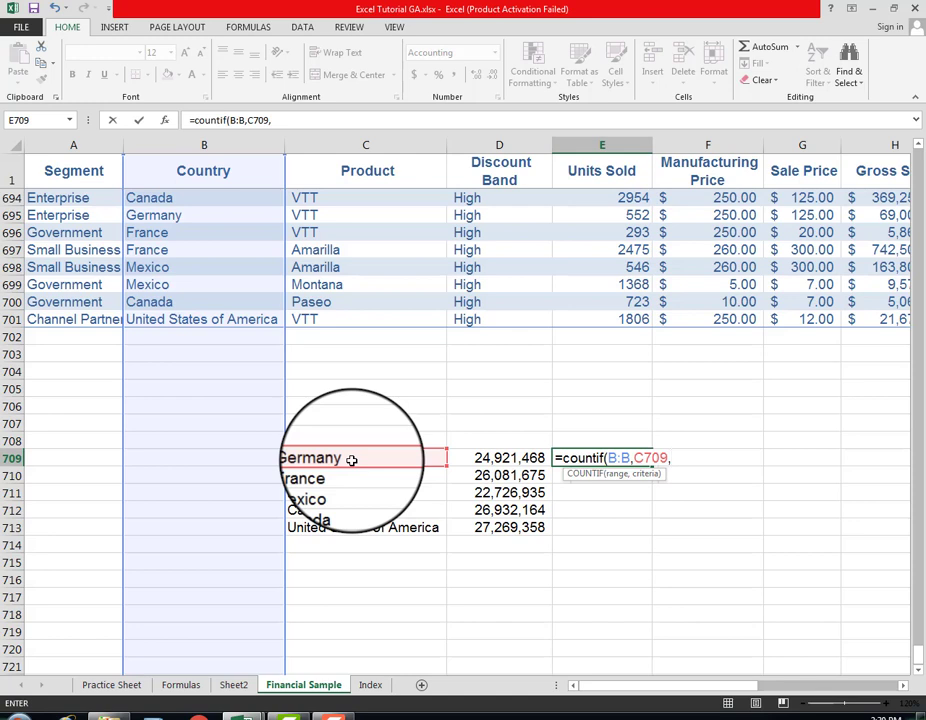
{"action": "type", "text": "H"}
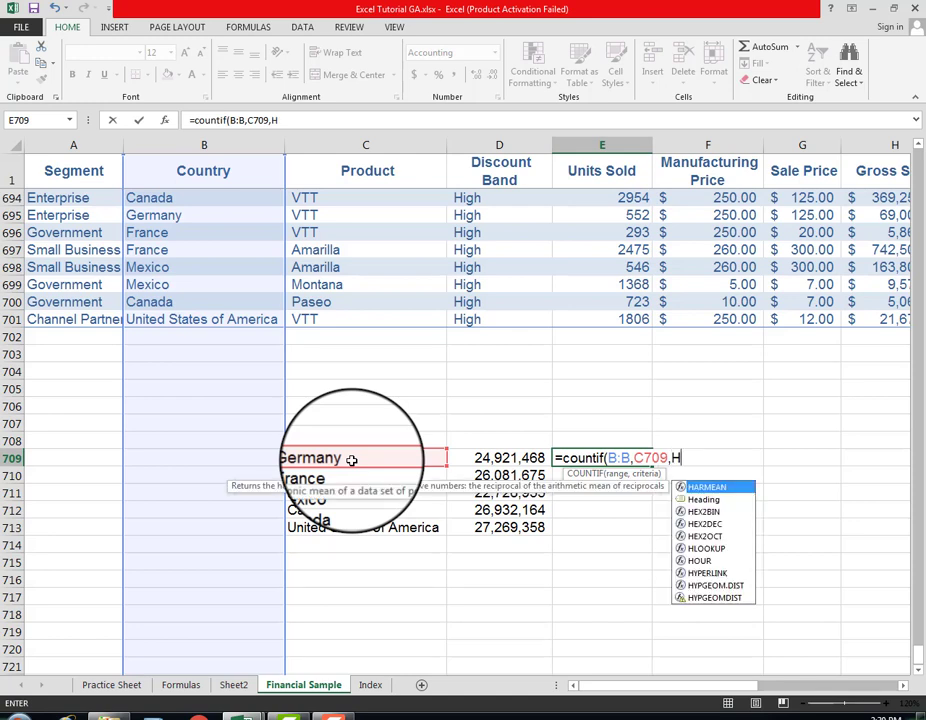
{"action": "type", "text": ":"}
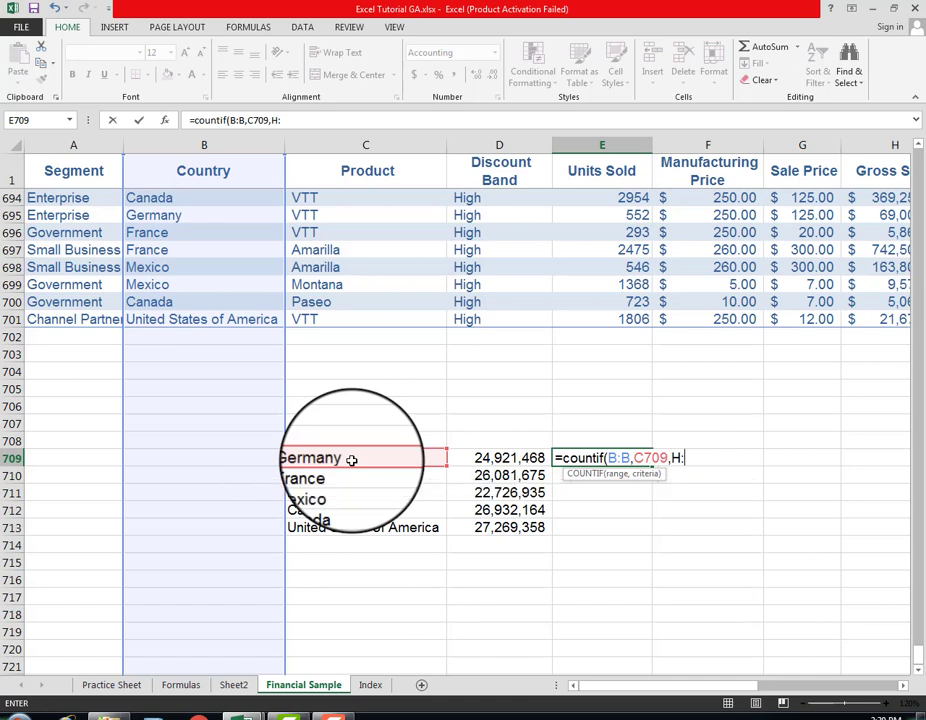
{"action": "type", "text": "H"}
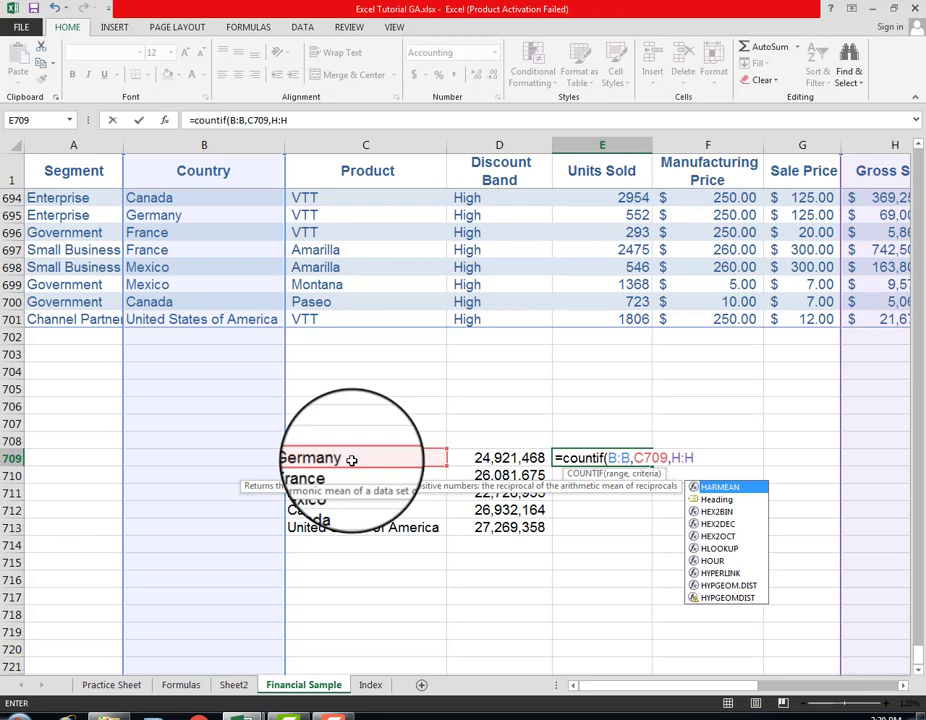
{"action": "type", "text": ")"}
{"action": "key", "text": "Return"}
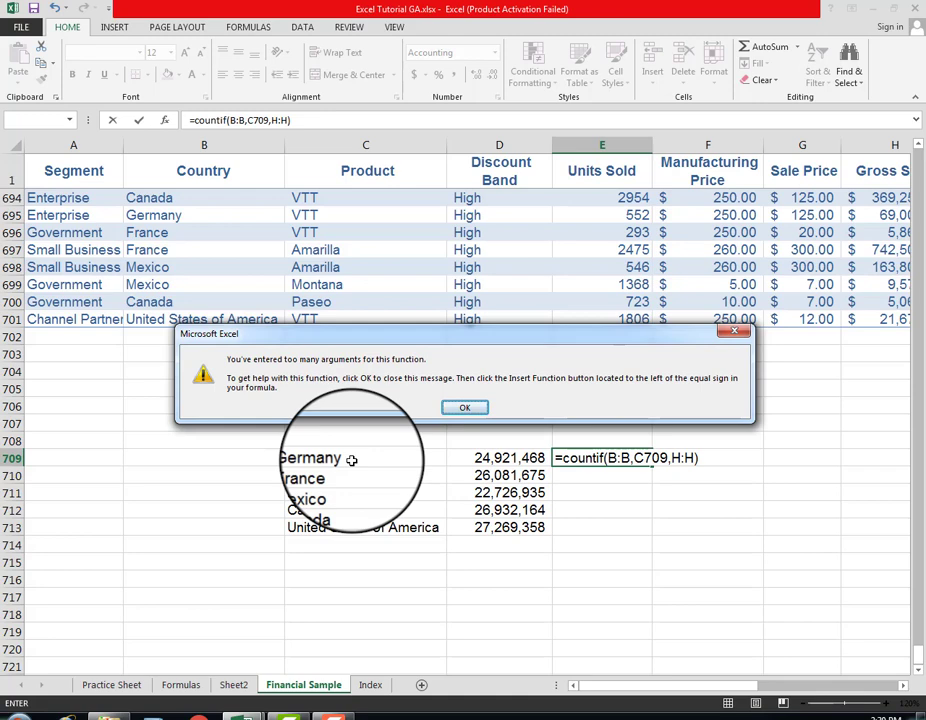
{"action": "key", "text": "Return"}
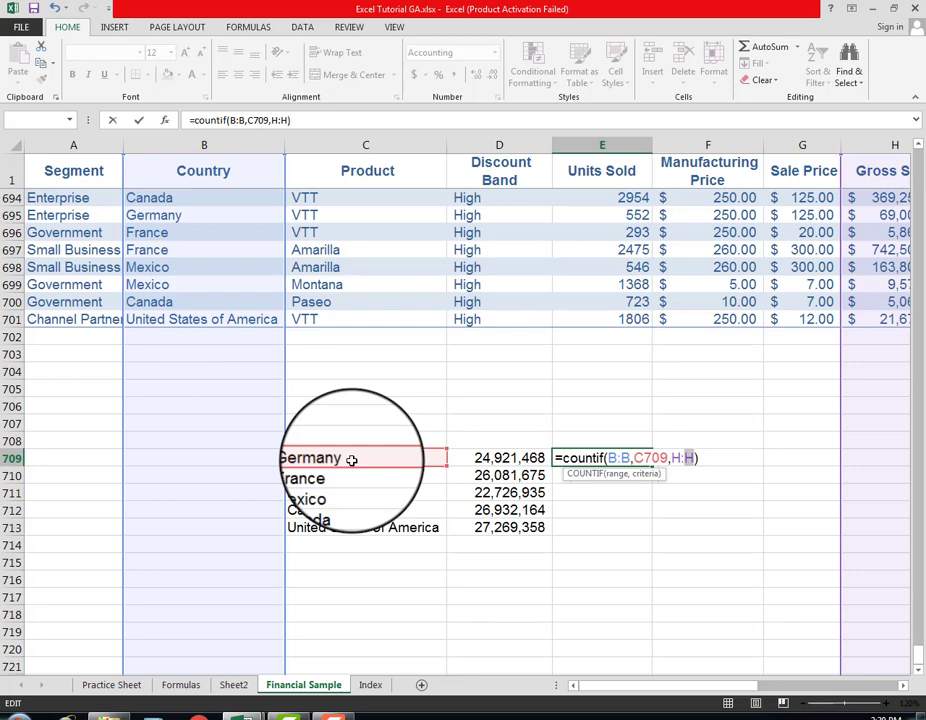
Step: Try again to enter the three-argument COUNTIF formula in E709, retyping the colon in H:H, and discard the entry
{"action": "key", "text": "Return"}
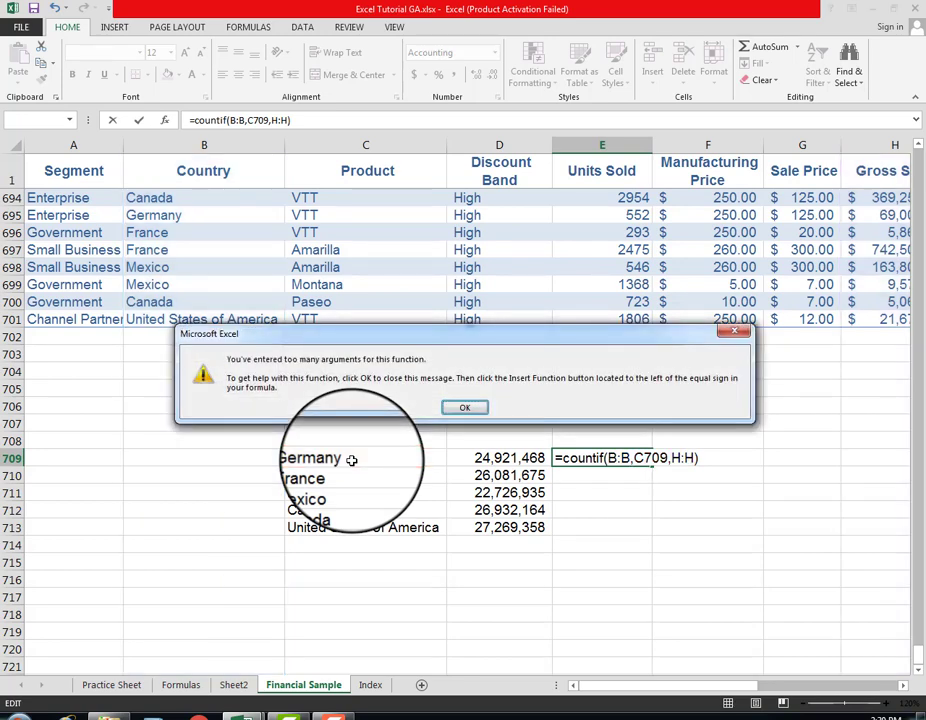
{"action": "key", "text": "Return"}
{"action": "key", "text": "Left"}
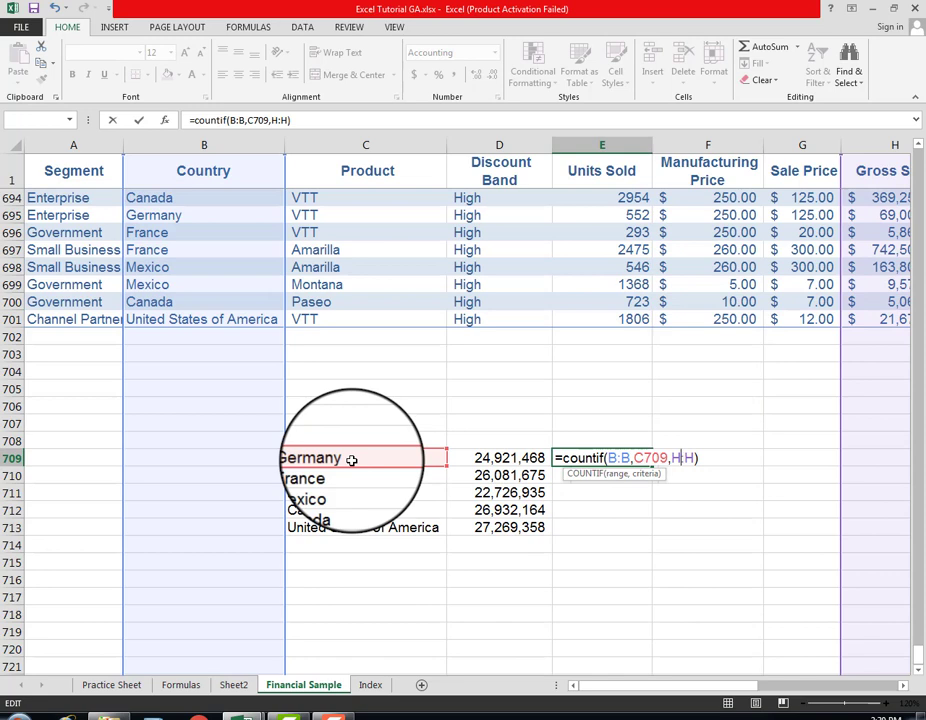
{"action": "key", "text": "BackSpace"}
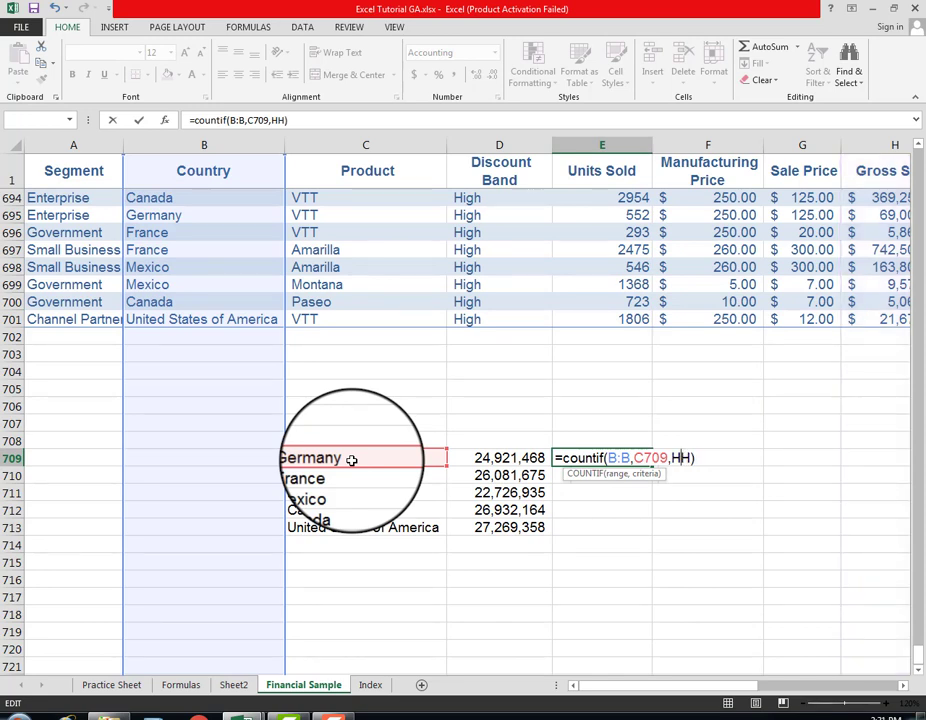
{"action": "type", "text": ":"}
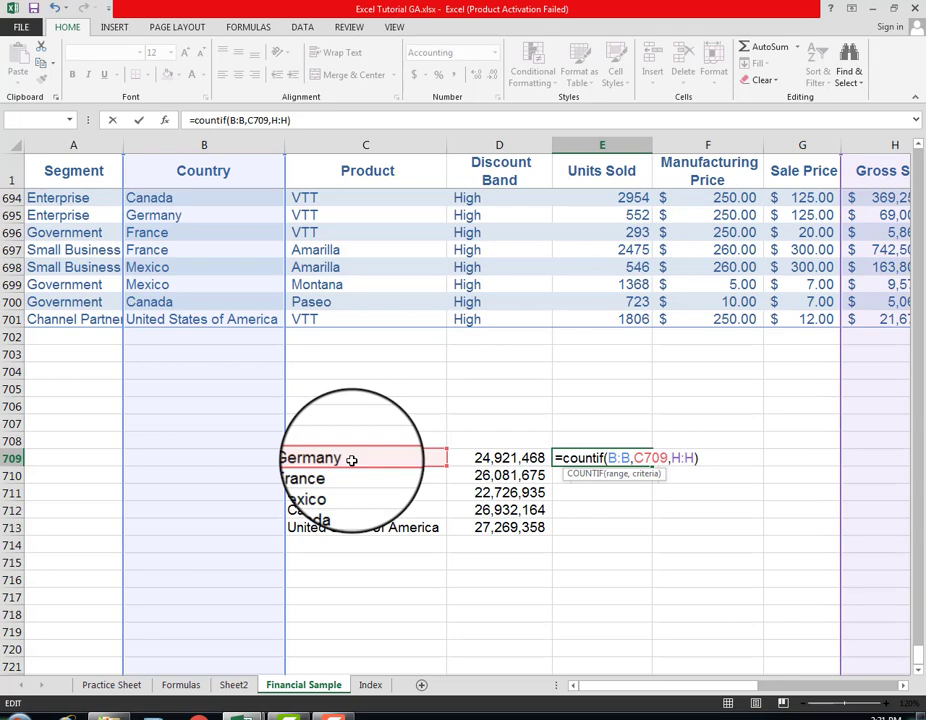
{"action": "key", "text": "Return"}
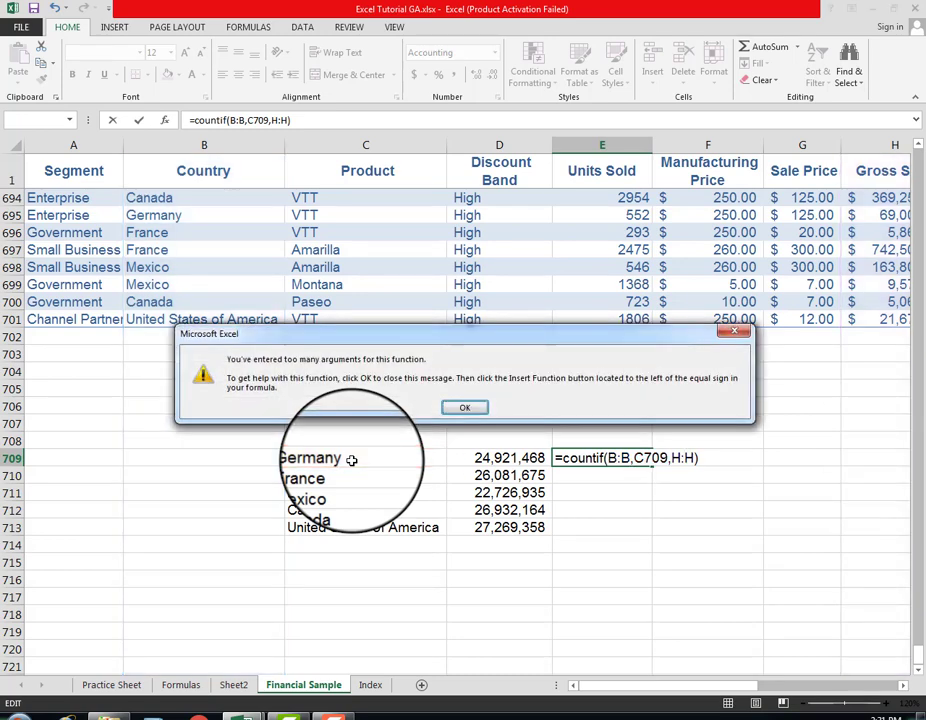
{"action": "key", "text": "Return"}
{"action": "key", "text": "Escape"}
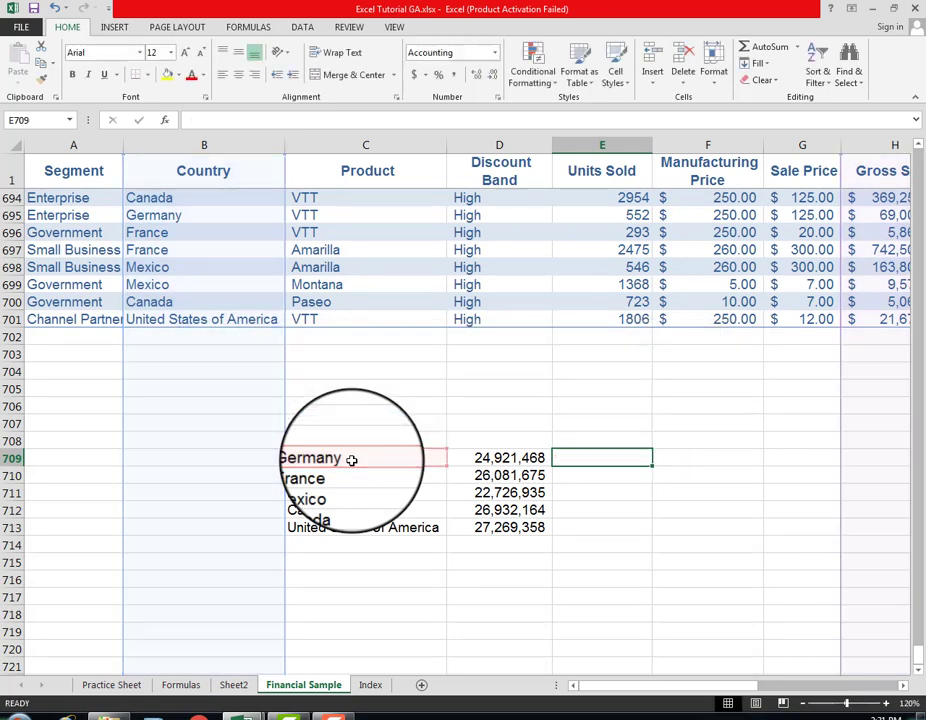
Step: Insert the COUNTIF function in E709, choosing it from the list of all functions
{"action": "left_click", "coordinate": [165, 121]}
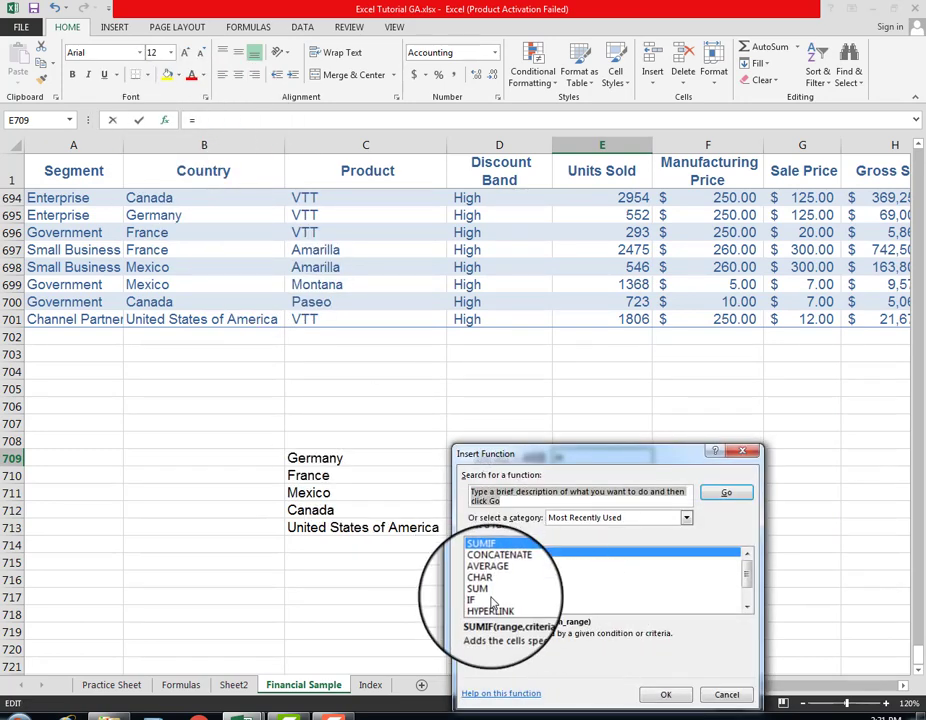
{"action": "left_click", "coordinate": [687, 519]}
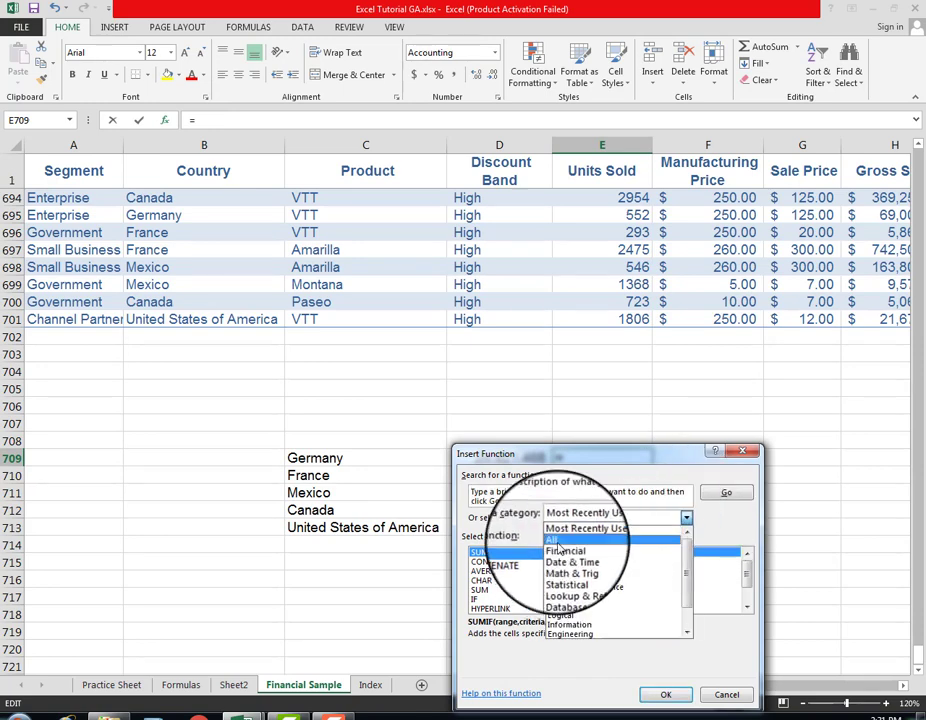
{"action": "left_click", "coordinate": [556, 539]}
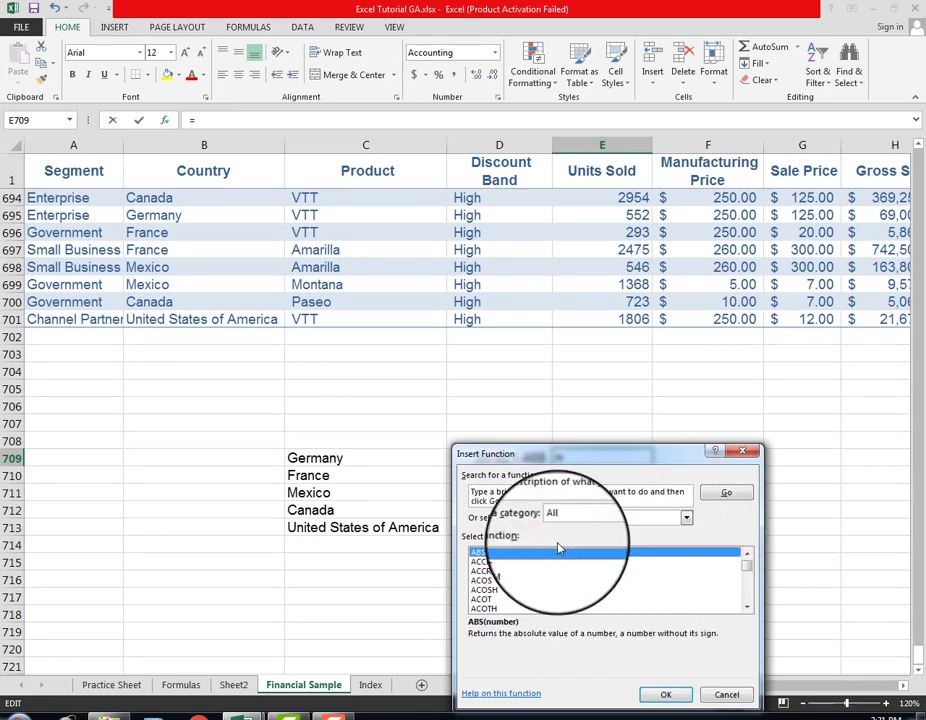
{"action": "left_click", "coordinate": [748, 606]}
{"action": "left_click_drag", "start_coordinate": [748, 606], "coordinate": [749, 611]}
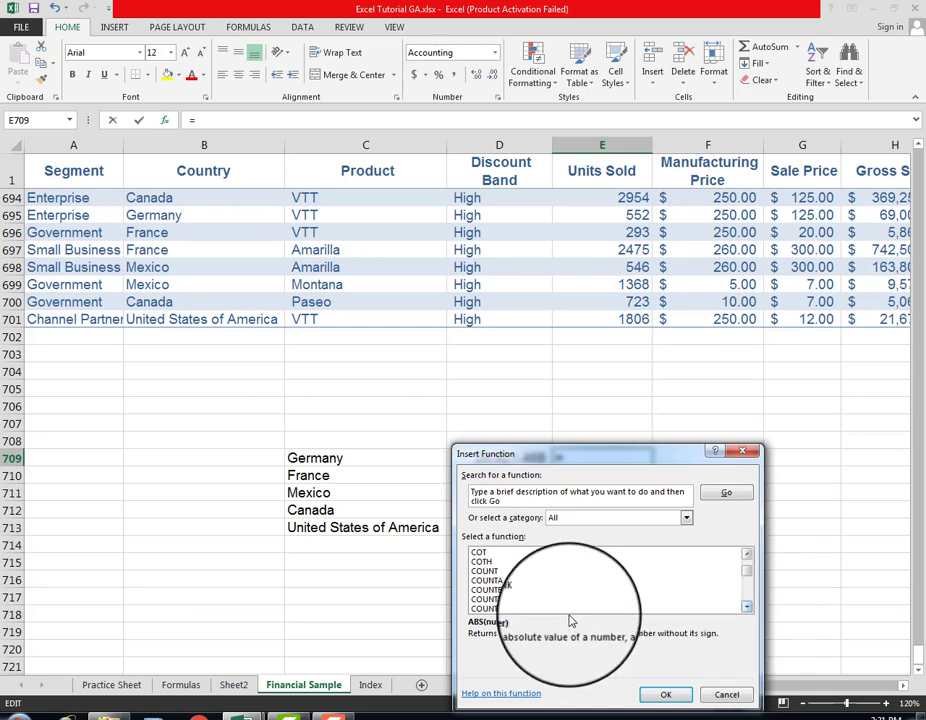
{"action": "left_click", "coordinate": [488, 599]}
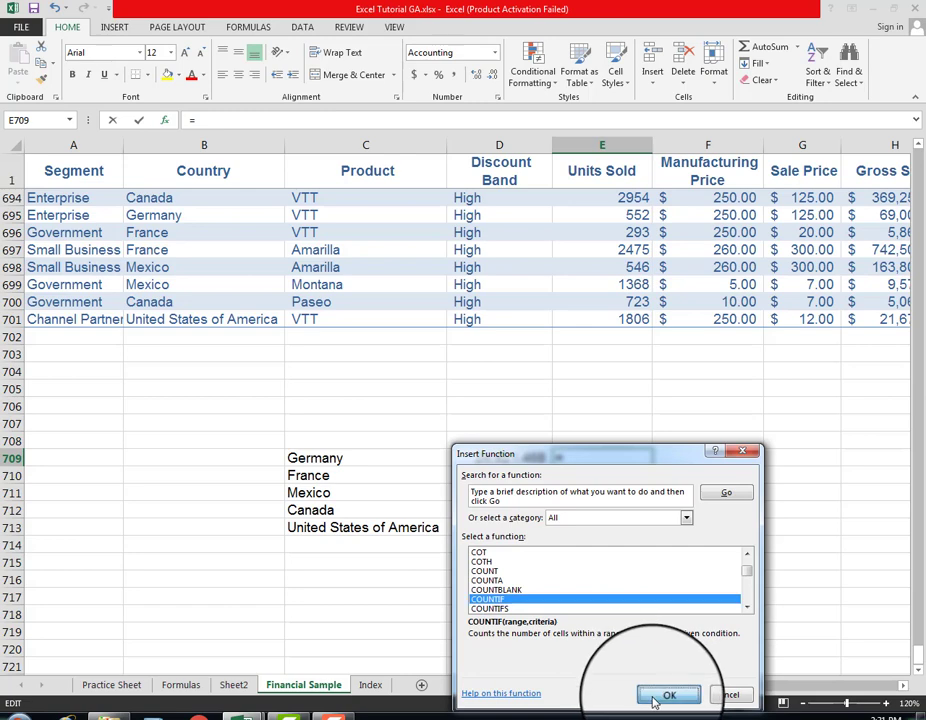
{"action": "left_click", "coordinate": [660, 695]}
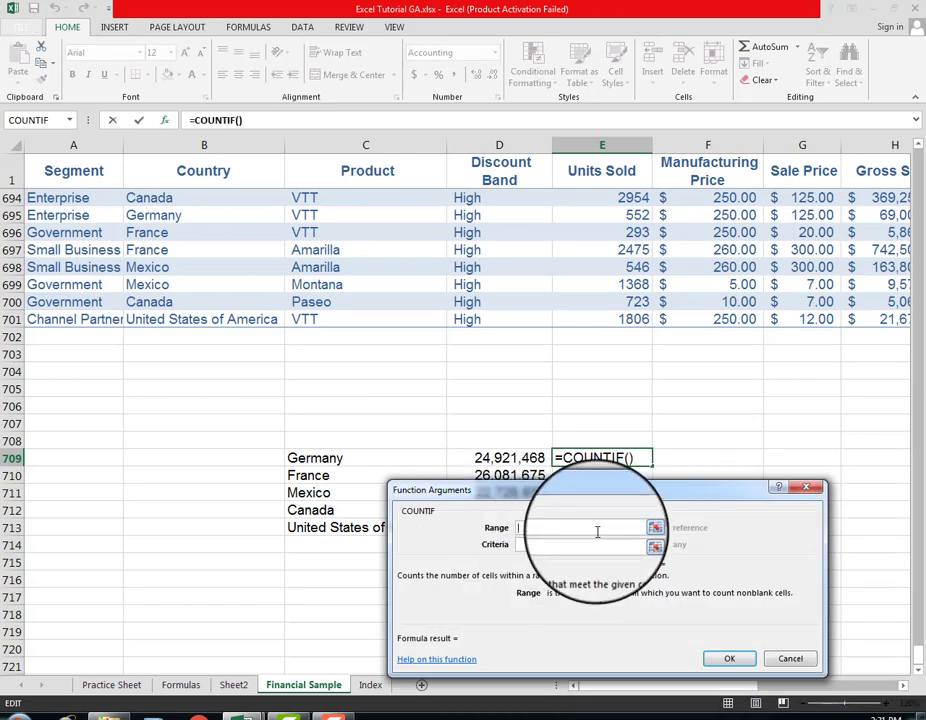
Step: Set the COUNTIF range to the Country column B:B and the criteria to the Germany cell C709, and enter the formula
{"action": "left_click", "coordinate": [178, 140]}
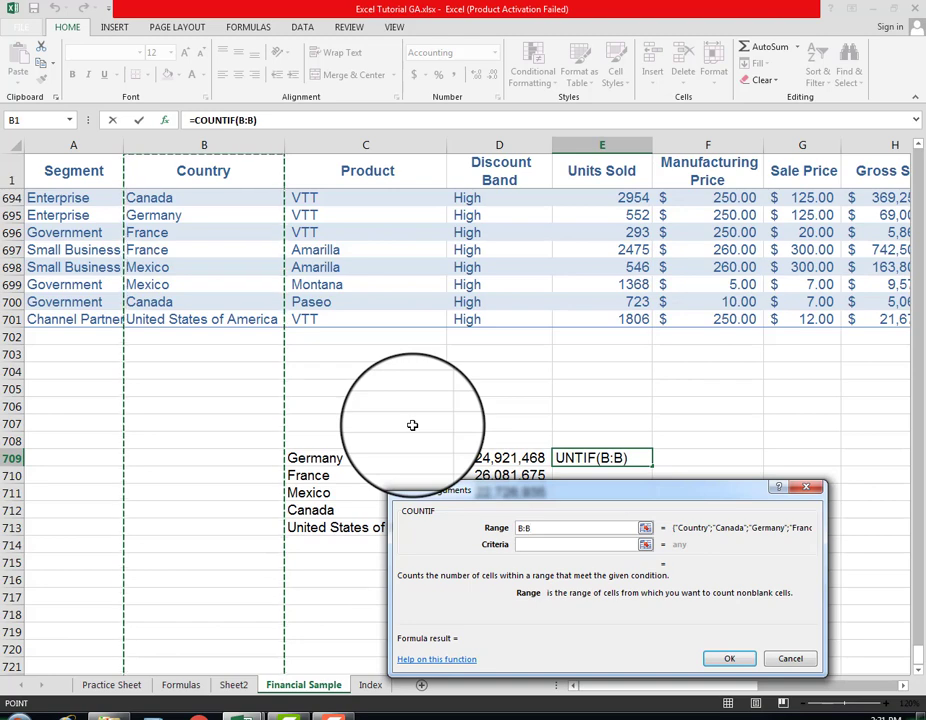
{"action": "left_click", "coordinate": [558, 546]}
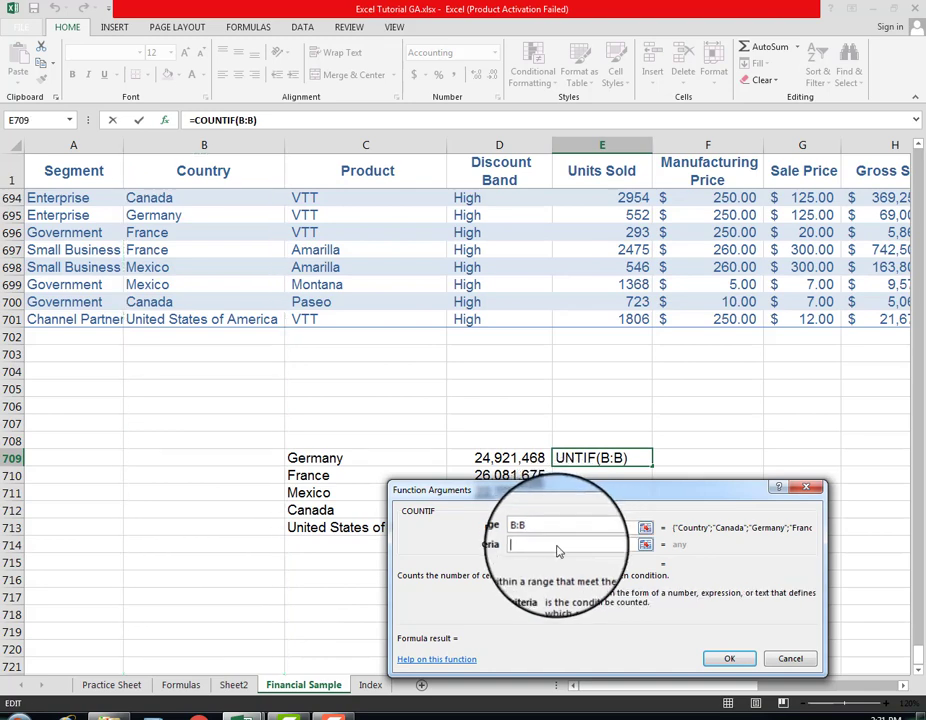
{"action": "left_click", "coordinate": [355, 461]}
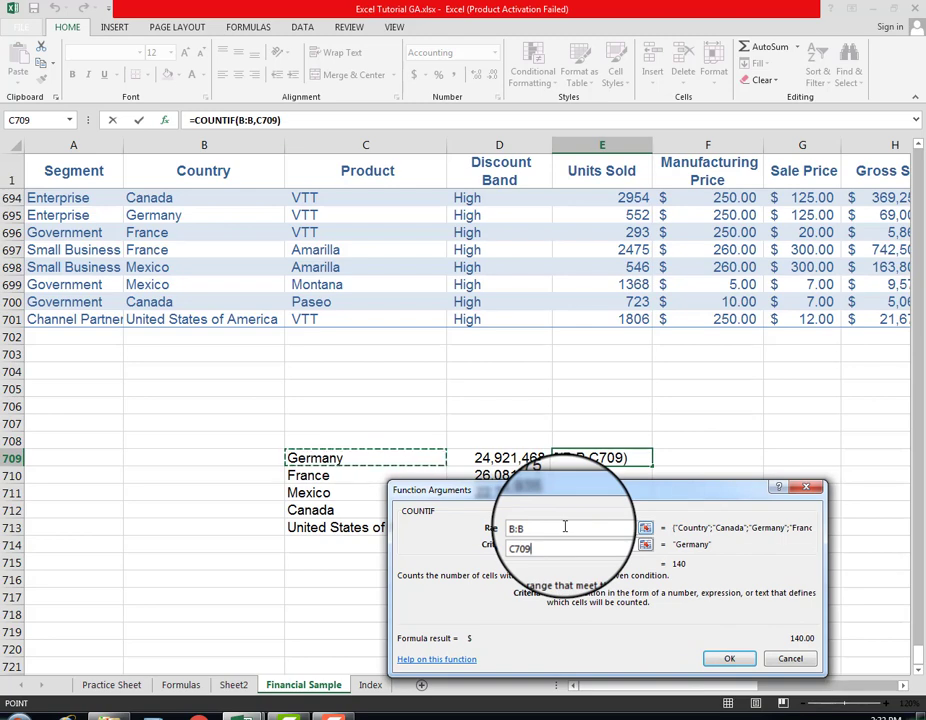
{"action": "left_click", "coordinate": [725, 660]}
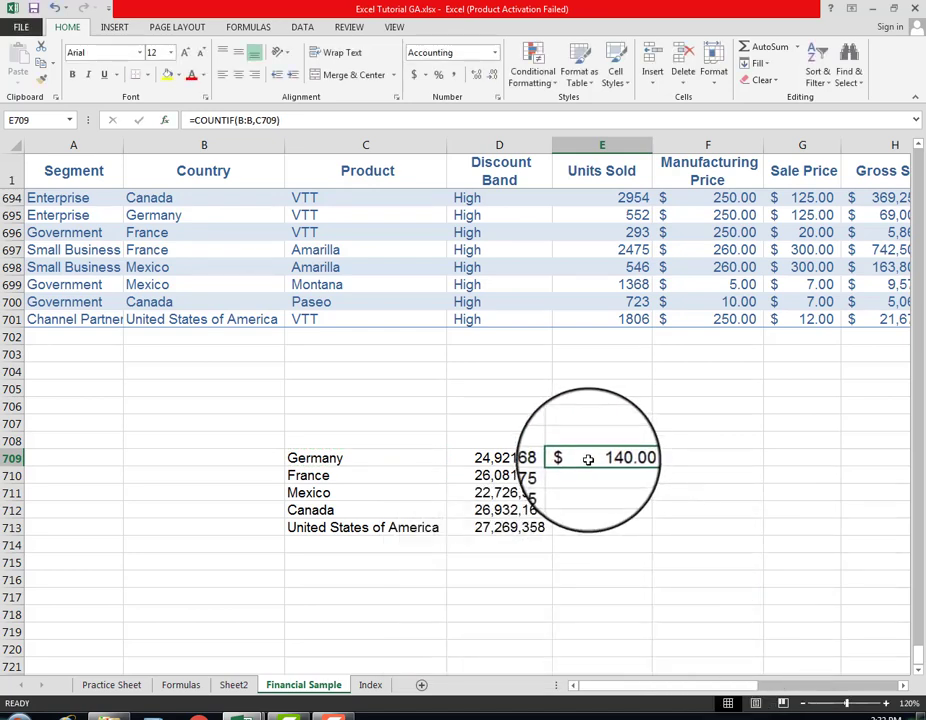
Step: Format the Germany count in E709 in comma style with no decimal places
{"action": "left_click", "coordinate": [452, 77]}
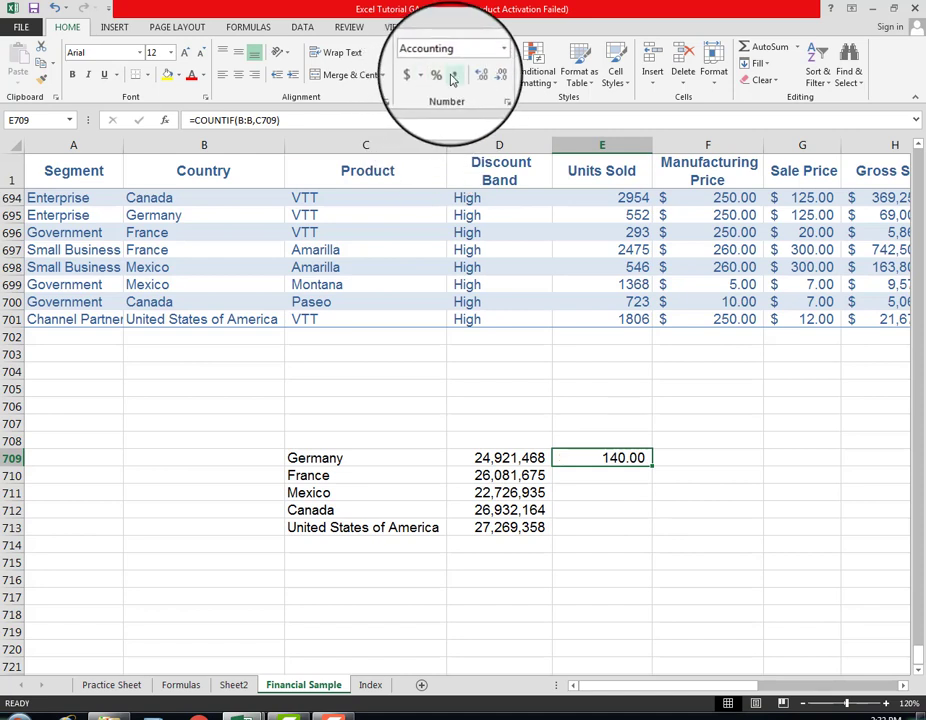
{"action": "left_click", "coordinate": [500, 75]}
{"action": "left_click", "coordinate": [500, 75]}
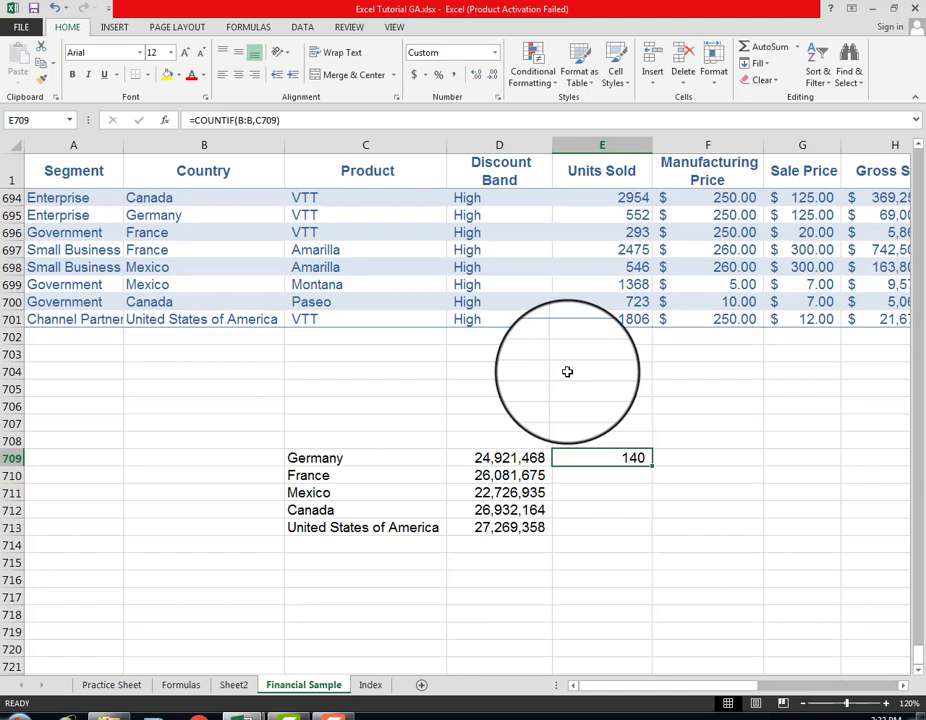
Step: Copy the COUNTIF formula in E709 to E710:E713 for France, Mexico, Canada and United States of America
{"action": "key", "text": "ctrl+c"}
{"action": "key", "text": "Down"}
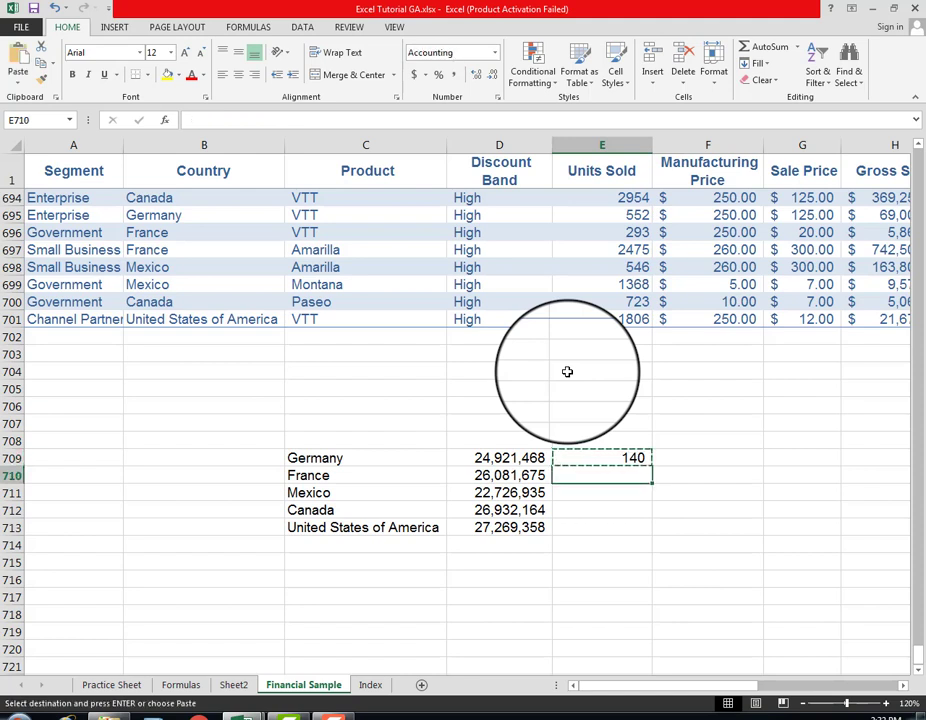
{"action": "key", "text": "shift+Down"}
{"action": "key", "text": "shift+Down"}
{"action": "key", "text": "shift+Down"}
{"action": "key", "text": "ctrl+v"}
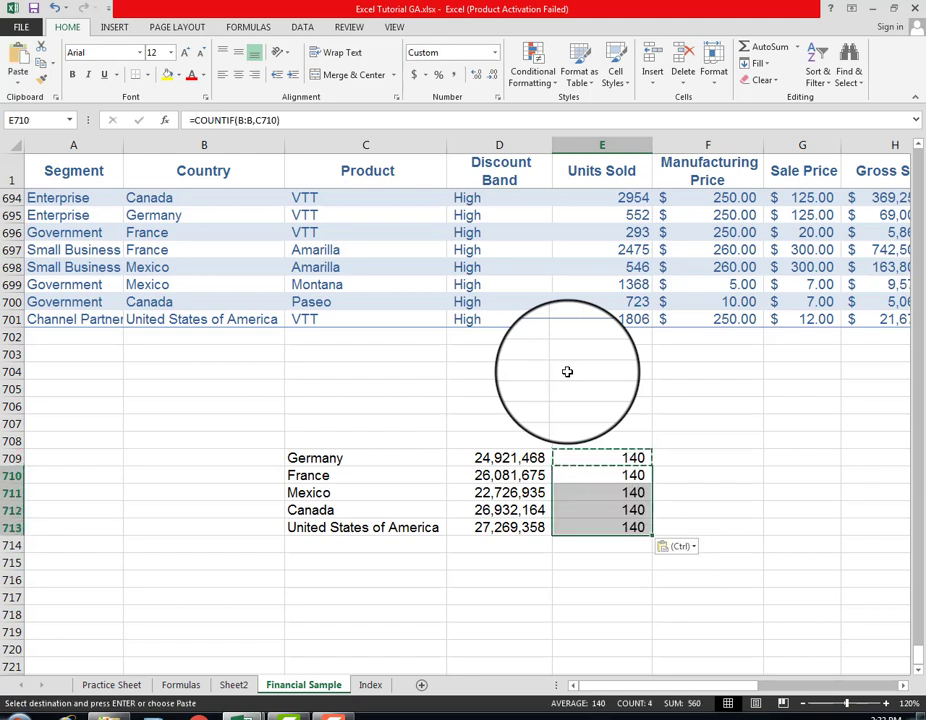
Step: Examine the copied COUNTIF formulas in E710:E713 and check which criteria cell each one references
{"action": "key", "text": "Up"}
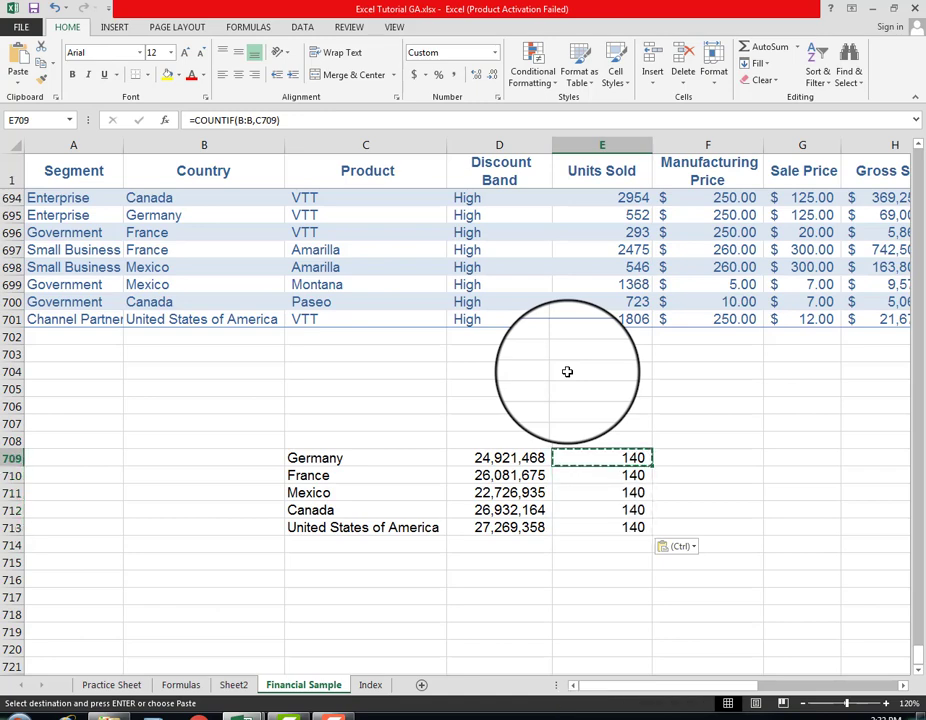
{"action": "key", "text": "Down"}
{"action": "key", "text": "F2"}
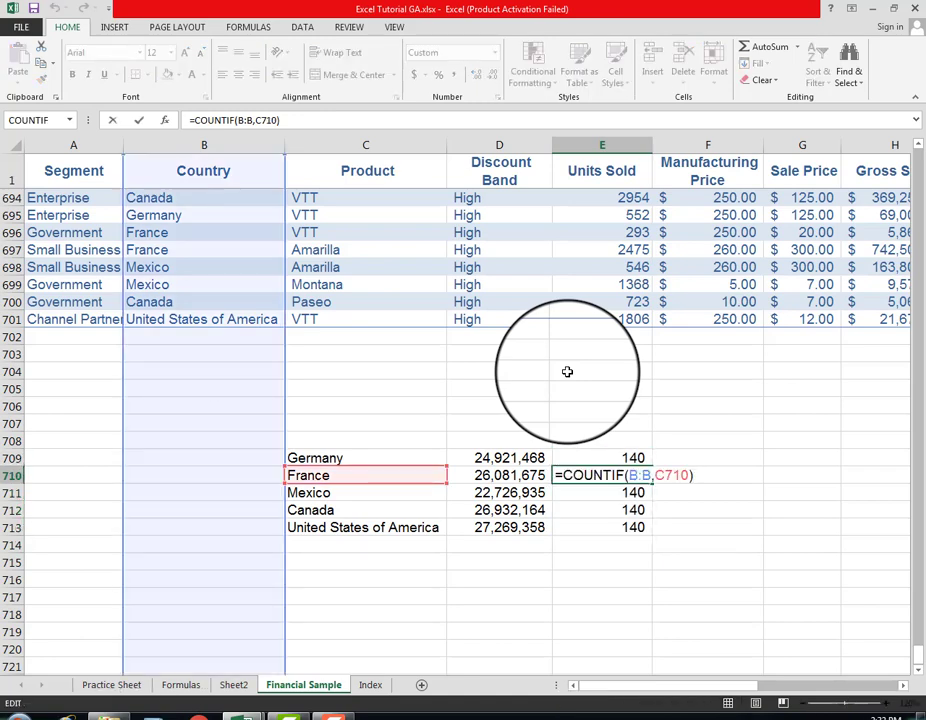
{"action": "key", "text": "Escape"}
{"action": "key", "text": "Down"}
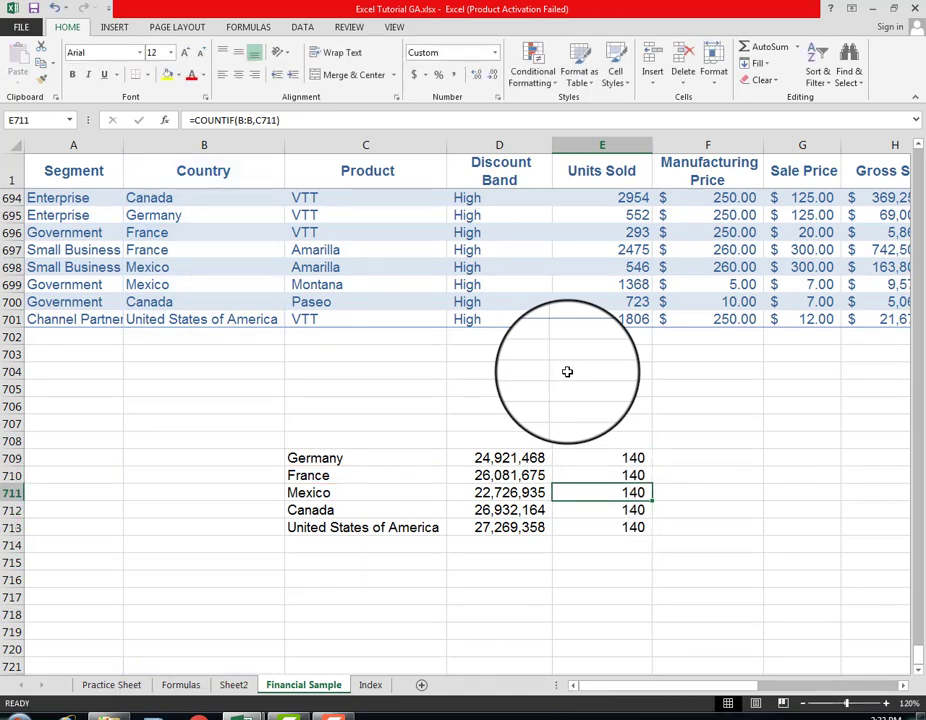
{"action": "key", "text": "F2"}
{"action": "key", "text": "Escape"}
{"action": "key", "text": "Down"}
{"action": "key", "text": "F2"}
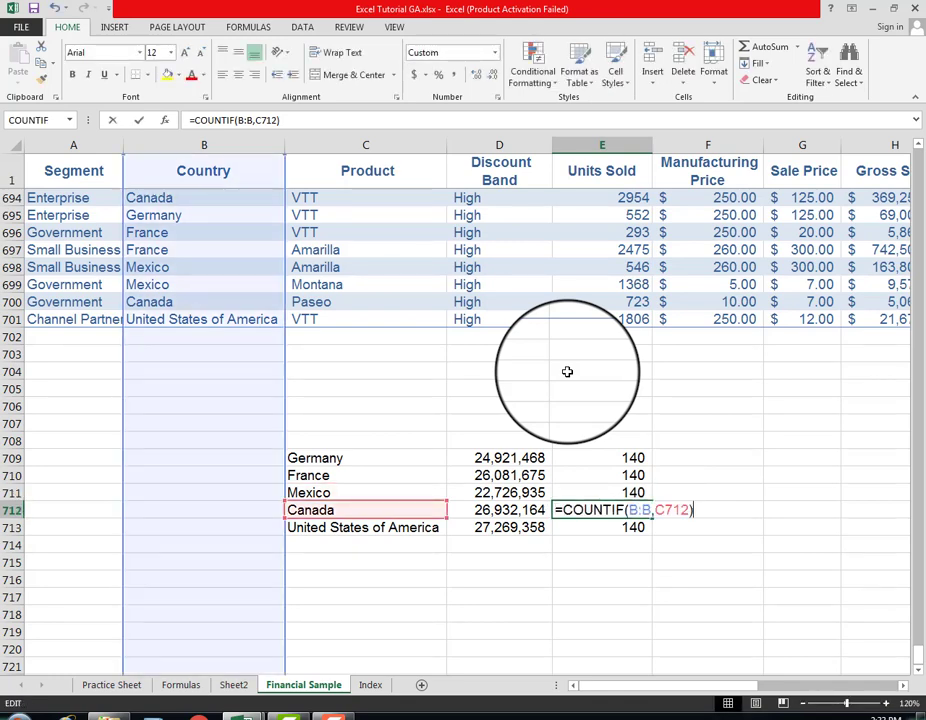
{"action": "key", "text": "Escape"}
{"action": "key", "text": "Down"}
{"action": "key", "text": "F2"}
{"action": "key", "text": "Escape"}
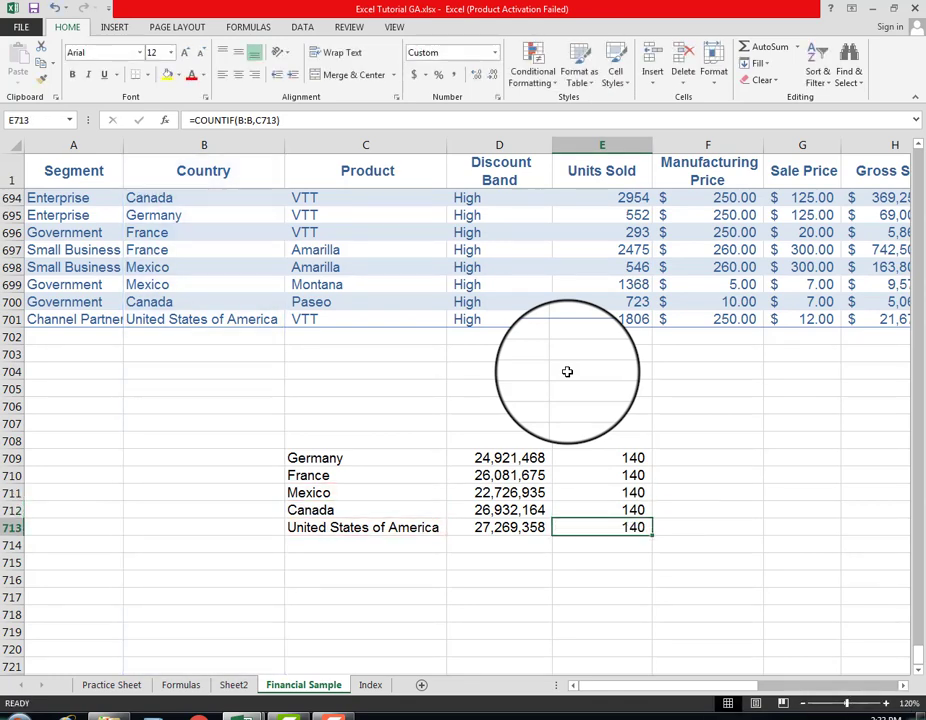
{"action": "key", "text": "Up"}
{"action": "key", "text": "Up"}
{"action": "key", "text": "Up"}
{"action": "key", "text": "Up"}
{"action": "key", "text": "Up"}
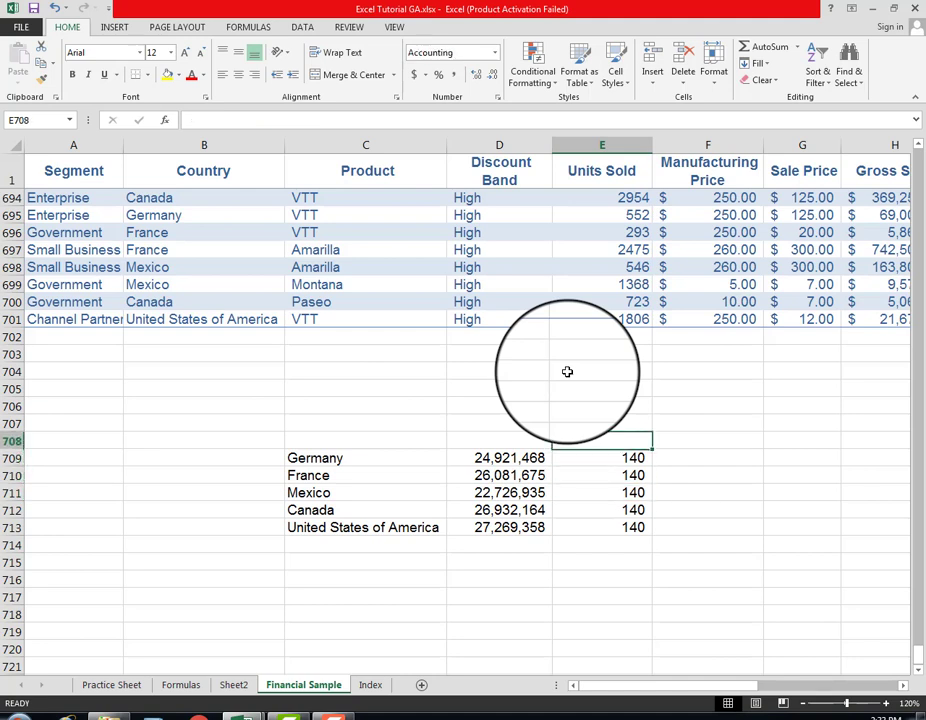
{"action": "key", "text": "Down"}
{"action": "key", "text": "Down"}
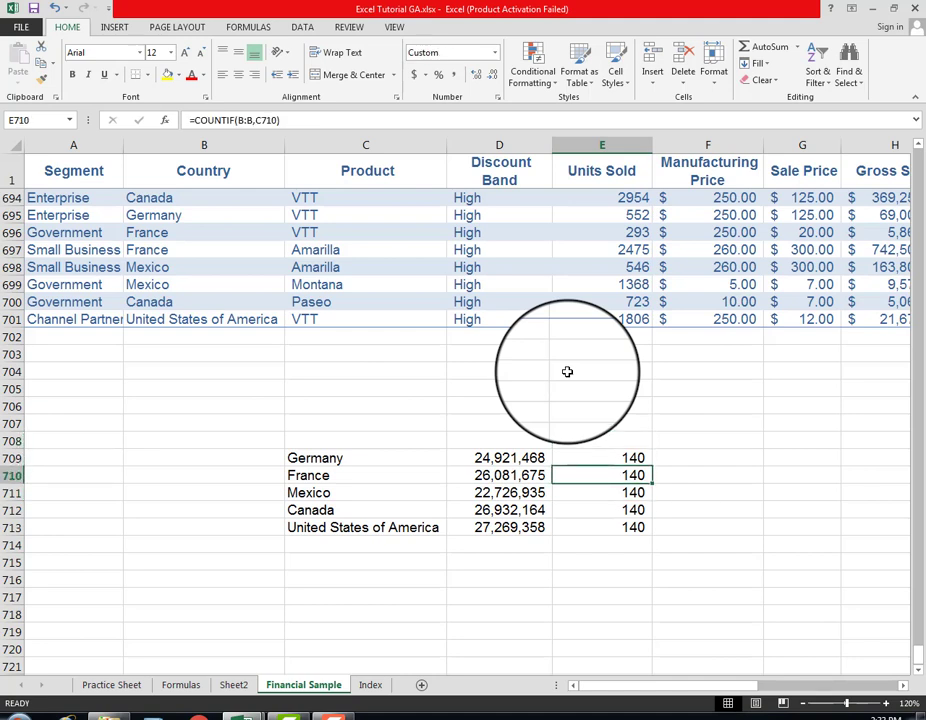
{"action": "key", "text": "Up"}
{"action": "key", "text": "Down"}
{"action": "key", "text": "Up"}
{"action": "key", "text": "Left"}
{"action": "key", "text": "Left"}
{"action": "key", "text": "Left"}
{"action": "key", "text": "Left"}
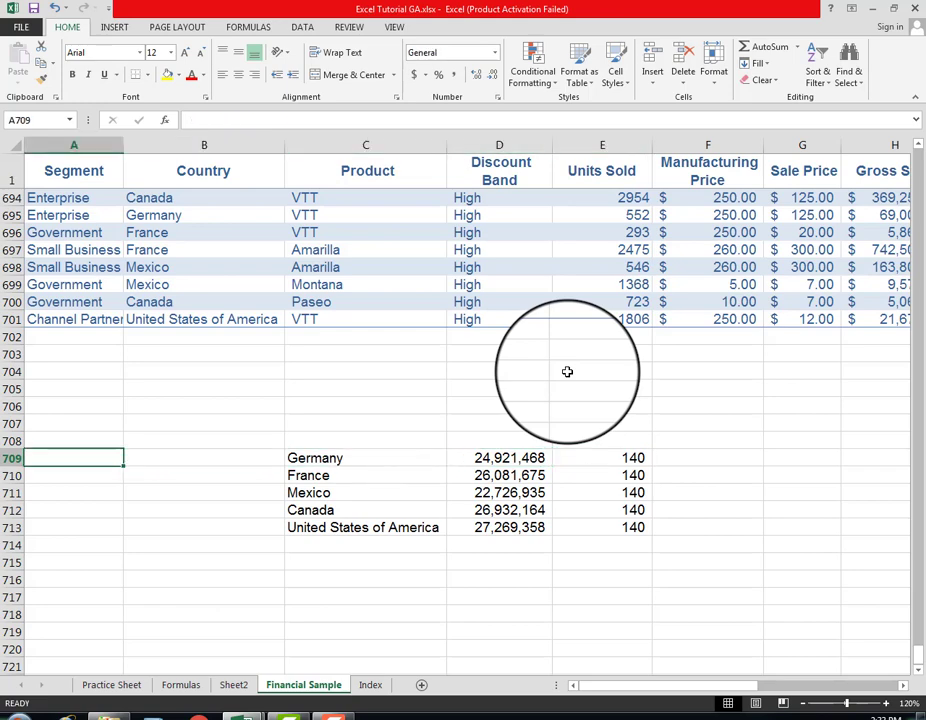
Step: Turn on header filters for the financial data table, starting from the Country header in B1
{"action": "left_click", "coordinate": [212, 172]}
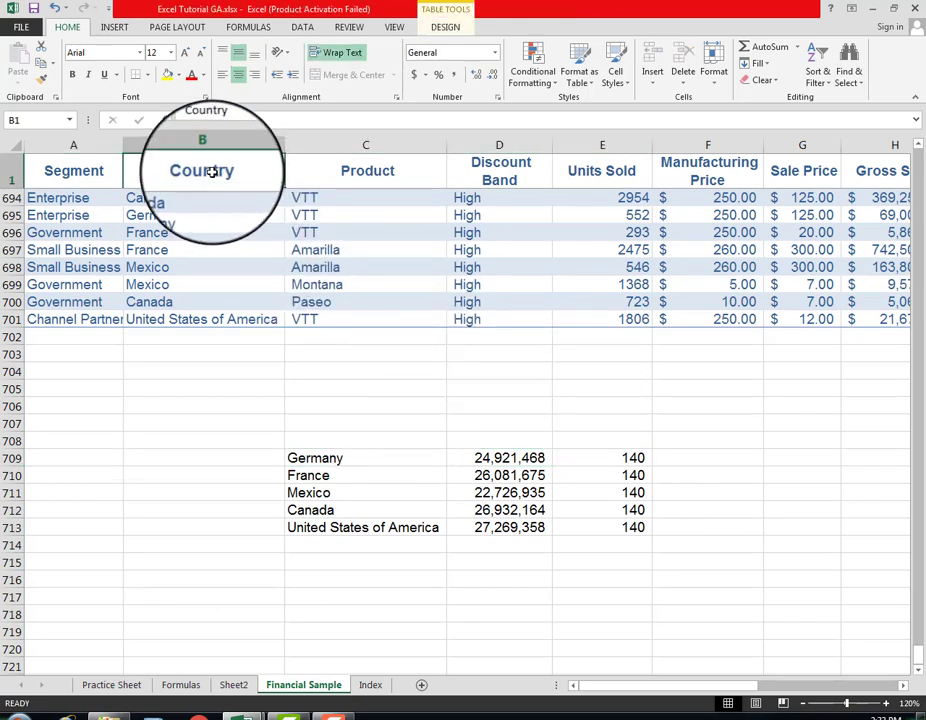
{"action": "left_click", "coordinate": [186, 336], "text": "shift"}
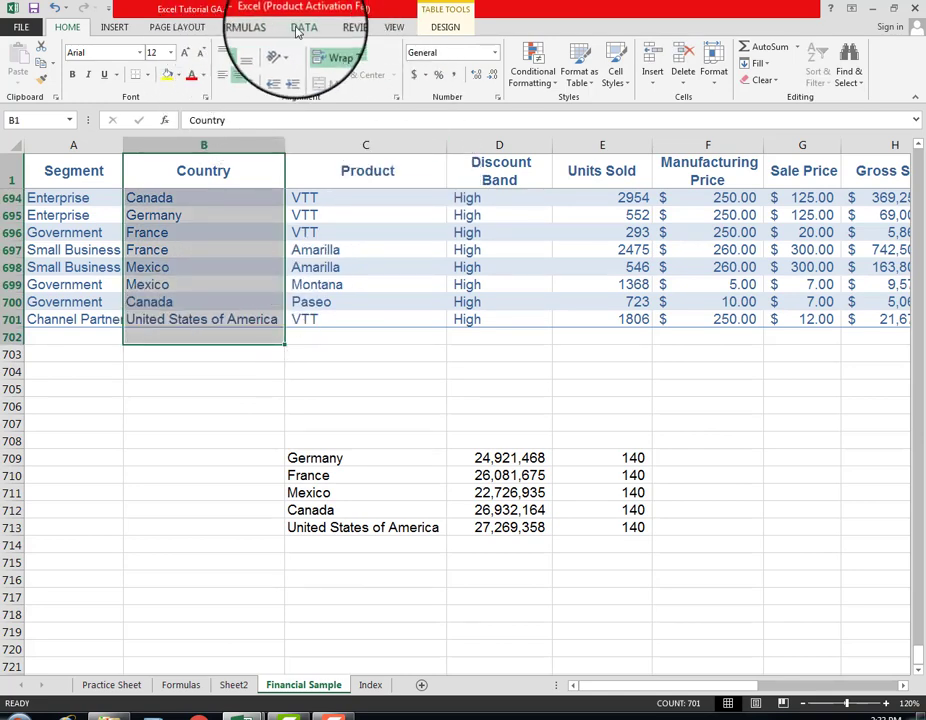
{"action": "left_click", "coordinate": [245, 27]}
{"action": "left_click", "coordinate": [298, 28]}
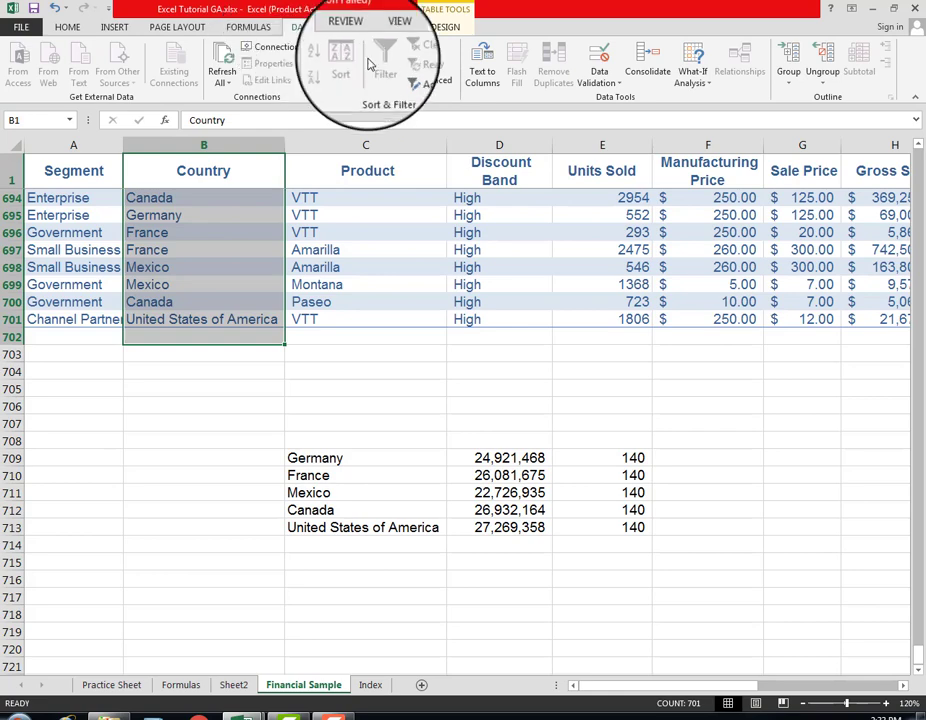
{"action": "left_click", "coordinate": [252, 171]}
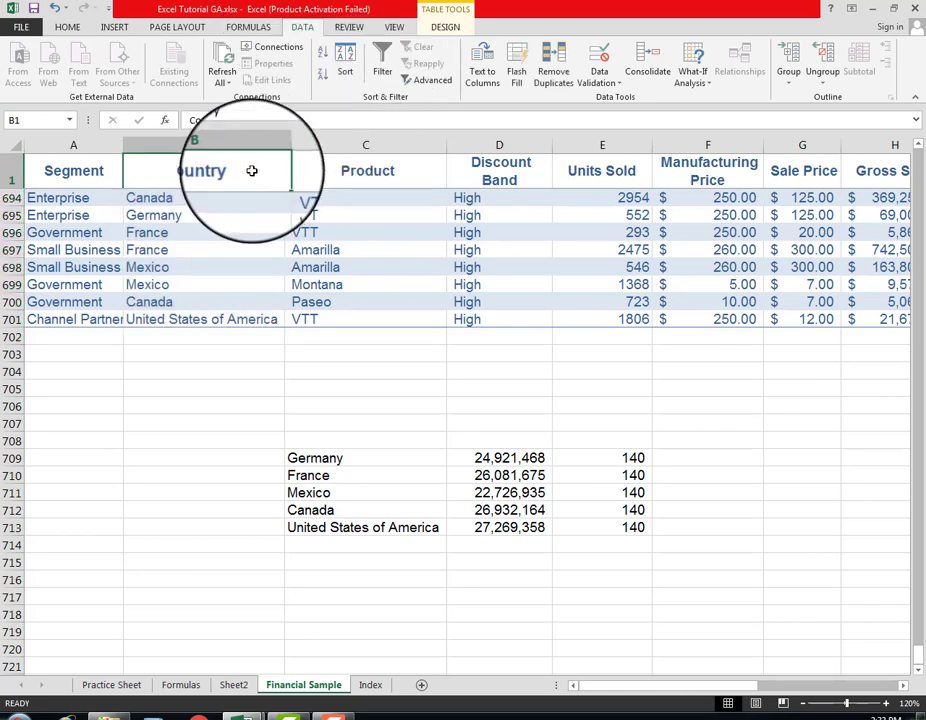
{"action": "left_click", "coordinate": [382, 68]}
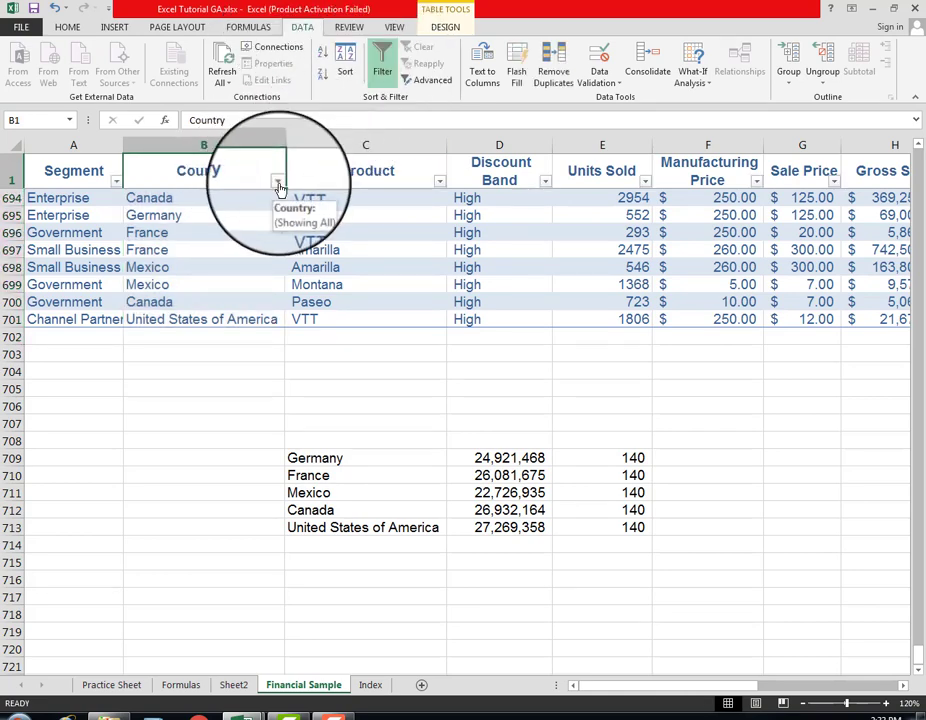
Step: Filter the Country column to show only the Germany records
{"action": "left_click", "coordinate": [278, 182]}
{"action": "left_click", "coordinate": [133, 322]}
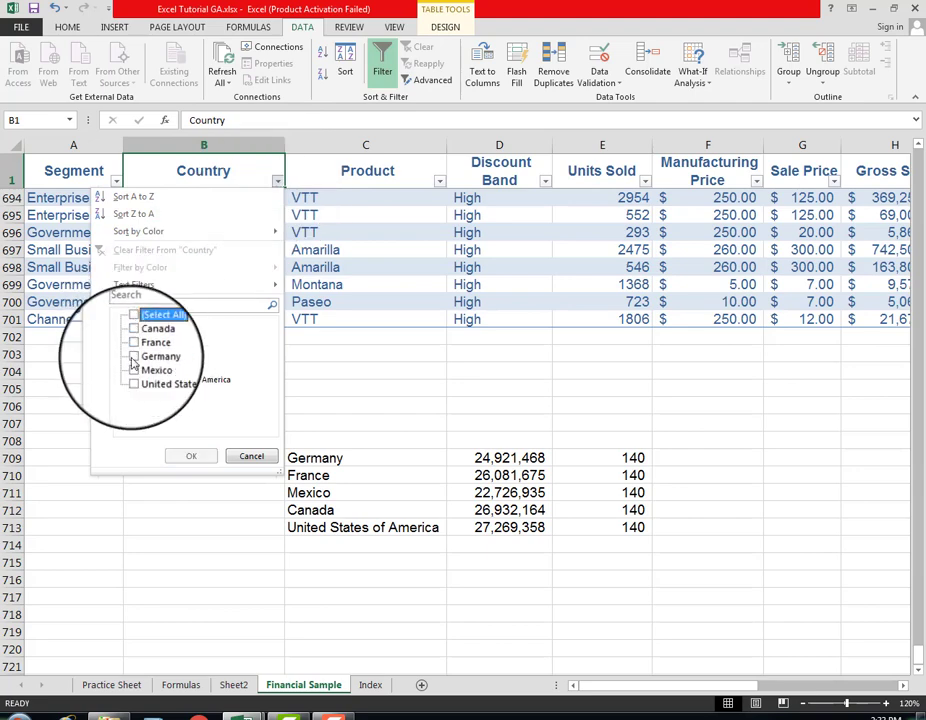
{"action": "left_click", "coordinate": [133, 356]}
{"action": "left_click", "coordinate": [190, 457]}
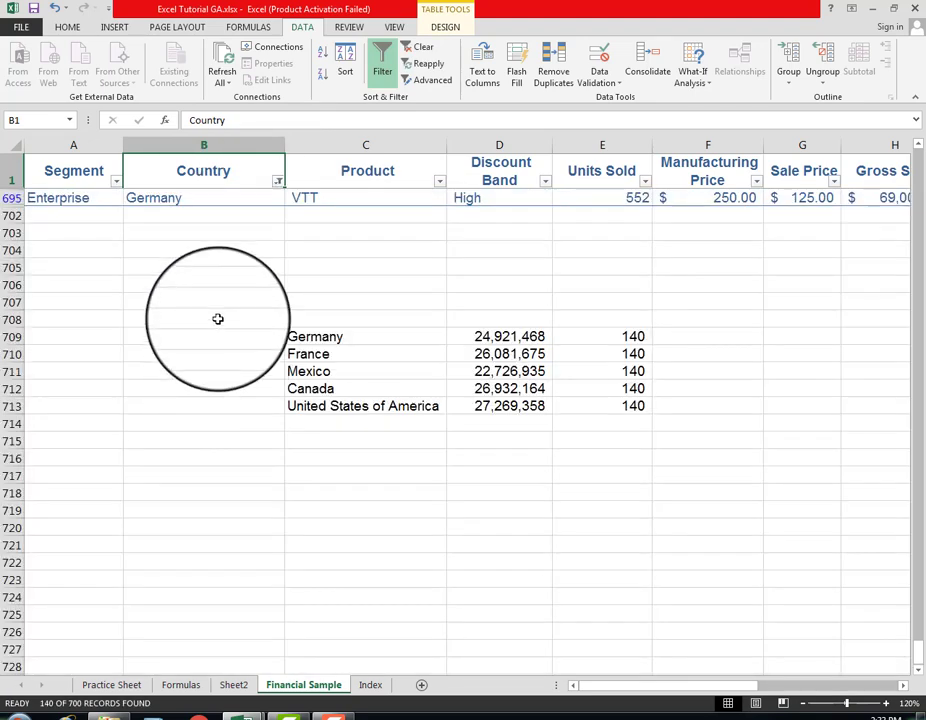
Step: Select the filtered Germany cells in the Country column from B3 to B695 to check their count
{"action": "scroll", "coordinate": [218, 318], "scroll_direction": "up", "scroll_amount": 3}
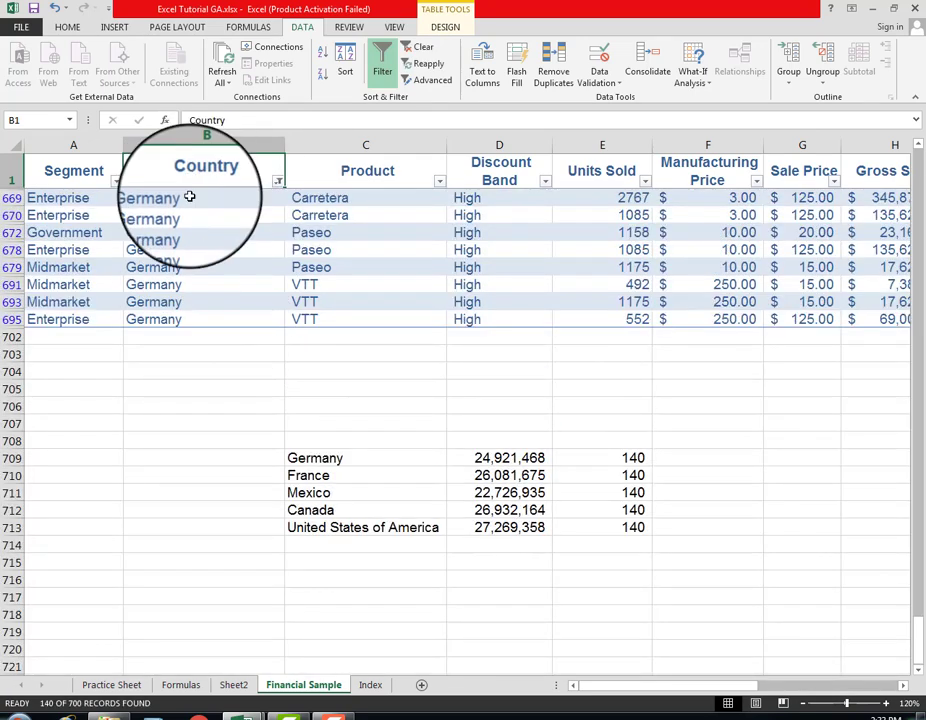
{"action": "key", "text": "Down"}
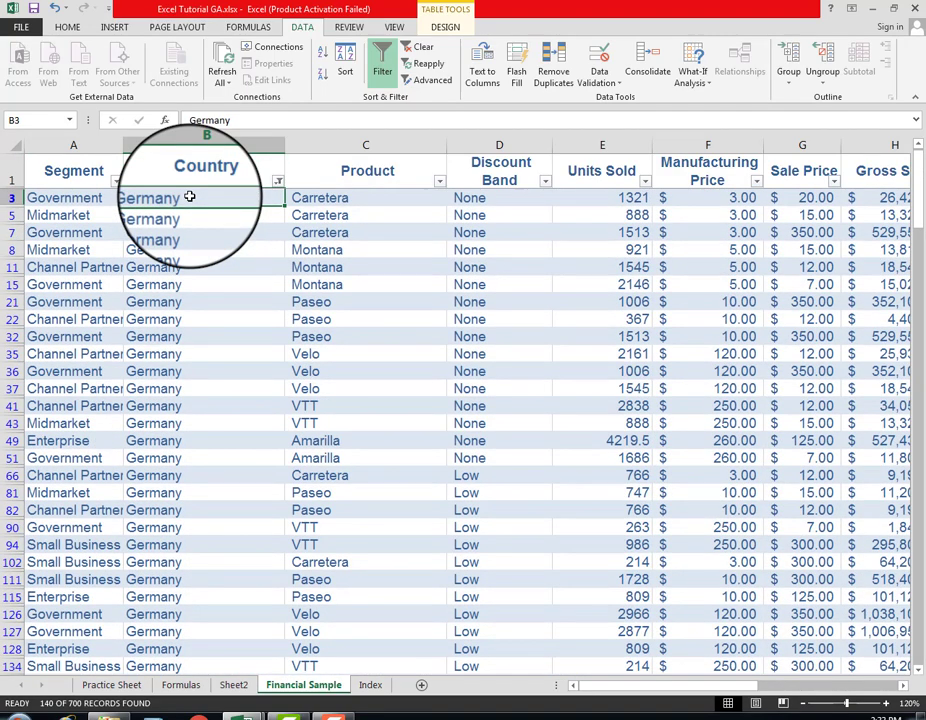
{"action": "key", "text": "shift+Down"}
{"action": "key", "text": "shift+Down"}
{"action": "key", "text": "shift+Down"}
{"action": "key", "text": "shift+Down"}
{"action": "key", "text": "shift+Down"}
{"action": "key", "text": "shift+Down"}
{"action": "key", "text": "shift+Down"}
{"action": "key", "text": "shift+Down"}
{"action": "key", "text": "shift+Down"}
{"action": "key", "text": "shift+Down"}
{"action": "key", "text": "shift+Down"}
{"action": "key", "text": "shift+Down"}
{"action": "key", "text": "shift+Down"}
{"action": "key", "text": "shift+Down"}
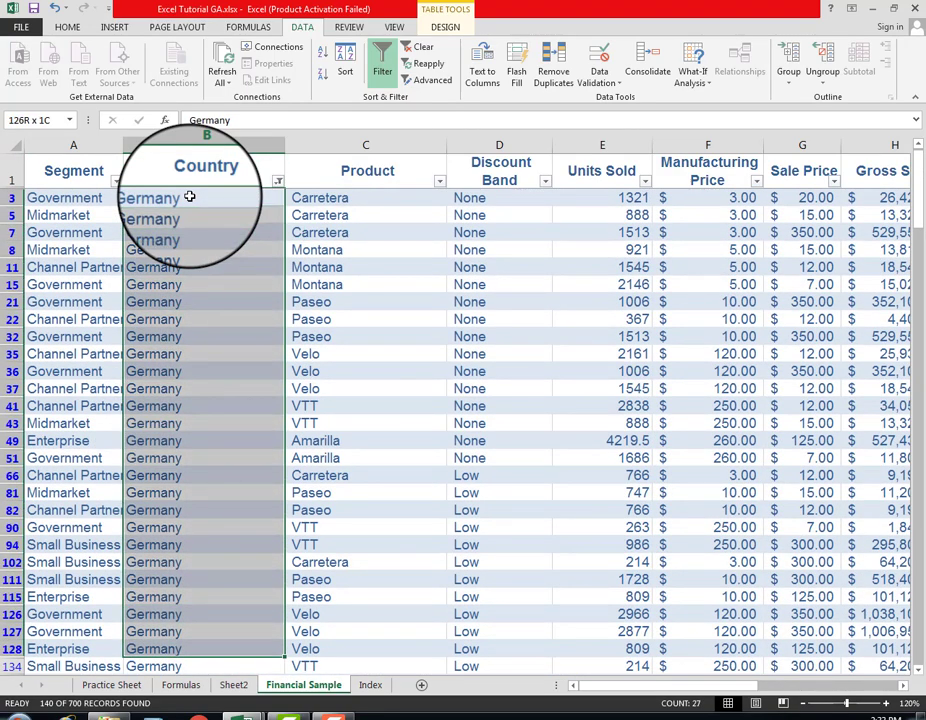
{"action": "key", "text": "shift+Down"}
{"action": "key", "text": "shift+Down"}
{"action": "key", "text": "shift+Down"}
{"action": "key", "text": "shift+Down"}
{"action": "key", "text": "shift+Down"}
{"action": "key", "text": "shift+Down"}
{"action": "key", "text": "shift+Down"}
{"action": "key", "text": "shift+Down"}
{"action": "scroll", "coordinate": [189, 196], "scroll_direction": "up", "scroll_amount": 19}
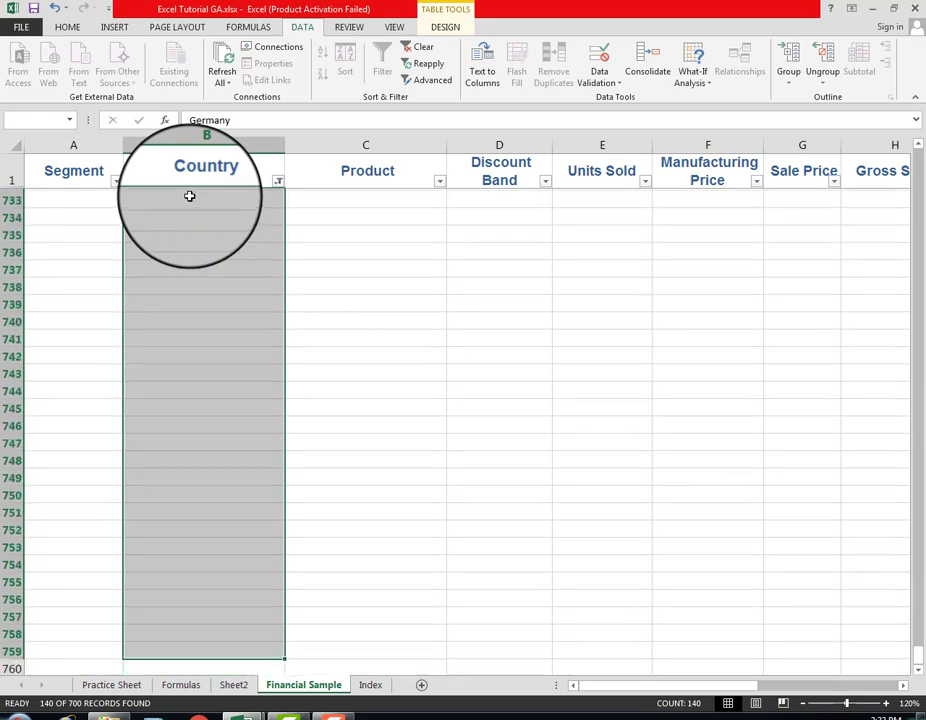
{"action": "key", "text": "shift+Up"}
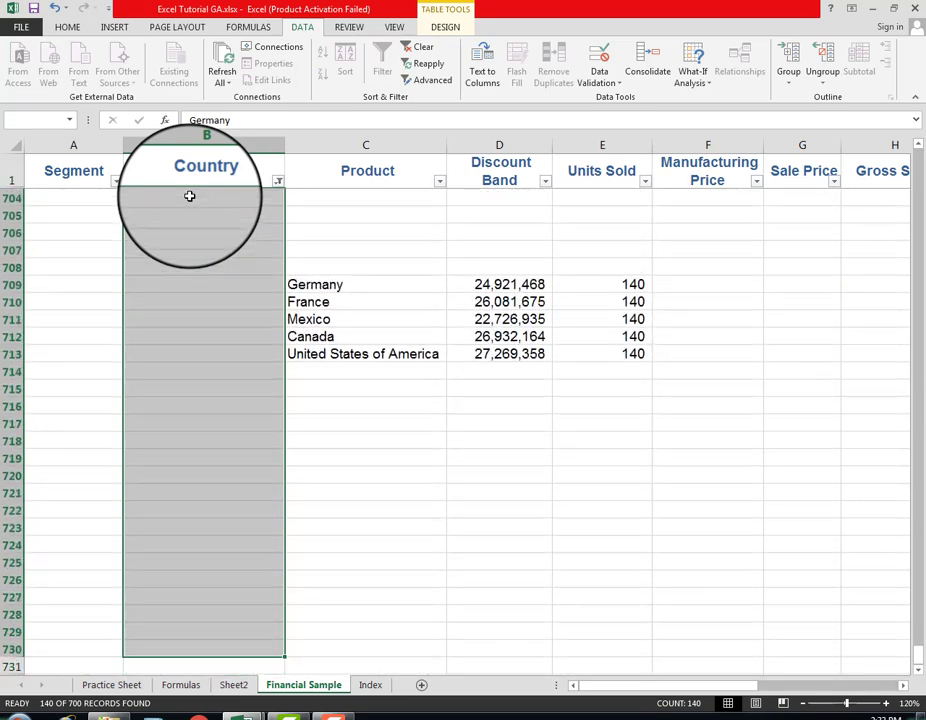
{"action": "key", "text": "shift+Up"}
{"action": "key", "text": "shift+Up"}
{"action": "key", "text": "shift+Up"}
{"action": "key", "text": "shift+Up"}
{"action": "key", "text": "shift+Up"}
{"action": "key", "text": "shift+Up"}
{"action": "key", "text": "shift+Up"}
{"action": "key", "text": "shift+Up"}
{"action": "key", "text": "shift+Up"}
{"action": "key", "text": "shift+Up"}
{"action": "key", "text": "shift+Up"}
{"action": "key", "text": "shift+Up"}
{"action": "key", "text": "shift+Up"}
{"action": "key", "text": "shift+Up"}
{"action": "key", "text": "shift+Up"}
{"action": "key", "text": "shift+Up"}
{"action": "key", "text": "shift+Up"}
{"action": "key", "text": "shift+Up"}
{"action": "key", "text": "shift+Up"}
{"action": "key", "text": "shift+Up"}
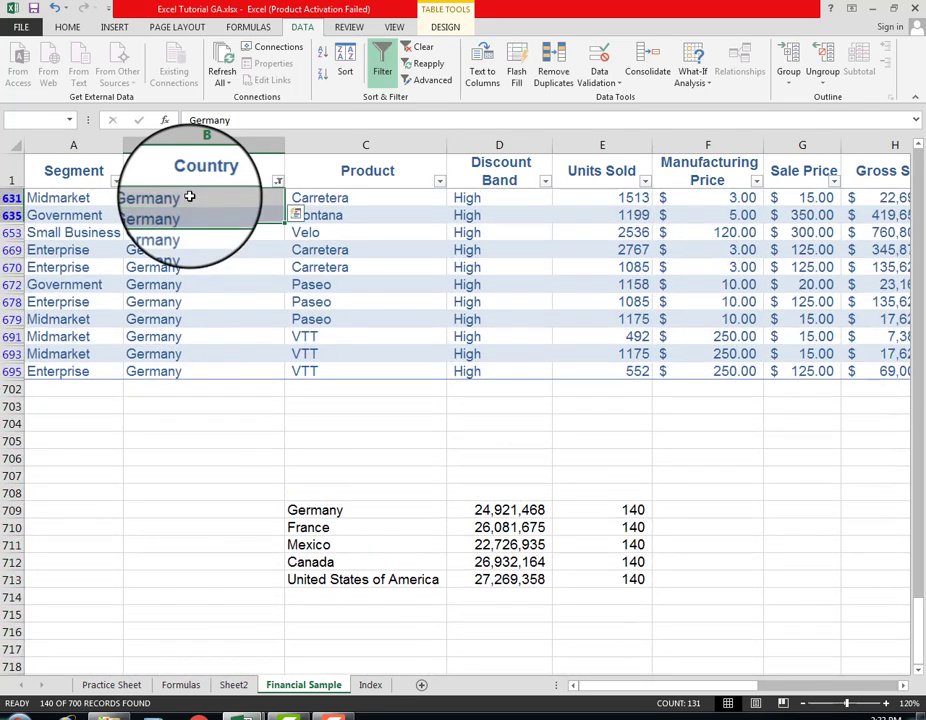
{"action": "key", "text": "shift+Down"}
{"action": "key", "text": "shift+Down"}
{"action": "key", "text": "shift+Down"}
{"action": "key", "text": "shift+Down"}
{"action": "key", "text": "shift+Down"}
{"action": "key", "text": "shift+Down"}
{"action": "key", "text": "shift+Down"}
{"action": "key", "text": "shift+Down"}
{"action": "key", "text": "shift+Down"}
{"action": "key", "text": "shift+Down"}
{"action": "key", "text": "shift+Up"}
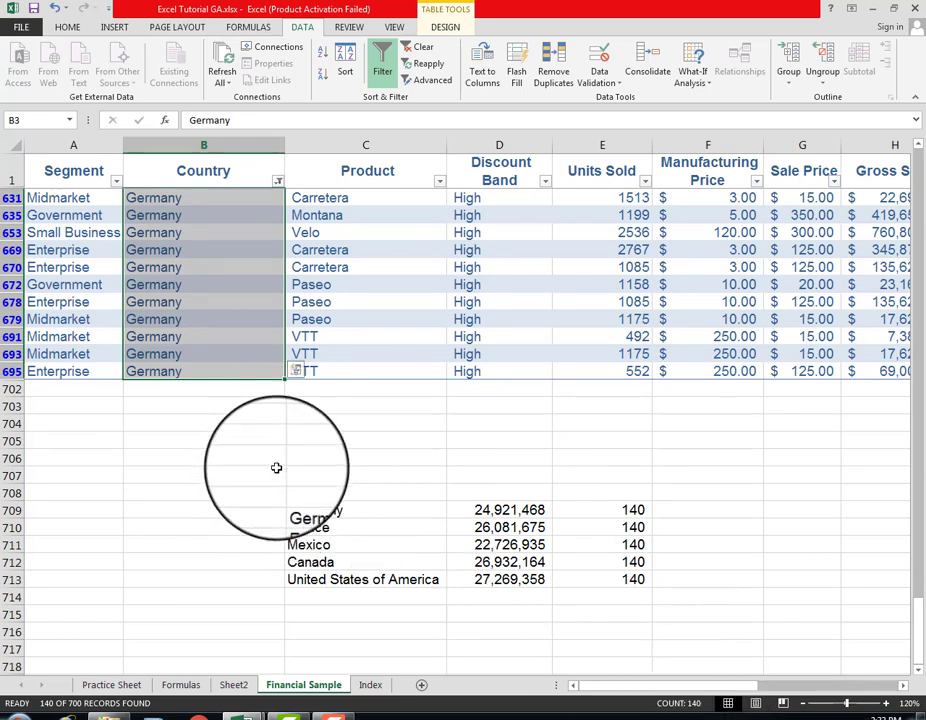
Step: Review the Germany label, SUMIF total and COUNTIF formula in C709:E709 against the filtered records
{"action": "left_click", "coordinate": [355, 512]}
{"action": "left_click", "coordinate": [605, 510]}
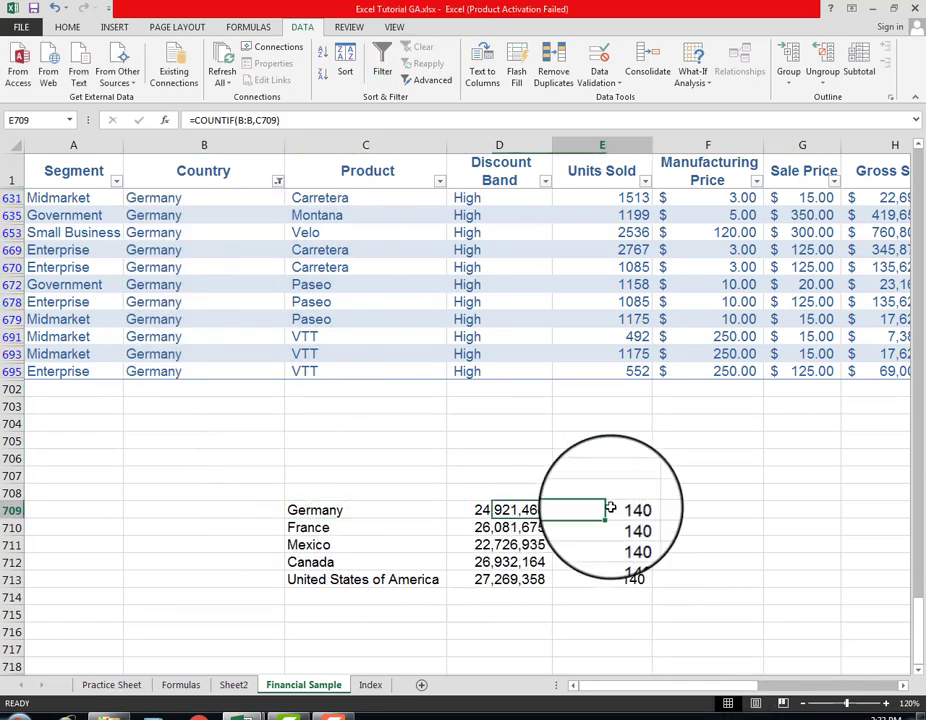
{"action": "left_click", "coordinate": [342, 510]}
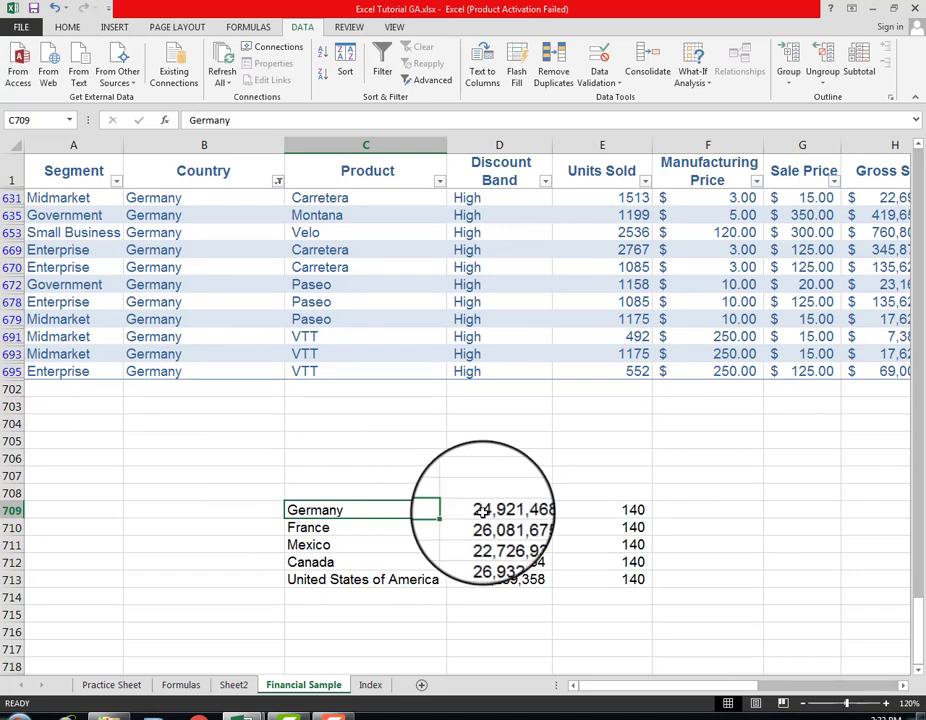
{"action": "left_click", "coordinate": [495, 512]}
{"action": "left_click", "coordinate": [575, 507]}
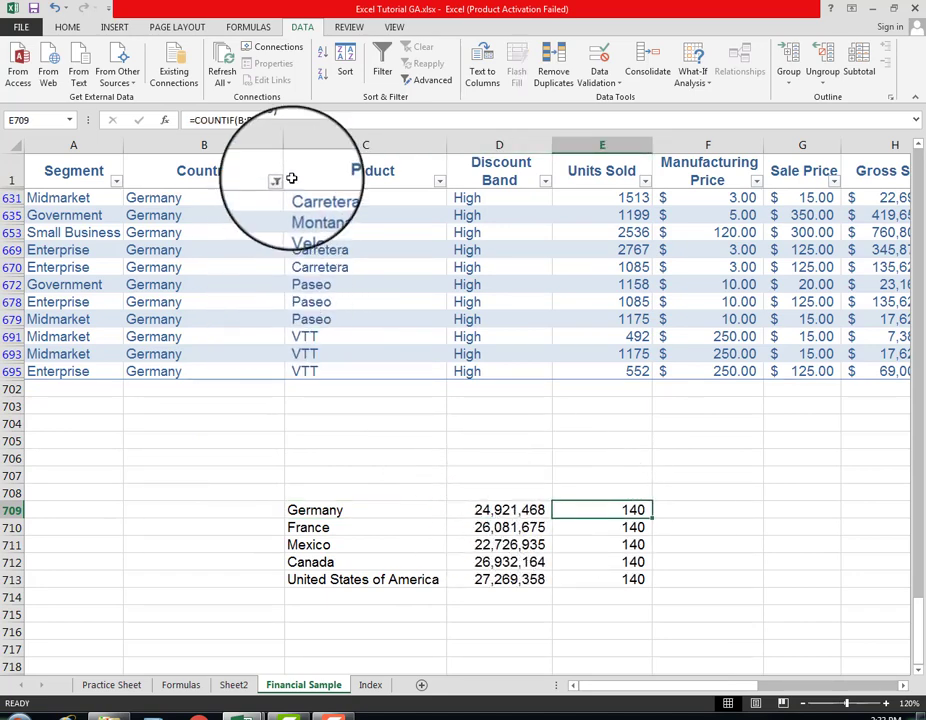
{"action": "left_click", "coordinate": [383, 73]}
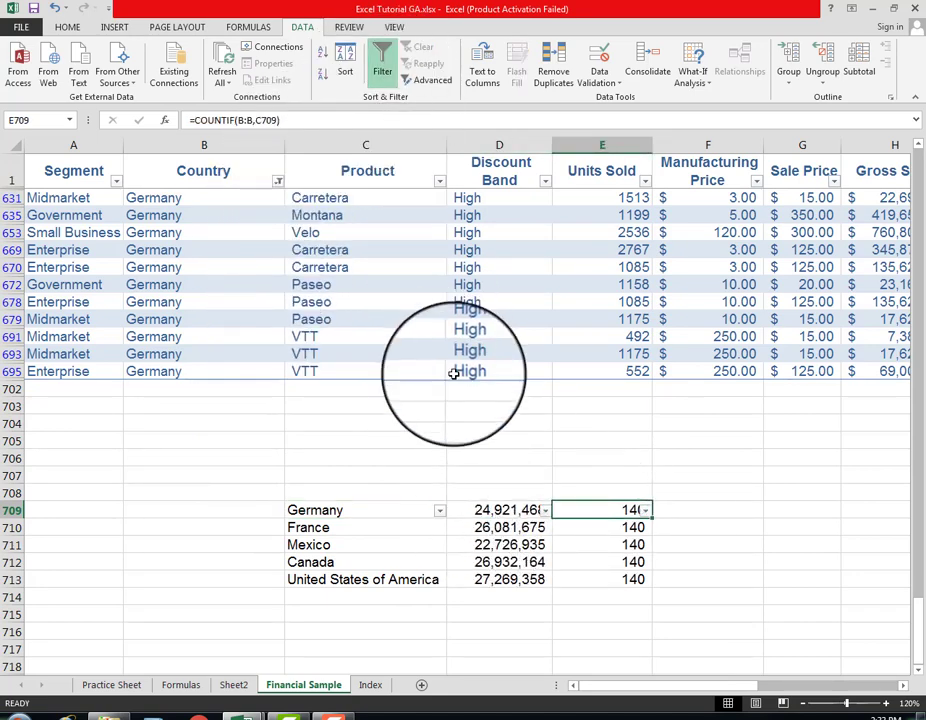
{"action": "left_click", "coordinate": [383, 70]}
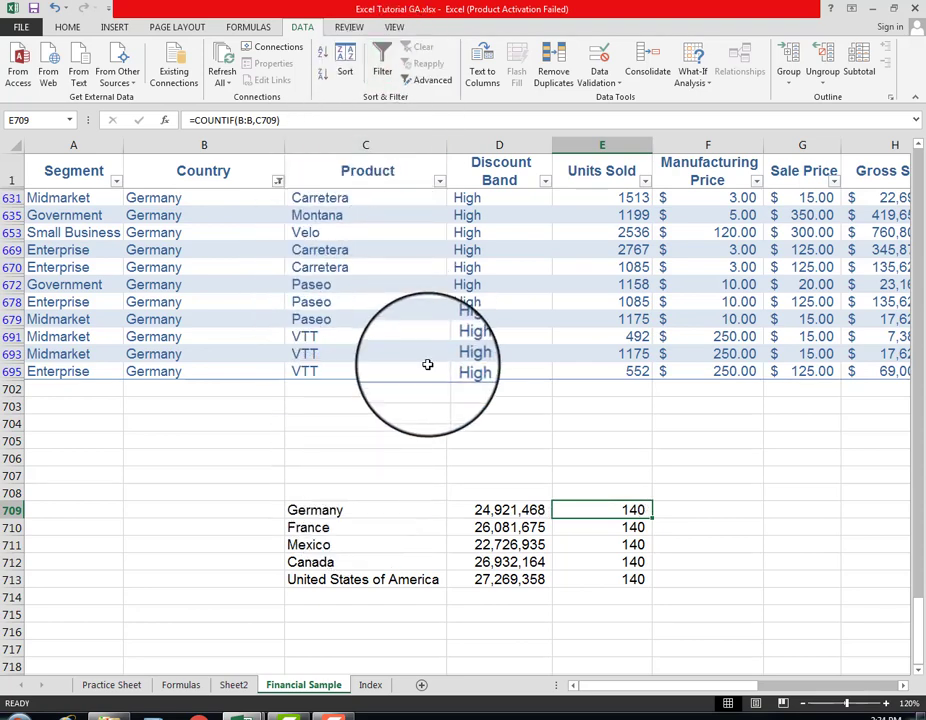
{"action": "left_click", "coordinate": [225, 509]}
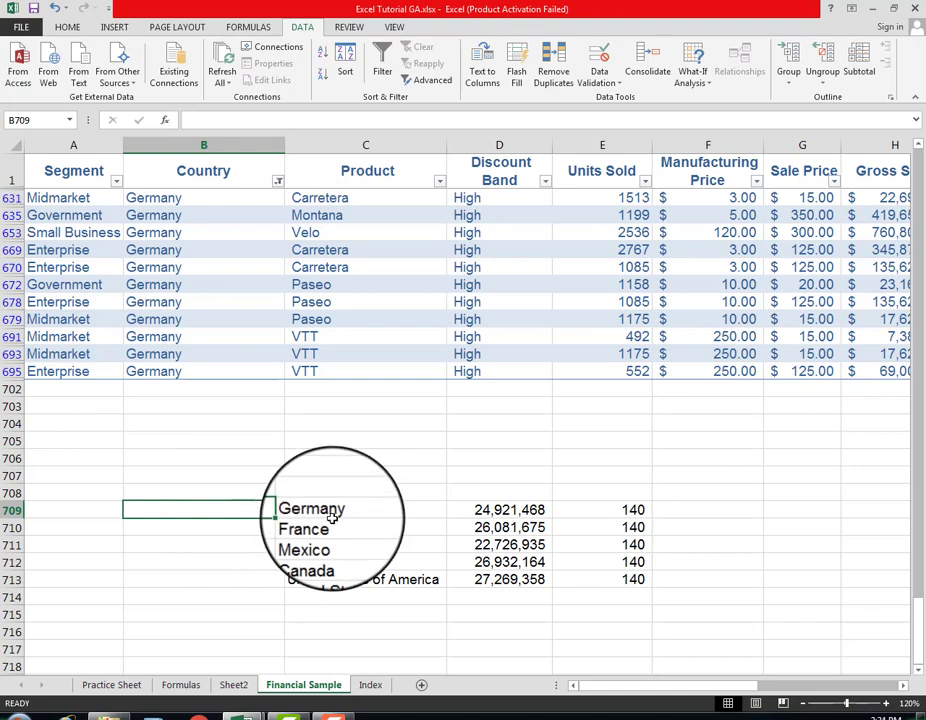
{"action": "left_click", "coordinate": [388, 521]}
{"action": "left_click", "coordinate": [468, 512]}
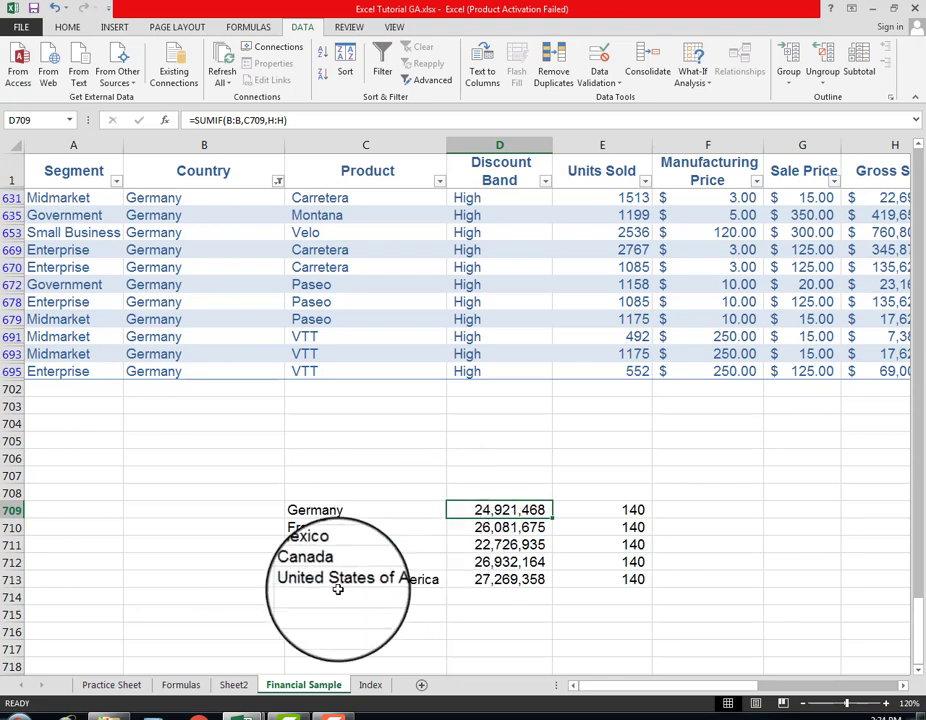
Step: View the topic list on the Formulas sheet and the SUMIF and COUNTIF heading on Sheet2, and return to Financial Sample
{"action": "left_click", "coordinate": [180, 685]}
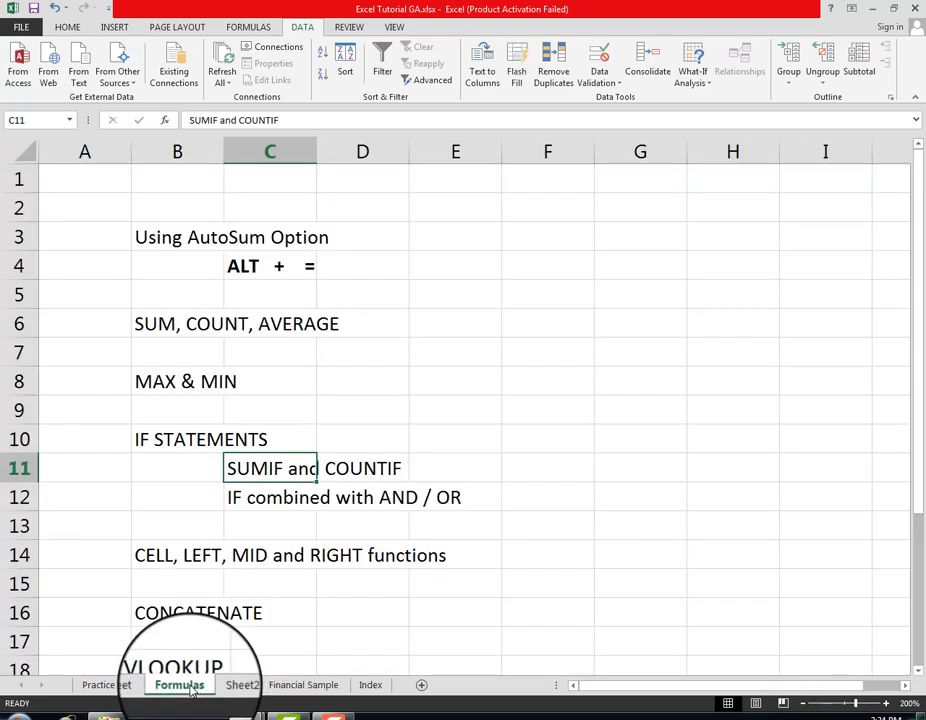
{"action": "left_click", "coordinate": [241, 685]}
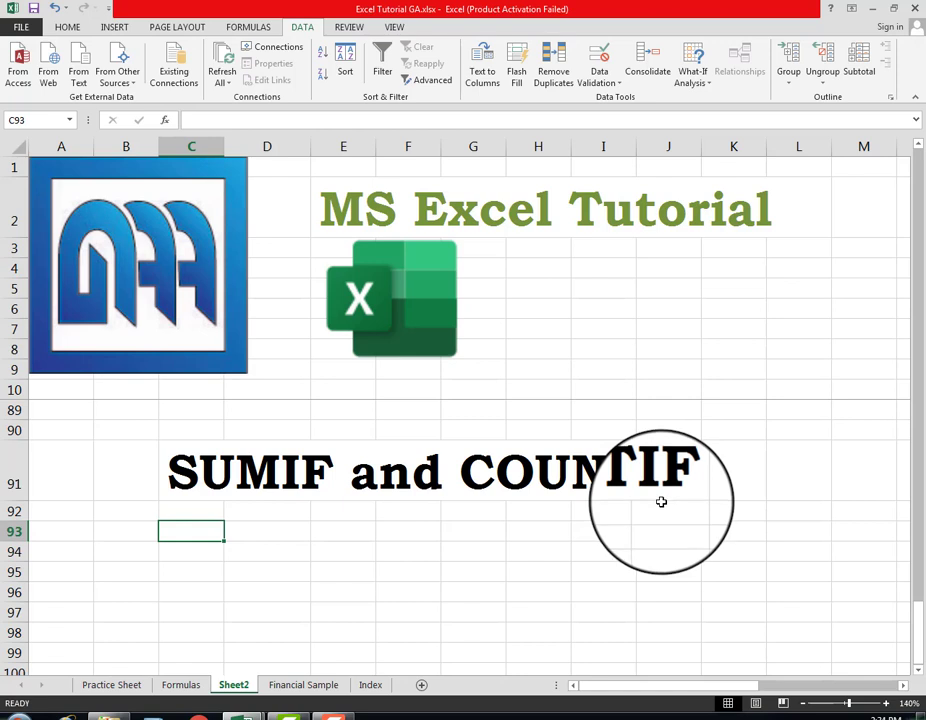
{"action": "left_click", "coordinate": [324, 689]}
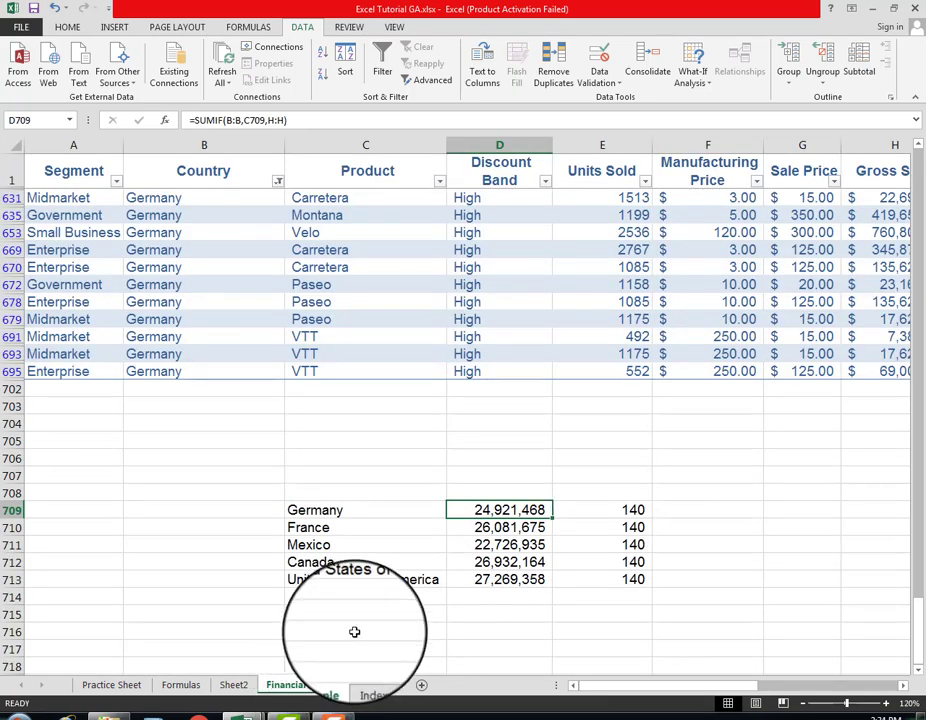
{"action": "scroll", "coordinate": [354, 632], "scroll_direction": "down", "scroll_amount": 2}
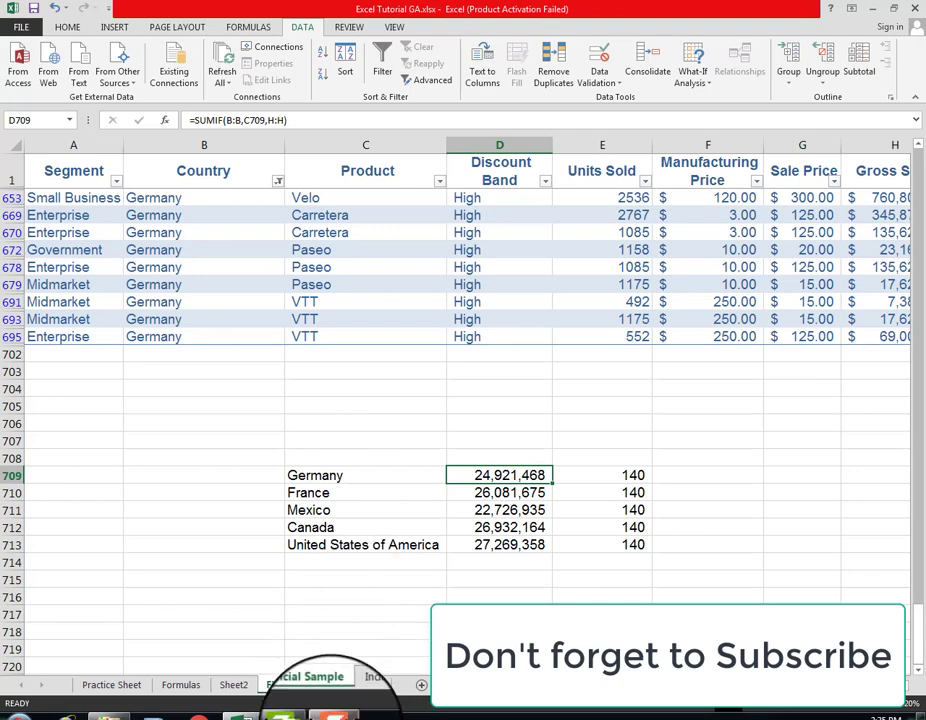
{"action": "left_click", "coordinate": [335, 716]}
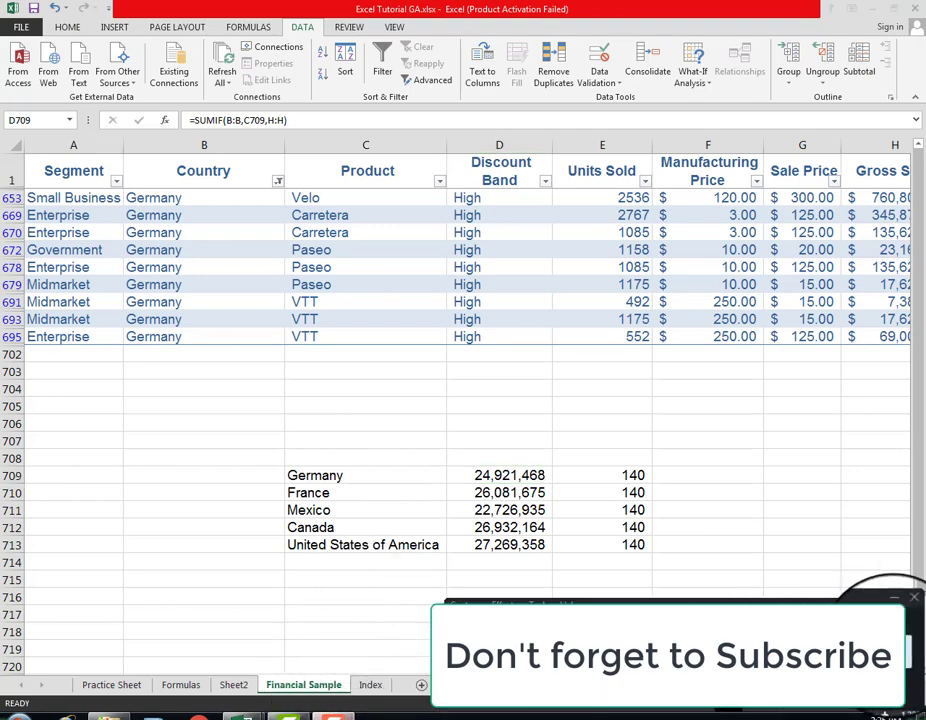